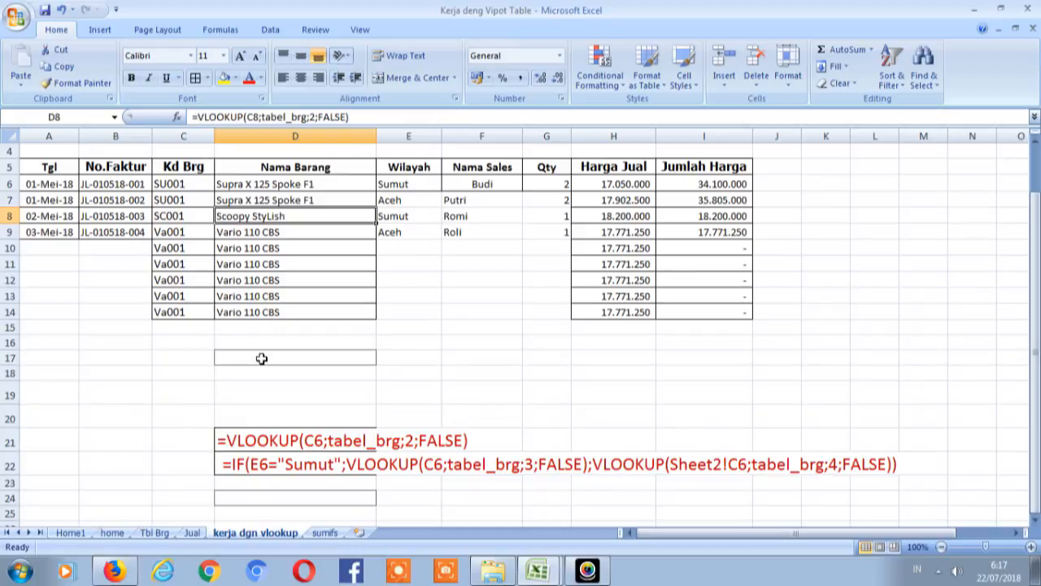
Step: Examine the item name lookups in column D and the VLOOKUP and IF formula texts in D21 and D22
{"action": "key", "text": "Down"}
{"action": "key", "text": "Left"}
{"action": "key", "text": "Down"}
{"action": "key", "text": "Right"}
{"action": "key", "text": "Down"}
{"action": "key", "text": "Down"}
{"action": "key", "text": "Down"}
{"action": "key", "text": "Down"}
{"action": "key", "text": "Down"}
{"action": "key", "text": "Down"}
{"action": "key", "text": "Down"}
{"action": "key", "text": "Down"}
{"action": "key", "text": "Down"}
{"action": "key", "text": "Down"}
{"action": "key", "text": "Down"}
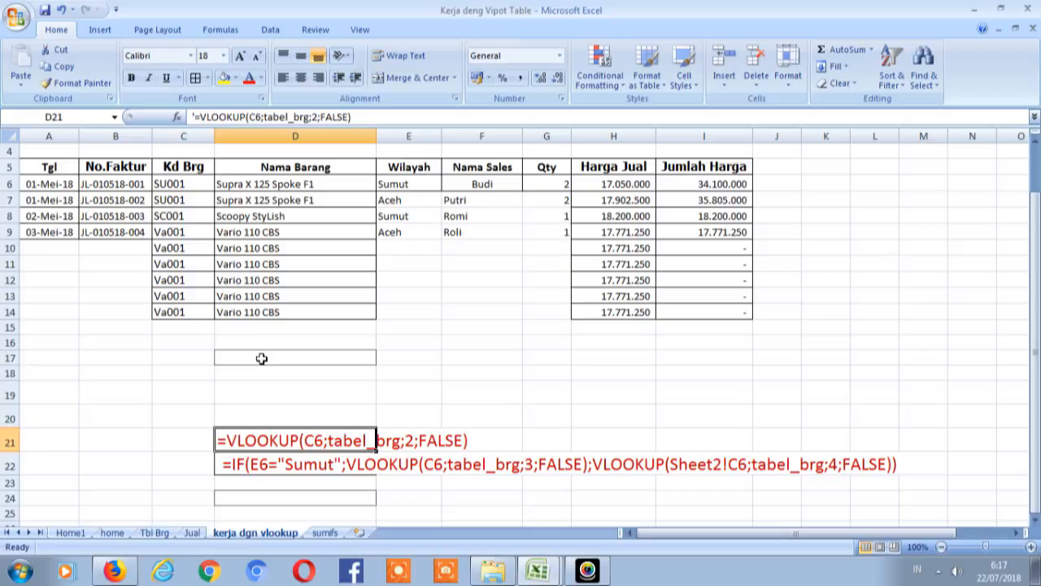
{"action": "key", "text": "Down"}
{"action": "key", "text": "Up"}
{"action": "key", "text": "Left"}
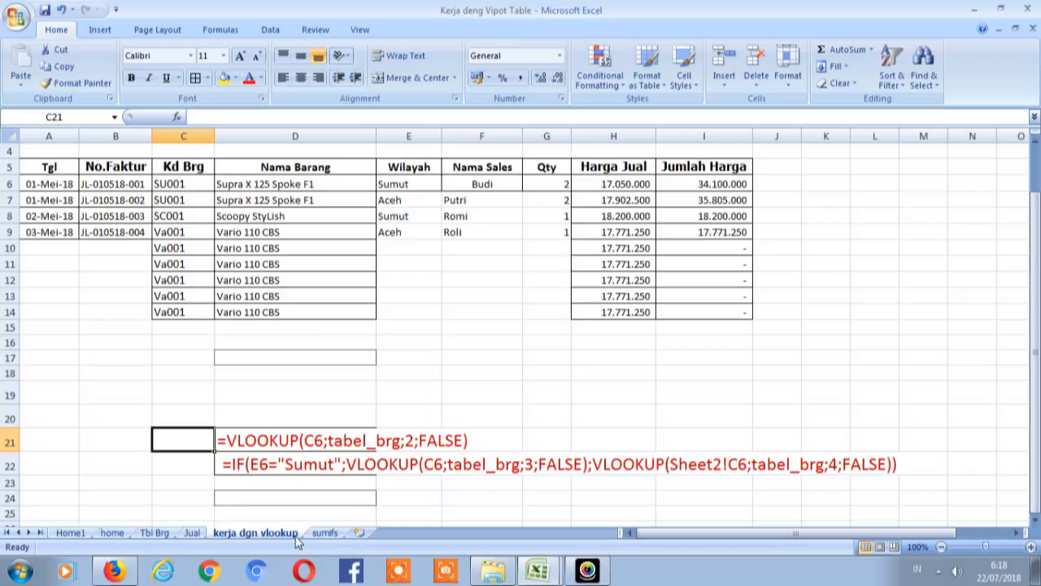
Step: Inspect the SUMIFS formulas for Supra X 125 Spoke F1 under Sumut, in F41 and E41 of the Jual sheet
{"action": "left_click", "coordinate": [192, 533]}
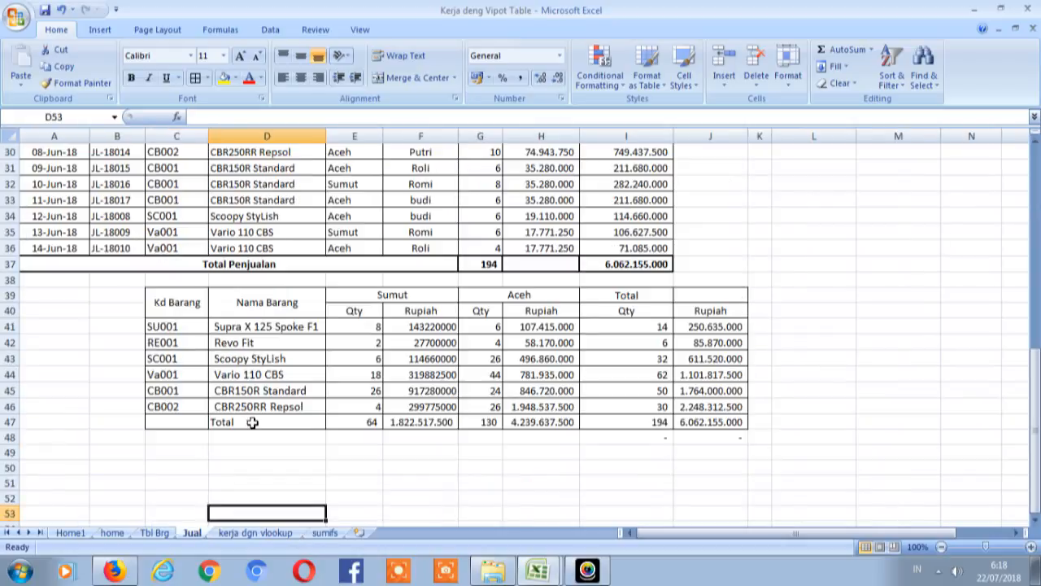
{"action": "left_click", "coordinate": [248, 422]}
{"action": "left_click", "coordinate": [422, 326]}
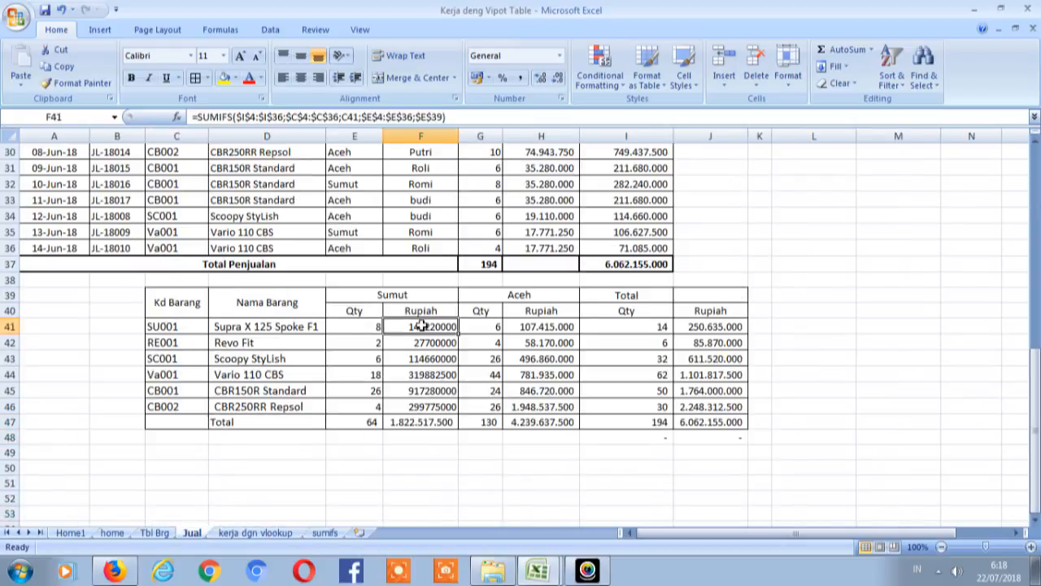
{"action": "left_click", "coordinate": [374, 326]}
{"action": "double_click", "coordinate": [374, 326]}
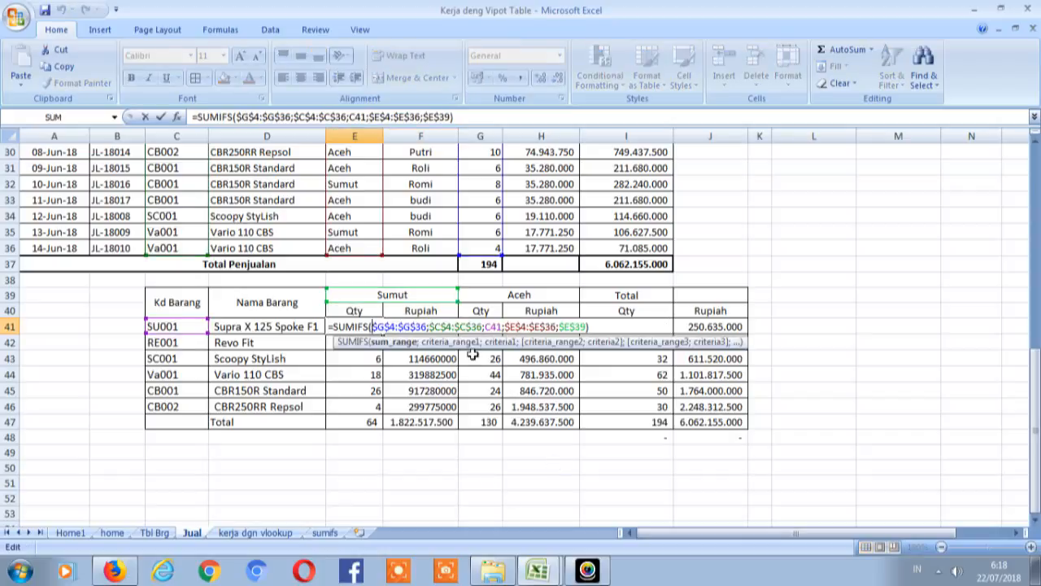
{"action": "key", "text": "Escape"}
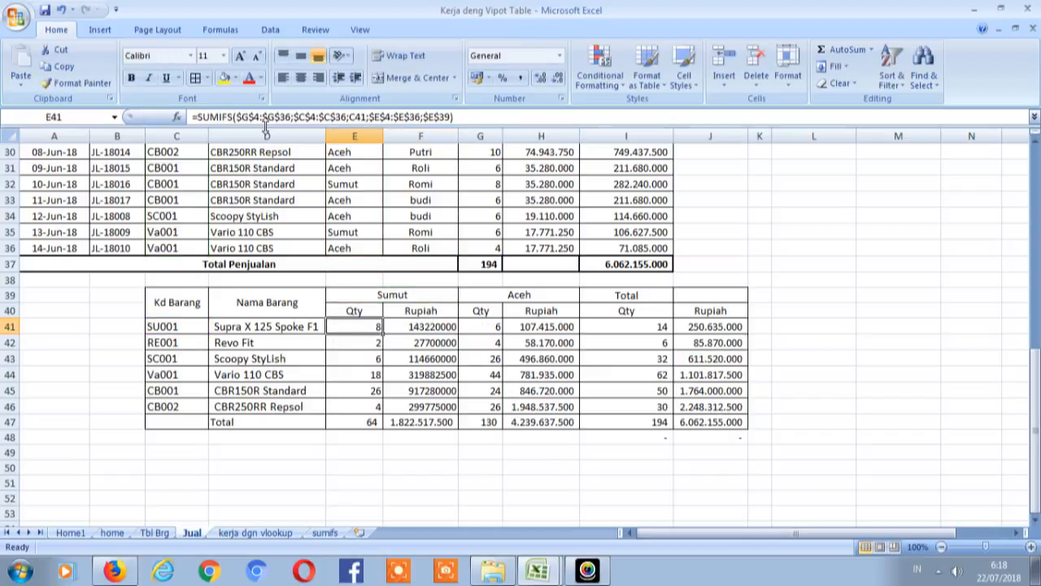
Step: Turn the SUMIFS formula in E41 into plain text by prefixing it with an apostrophe
{"action": "left_click", "coordinate": [188, 116]}
{"action": "type", "text": "'"}
{"action": "key", "text": "Return"}
{"action": "key", "text": "Up"}
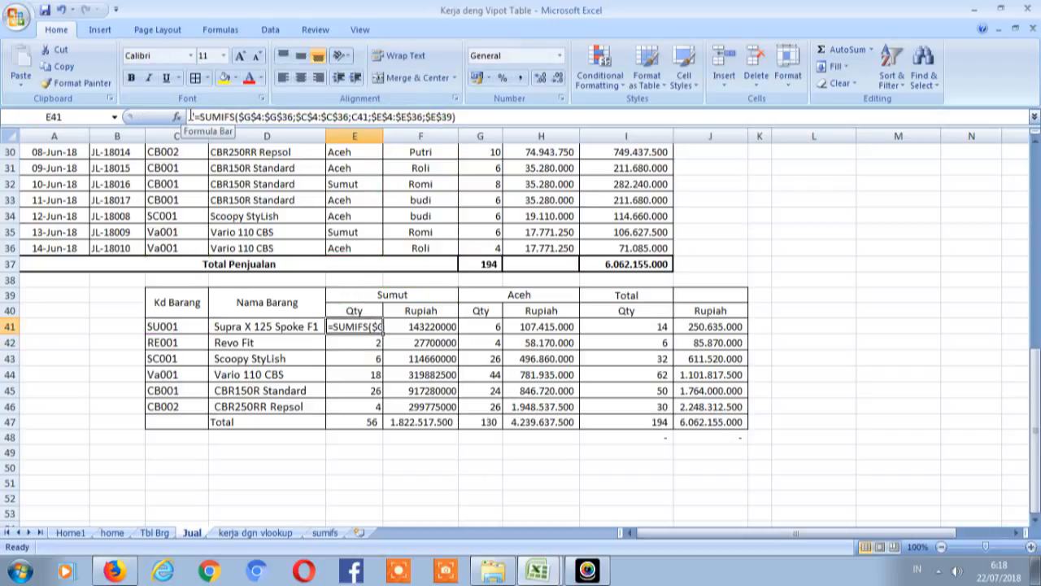
Step: Copy the SUMIFS formula text from E41 into D50, below the summary table
{"action": "key", "text": "ctrl+c"}
{"action": "key", "text": "Down"}
{"action": "key", "text": "Down"}
{"action": "key", "text": "Down"}
{"action": "key", "text": "Down"}
{"action": "key", "text": "Down"}
{"action": "key", "text": "Down"}
{"action": "key", "text": "Down"}
{"action": "key", "text": "Down"}
{"action": "key", "text": "Down"}
{"action": "key", "text": "Down"}
{"action": "key", "text": "Down"}
{"action": "key", "text": "Down"}
{"action": "key", "text": "Left"}
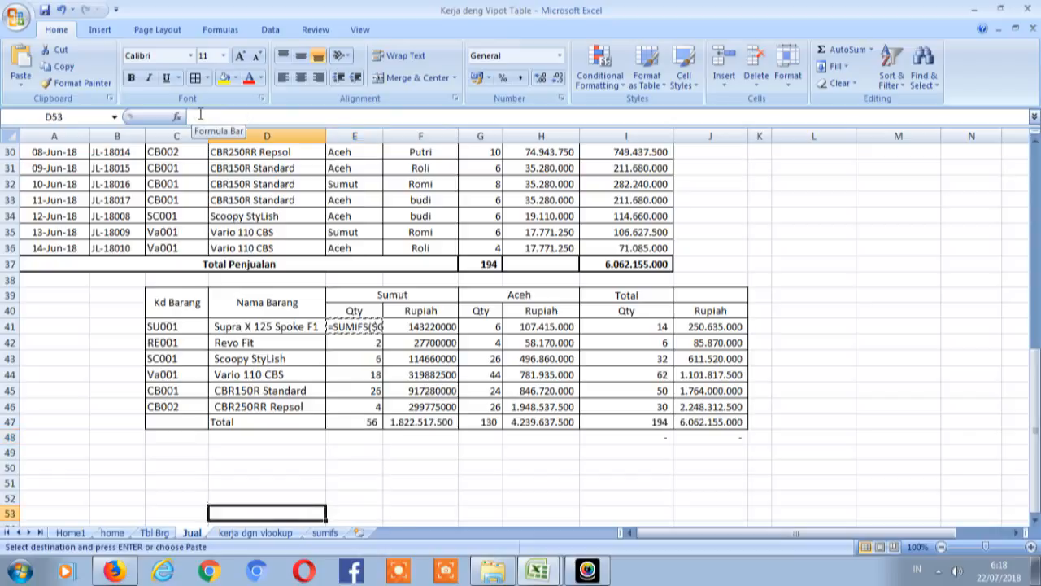
{"action": "key", "text": "Up"}
{"action": "key", "text": "Up"}
{"action": "key", "text": "Up"}
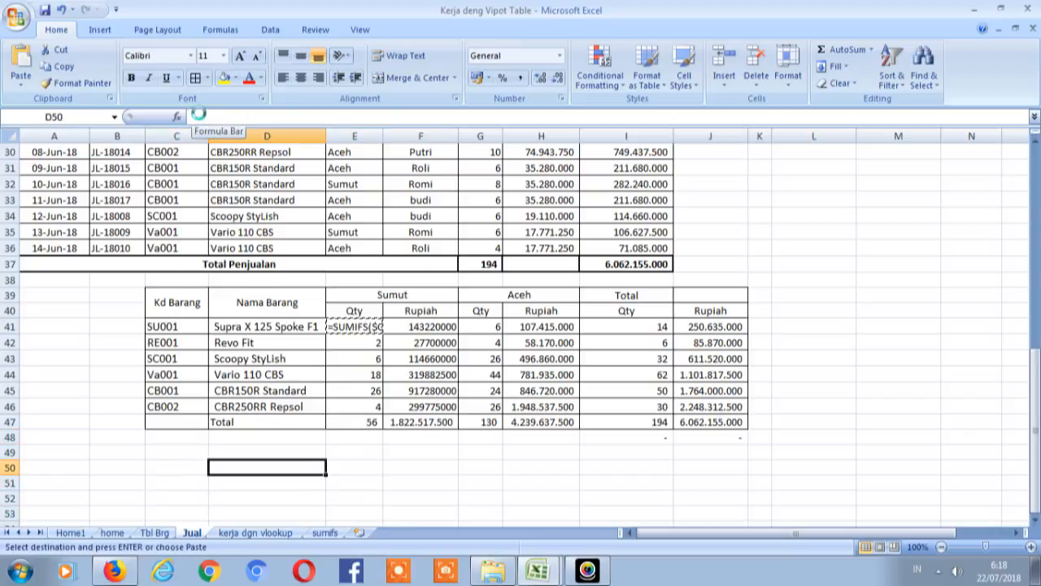
{"action": "key", "text": "ctrl+v"}
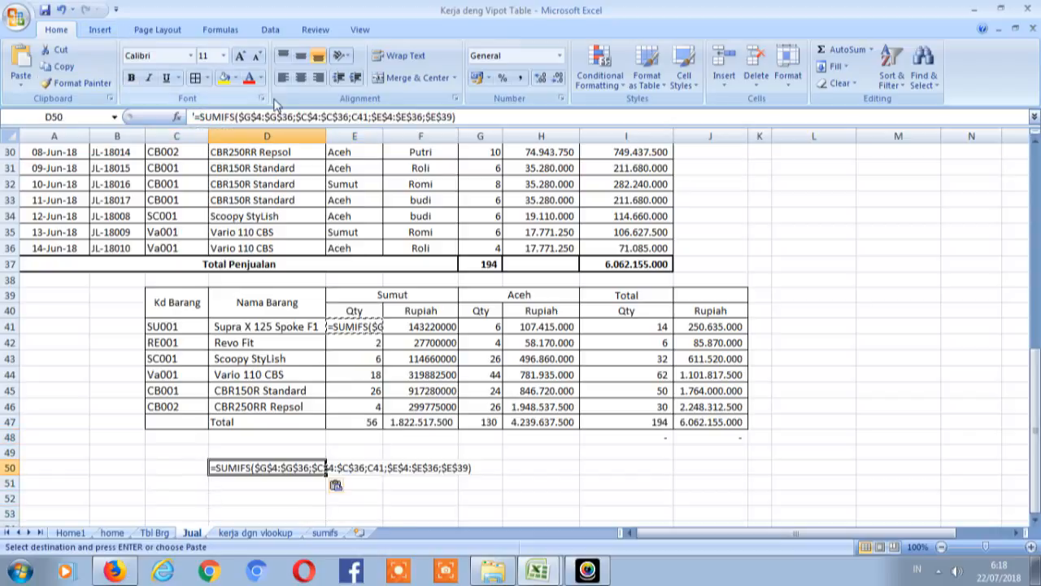
Step: Format cell D50 with font size 22 and red font colour
{"action": "left_click", "coordinate": [222, 56]}
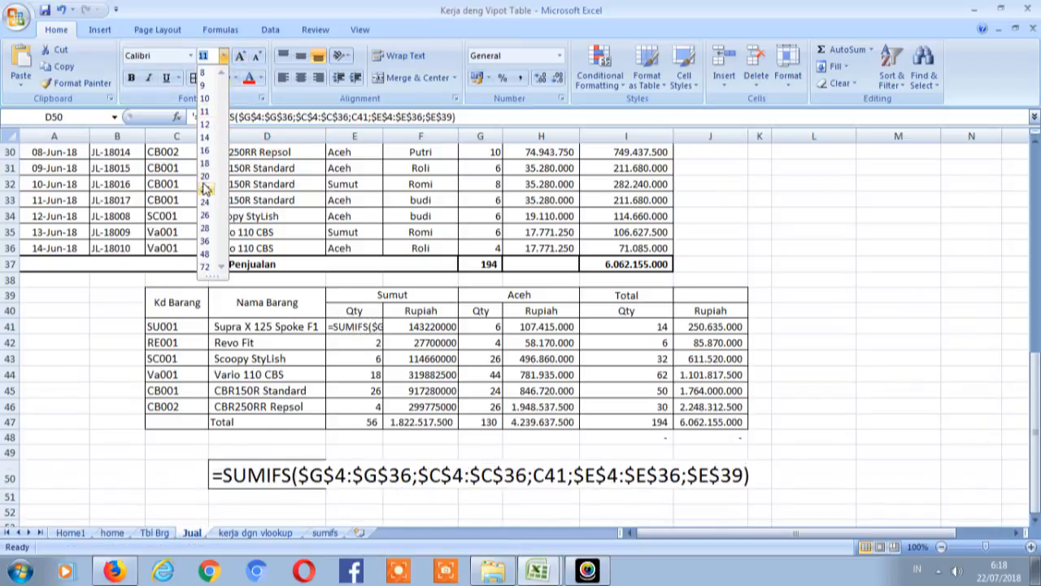
{"action": "left_click", "coordinate": [205, 189]}
{"action": "left_click", "coordinate": [249, 78]}
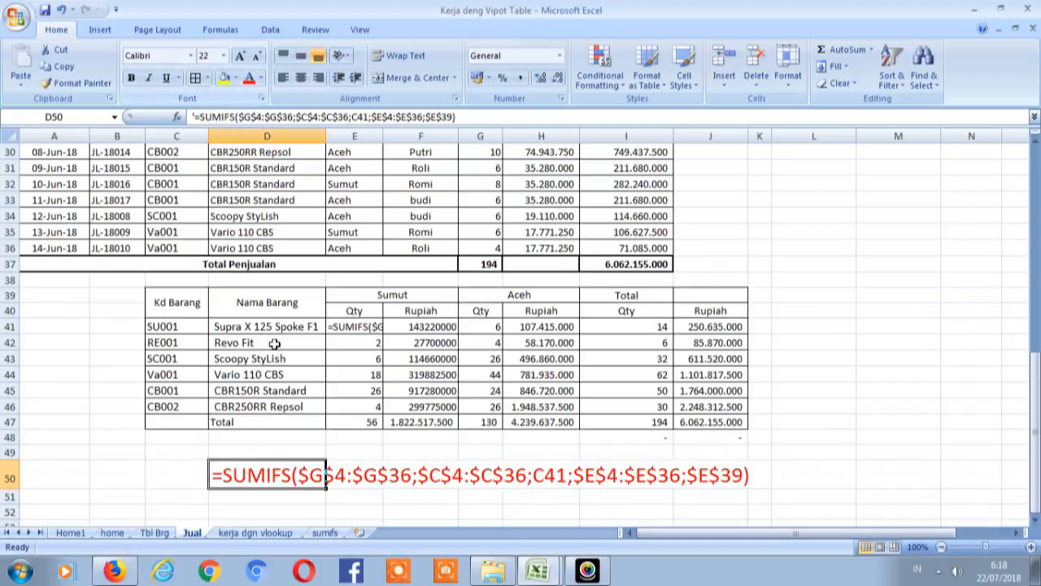
{"action": "left_click", "coordinate": [243, 495]}
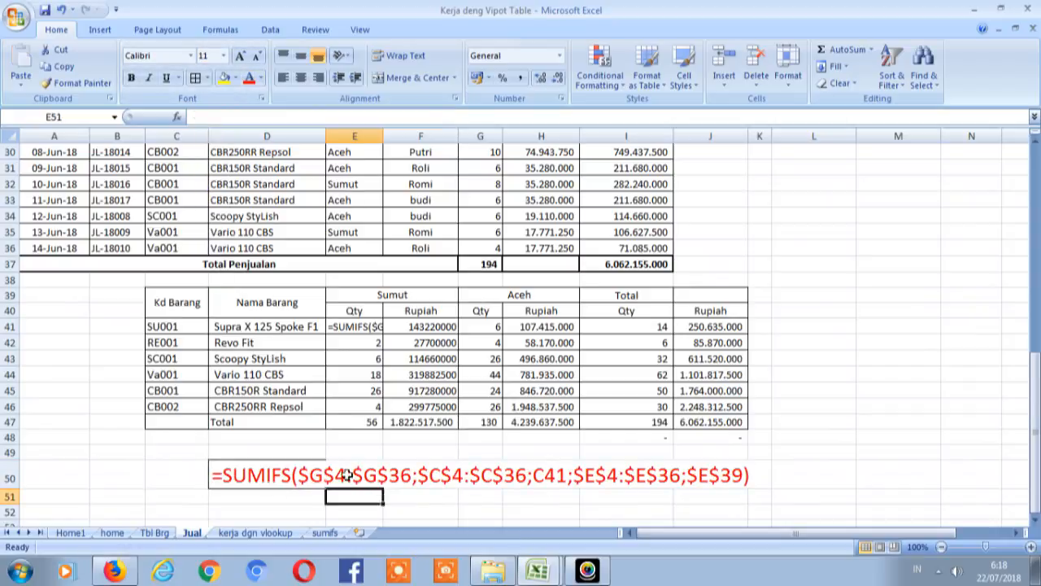
{"action": "left_click", "coordinate": [246, 480]}
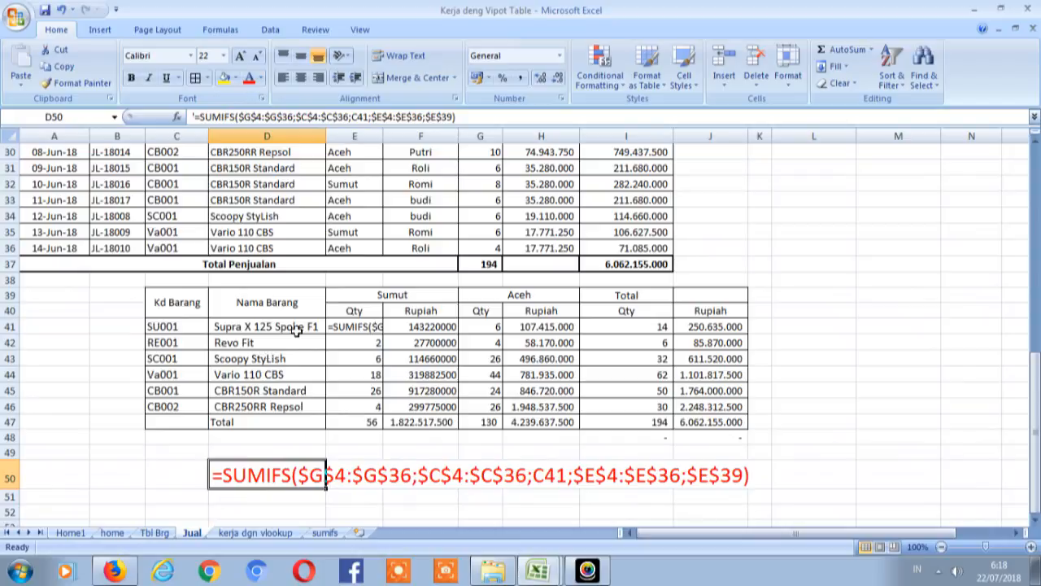
Step: Restore the formula in E41 by filling it upward from E42, and delete the formula text in D50
{"action": "left_click", "coordinate": [349, 326]}
{"action": "left_click", "coordinate": [380, 342]}
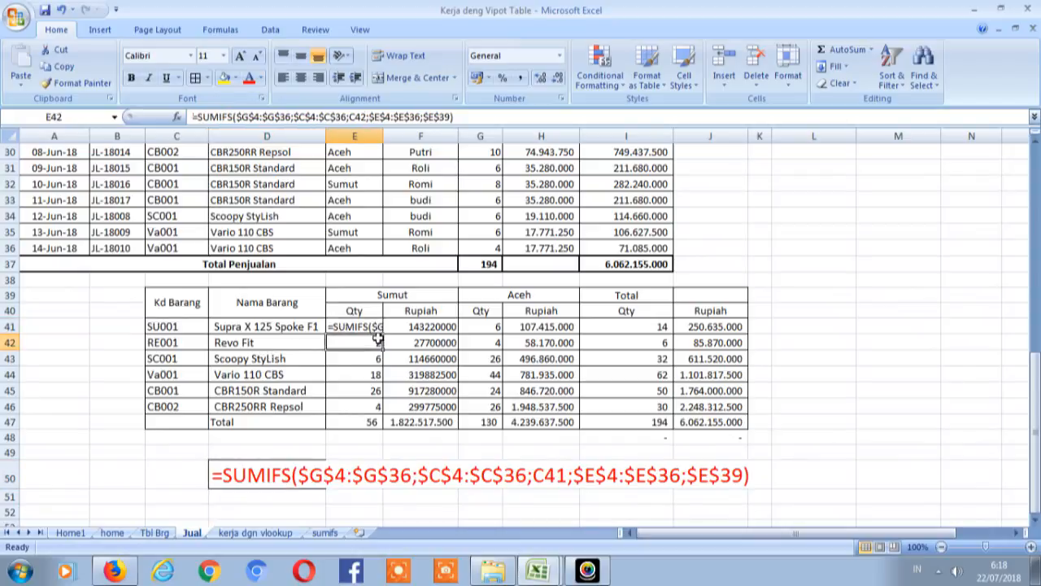
{"action": "left_click_drag", "start_coordinate": [383, 350], "coordinate": [387, 319]}
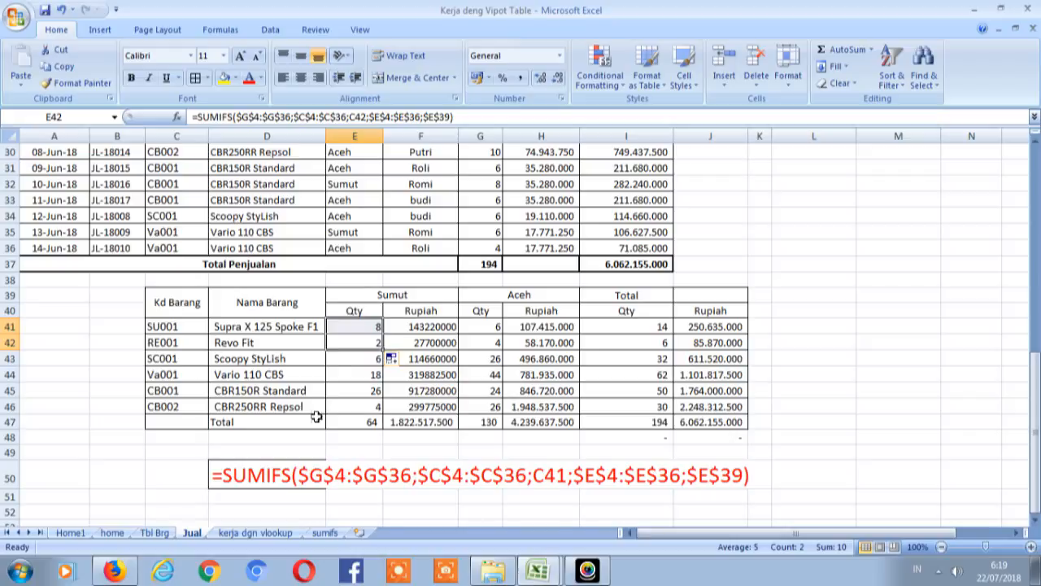
{"action": "left_click", "coordinate": [255, 470]}
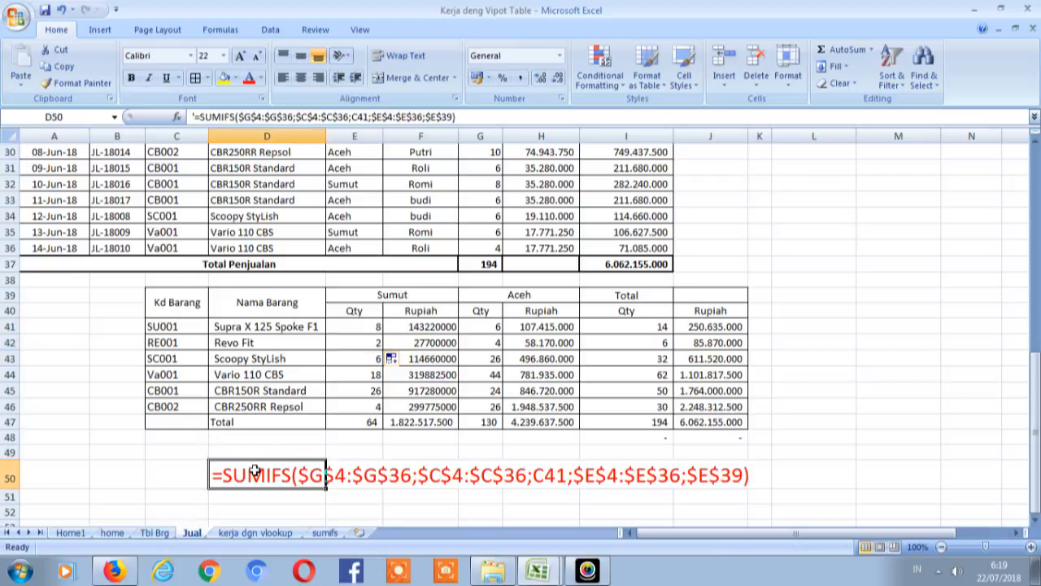
{"action": "key", "text": "Delete"}
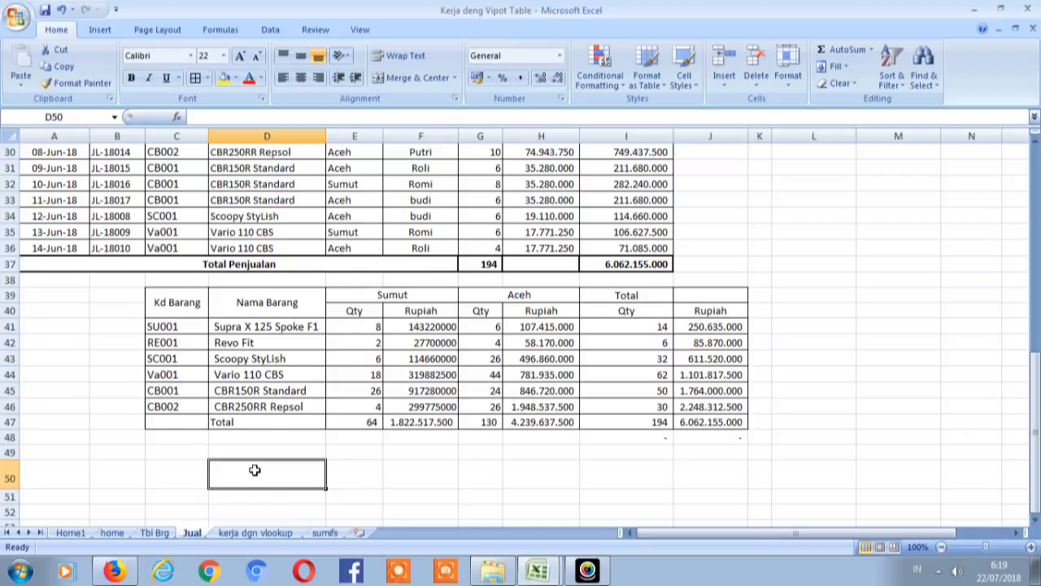
Step: Review the column headings in row 3 of the sales table on the Jual sheet
{"action": "key", "text": "Page_Up"}
{"action": "key", "text": "Page_Up"}
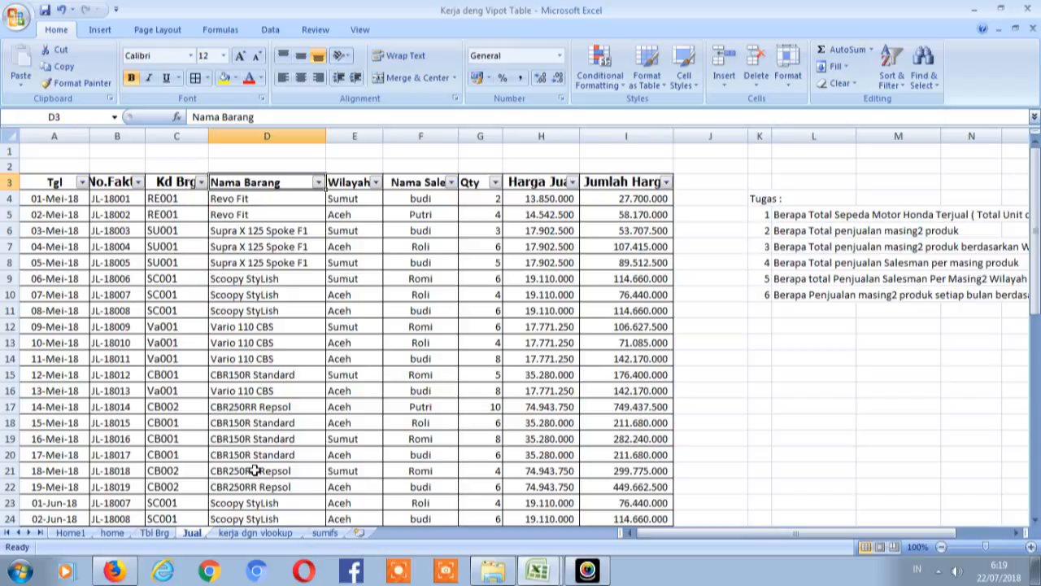
{"action": "key", "text": "Left"}
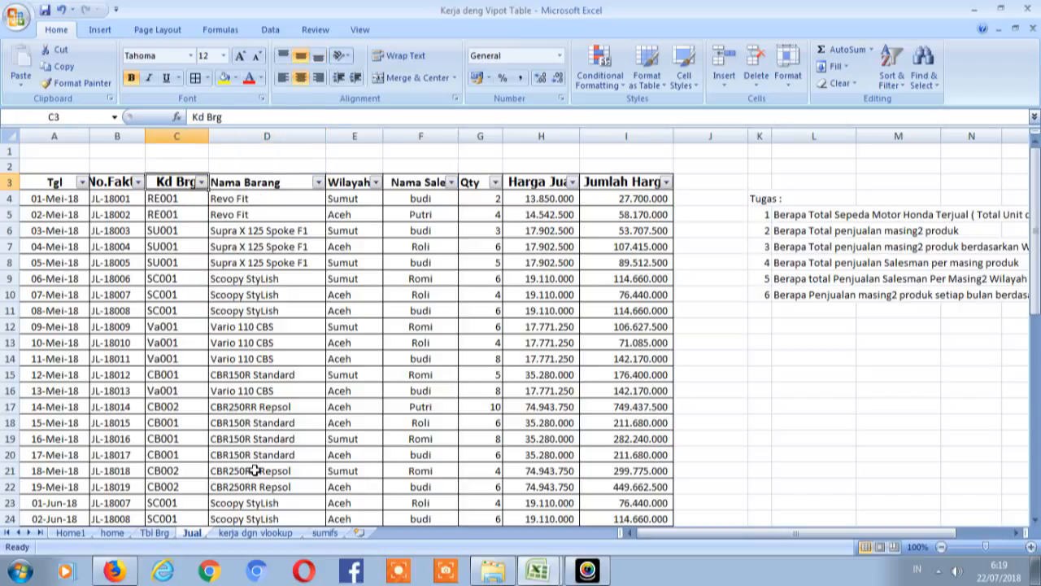
{"action": "key", "text": "Right"}
{"action": "key", "text": "Right"}
{"action": "key", "text": "Right"}
{"action": "key", "text": "Left"}
{"action": "key", "text": "Home"}
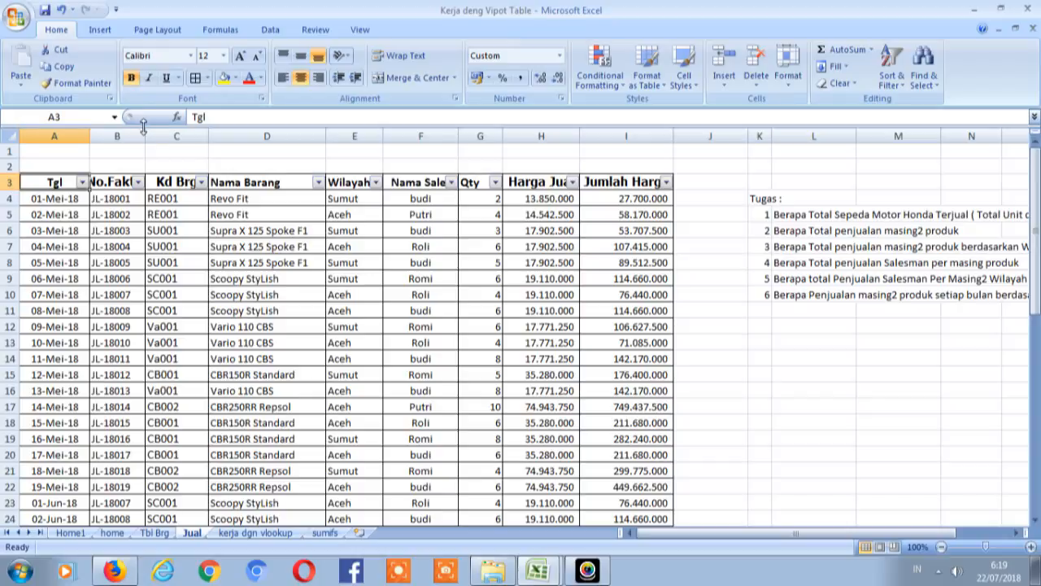
Step: Widen the No.Faktur column slightly and autofit the width of the Kd Brg column
{"action": "left_click_drag", "start_coordinate": [145, 135], "coordinate": [152, 135]}
{"action": "left_click", "coordinate": [209, 198]}
{"action": "key", "text": "F2"}
{"action": "left_click", "coordinate": [307, 339]}
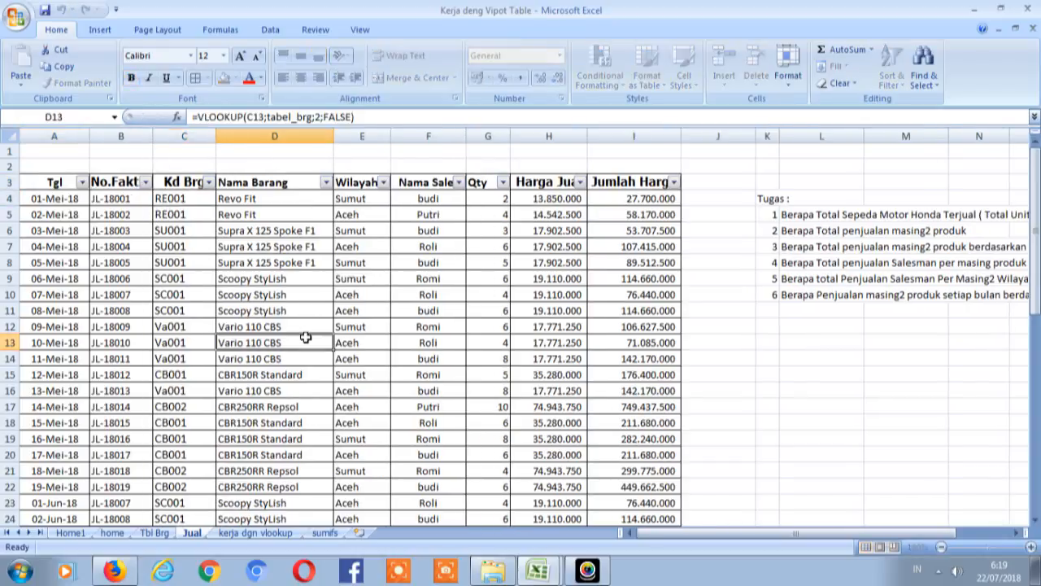
{"action": "double_click", "coordinate": [215, 135]}
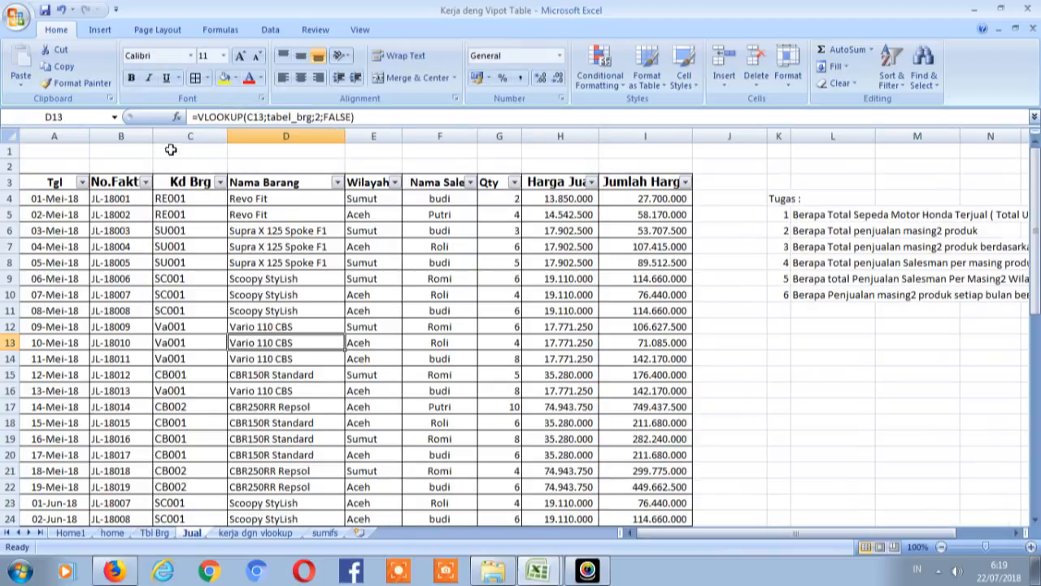
Step: Widen the Wilayah column slightly so its heading clears the filter arrow
{"action": "left_click", "coordinate": [197, 183]}
{"action": "key", "text": "Right"}
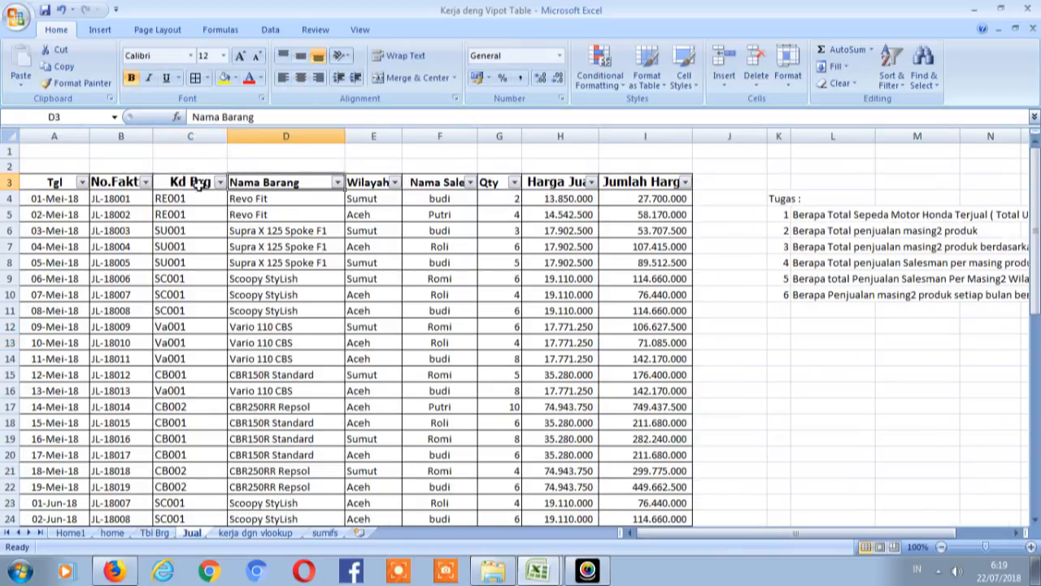
{"action": "key", "text": "Right"}
{"action": "key", "text": "Right"}
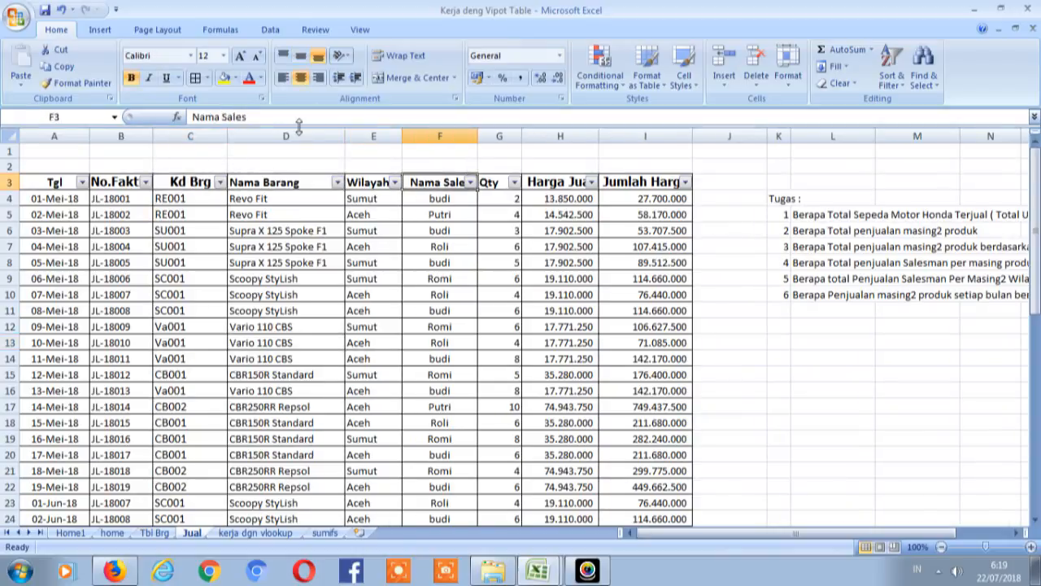
{"action": "left_click_drag", "start_coordinate": [398, 138], "coordinate": [410, 138]}
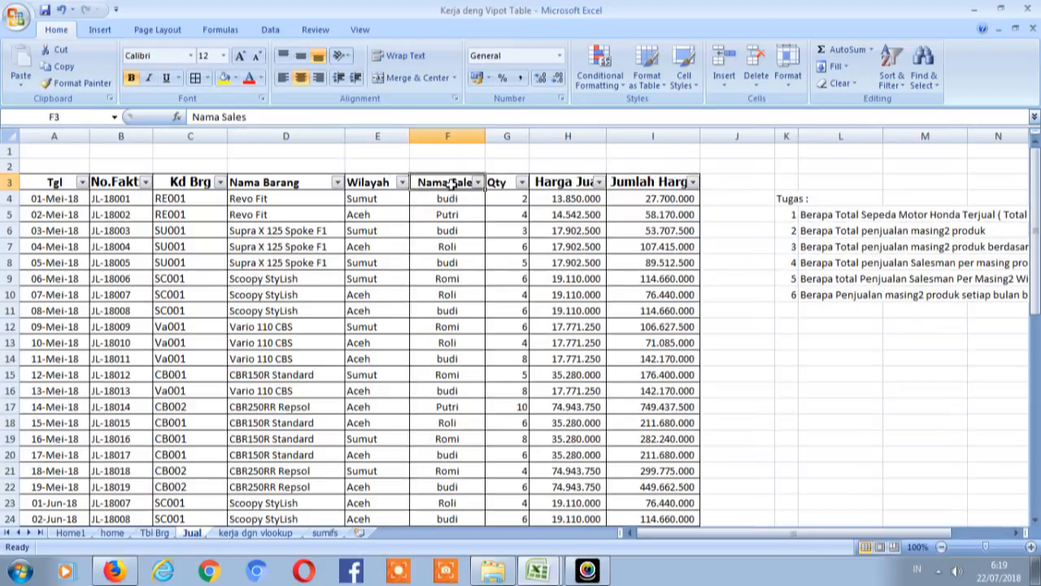
Step: Narrow the empty column J between the sales table and the Tugas list
{"action": "key", "text": "Right"}
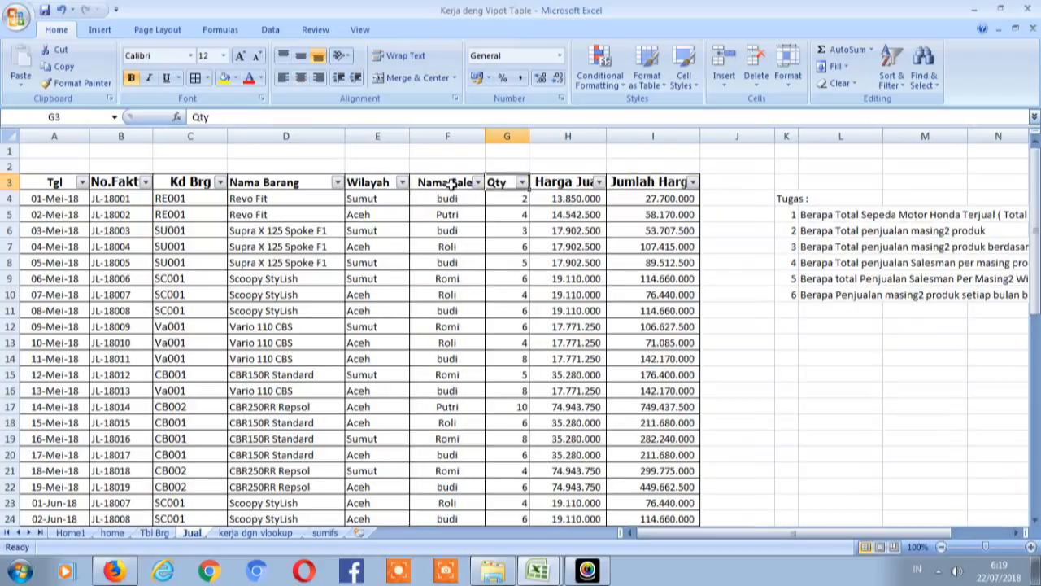
{"action": "key", "text": "Right"}
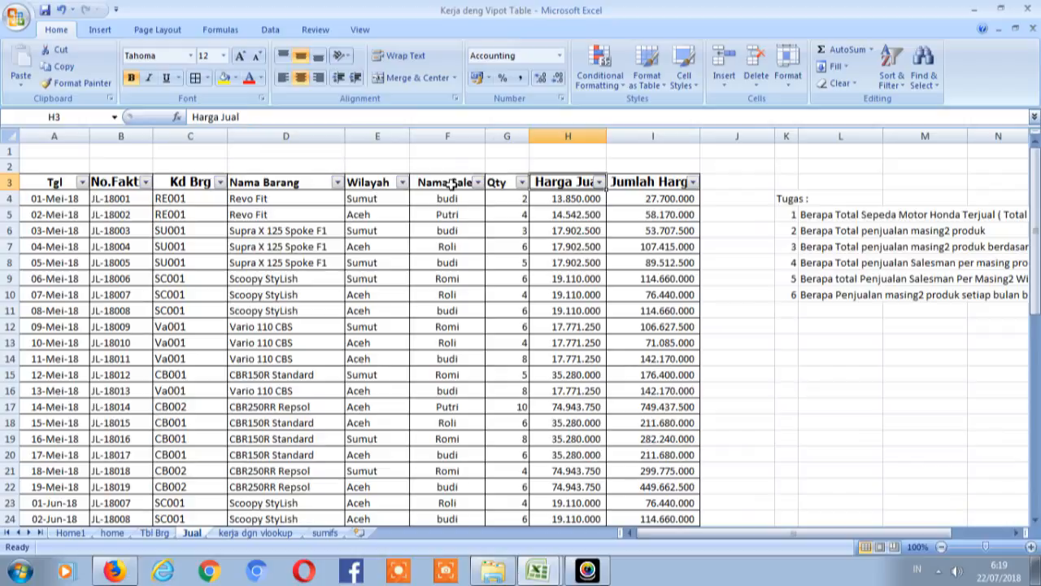
{"action": "key", "text": "Right"}
{"action": "key", "text": "Left"}
{"action": "left_click_drag", "start_coordinate": [776, 136], "coordinate": [721, 154]}
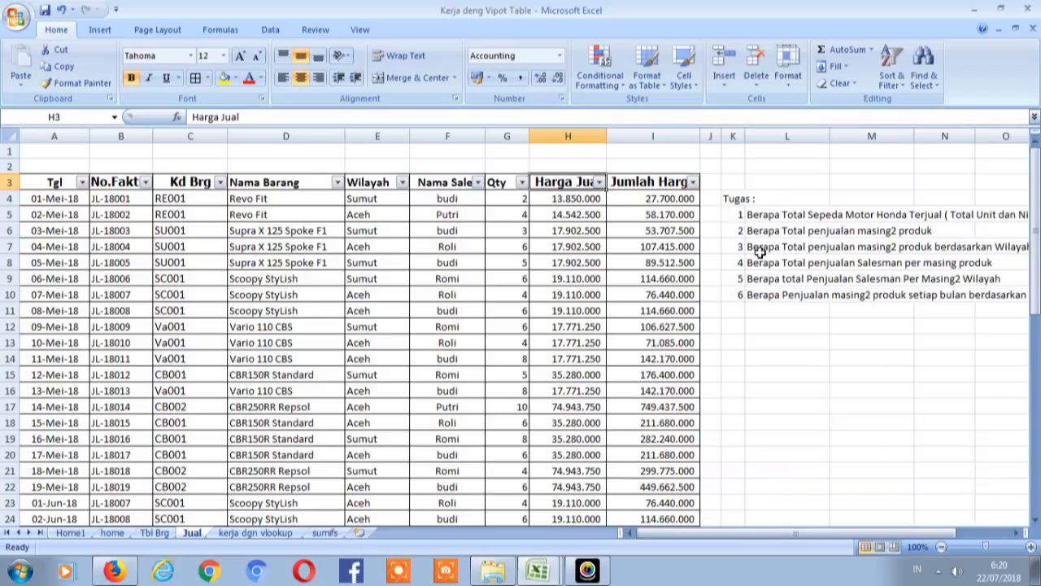
Step: Read the first task in the Tugas list, about the total Honda motorcycles sold in units and value
{"action": "left_click", "coordinate": [736, 231]}
{"action": "key", "text": "Up"}
{"action": "key", "text": "Right"}
{"action": "key", "text": "Right"}
{"action": "key", "text": "Right"}
{"action": "key", "text": "Right"}
{"action": "key", "text": "Right"}
{"action": "key", "text": "Right"}
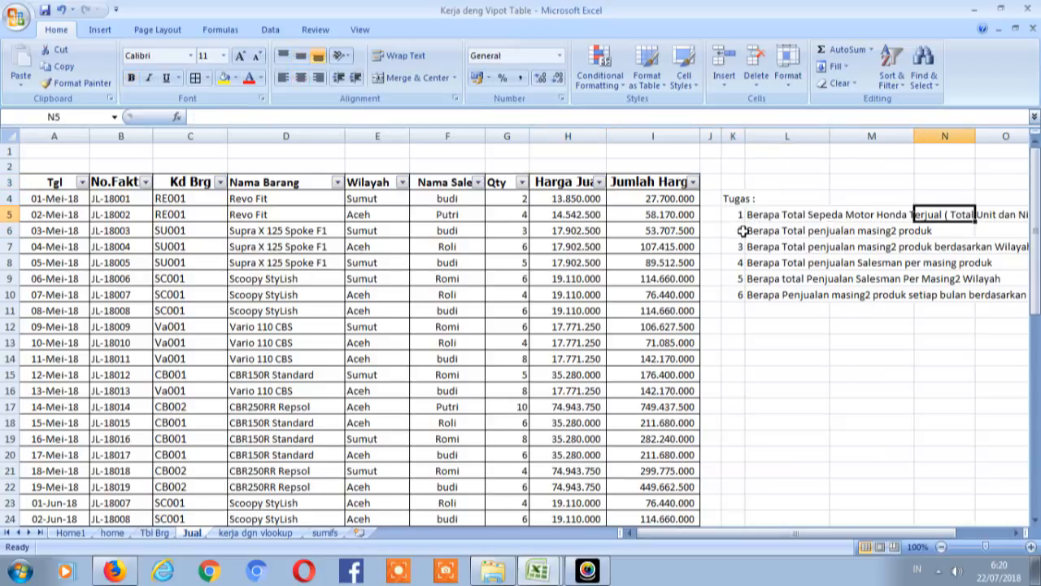
{"action": "key", "text": "Left"}
{"action": "key", "text": "Left"}
{"action": "key", "text": "Left"}
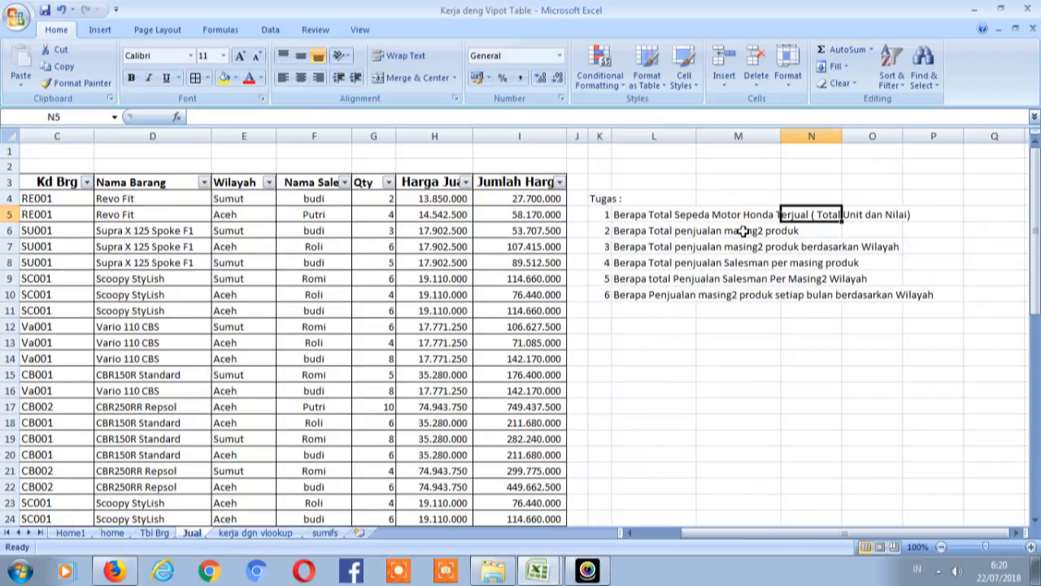
{"action": "key", "text": "Left"}
{"action": "key", "text": "Left"}
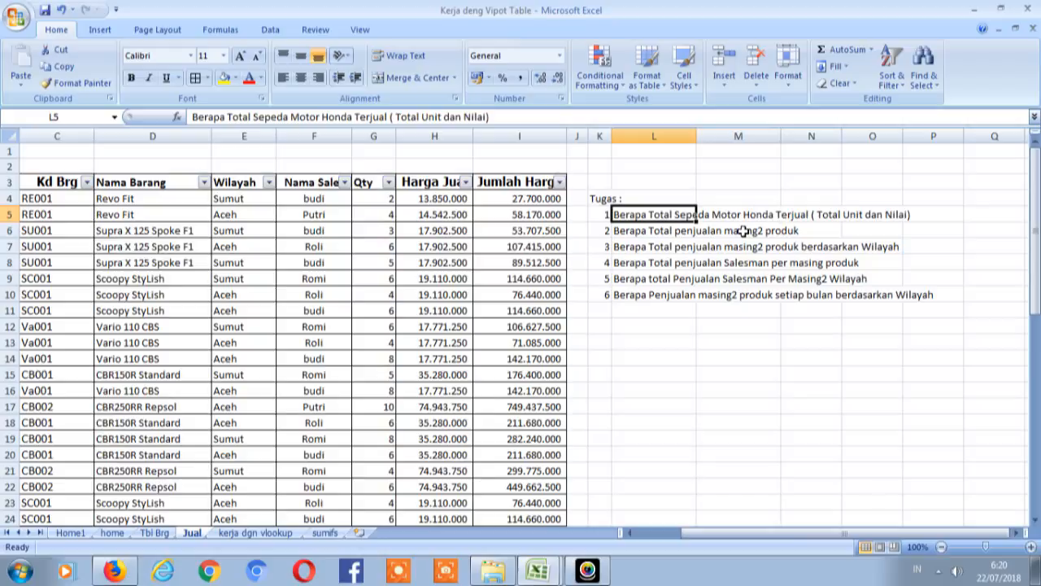
Step: Read the second and third tasks in the Tugas list, about total sales per product and per product by Wilayah
{"action": "key", "text": "Left"}
{"action": "key", "text": "Down"}
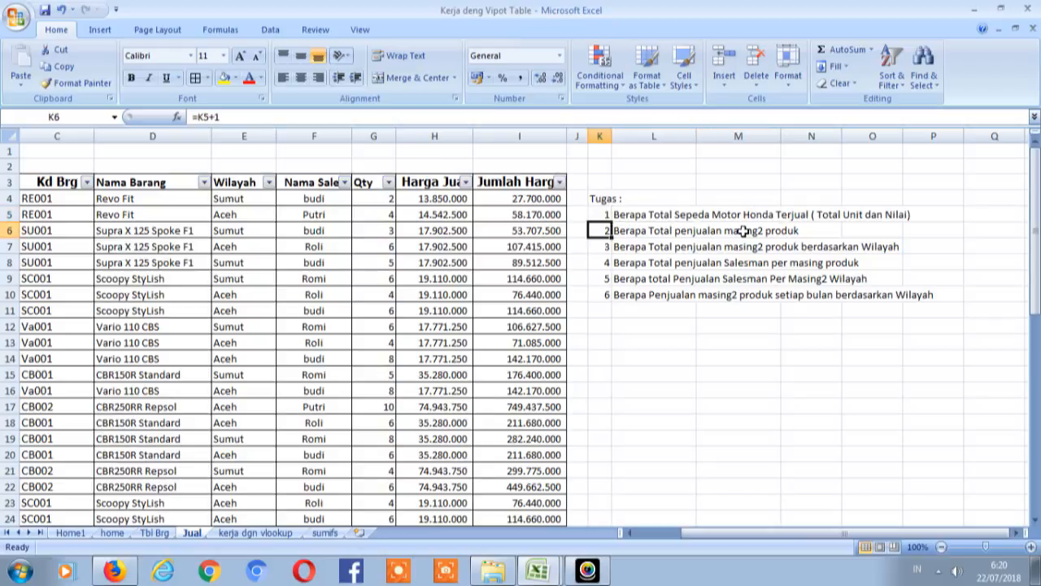
{"action": "key", "text": "Right"}
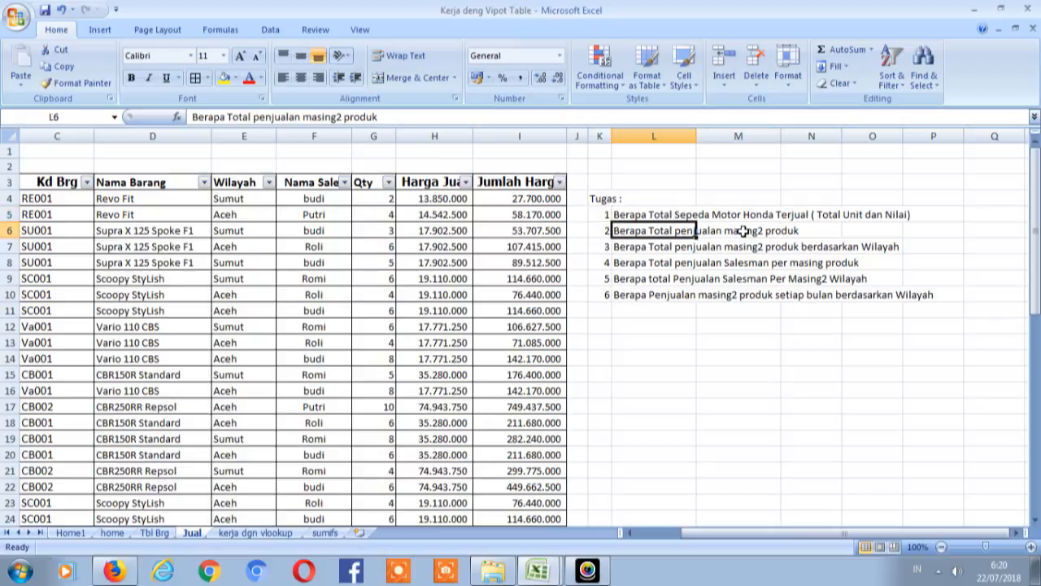
{"action": "key", "text": "Left"}
{"action": "key", "text": "Down"}
{"action": "key", "text": "Right"}
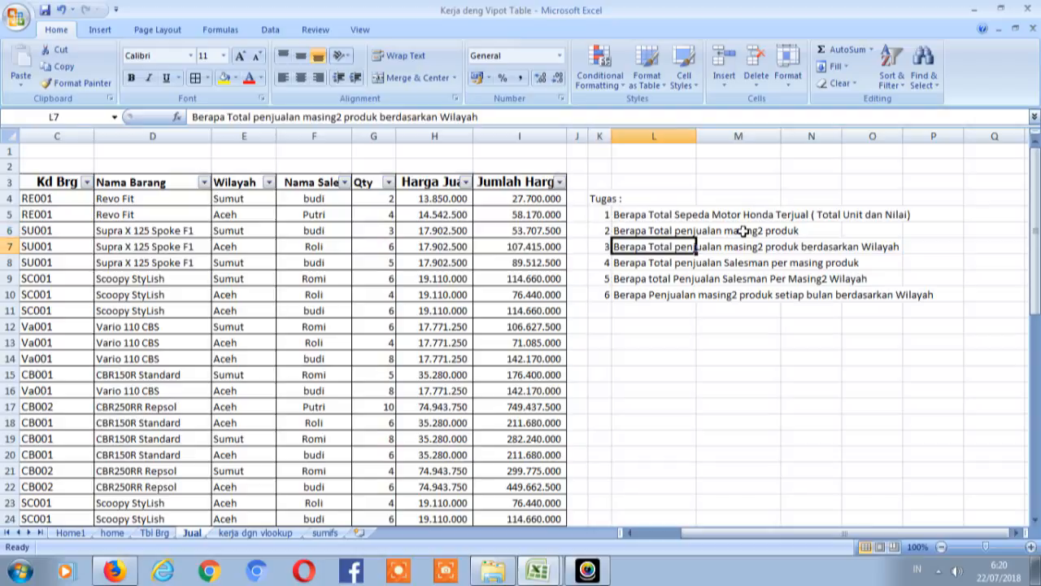
Step: Read the fourth, fifth and sixth tasks in the Tugas list, covering sales per salesman, per Wilayah and per month
{"action": "key", "text": "Left"}
{"action": "key", "text": "Down"}
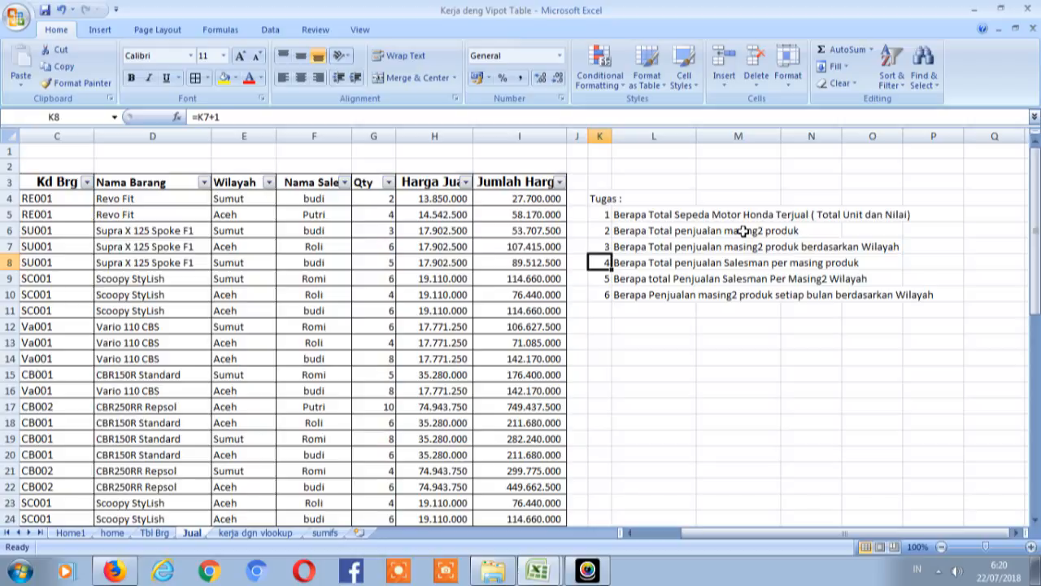
{"action": "key", "text": "Down"}
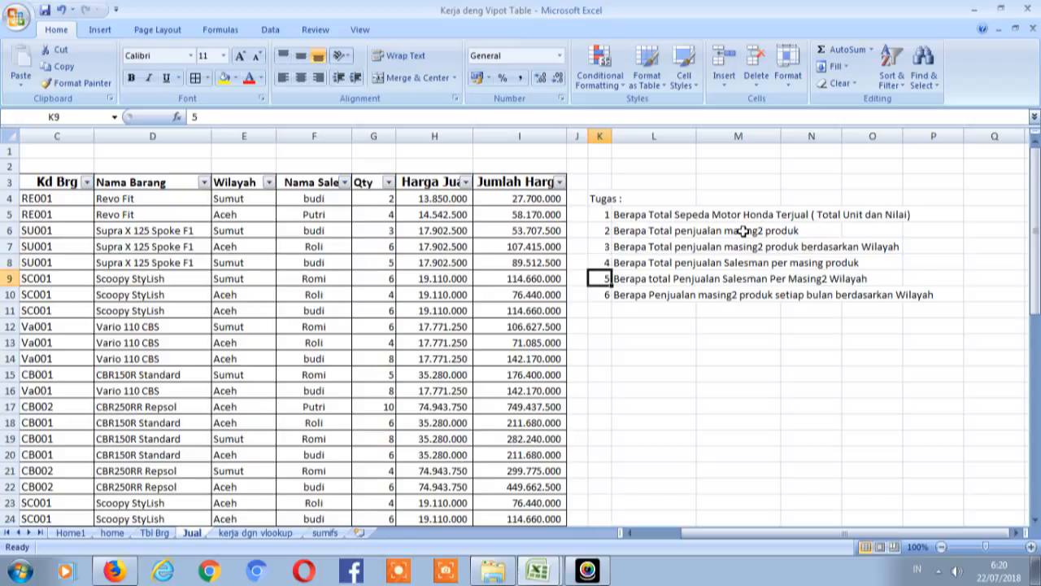
{"action": "key", "text": "Down"}
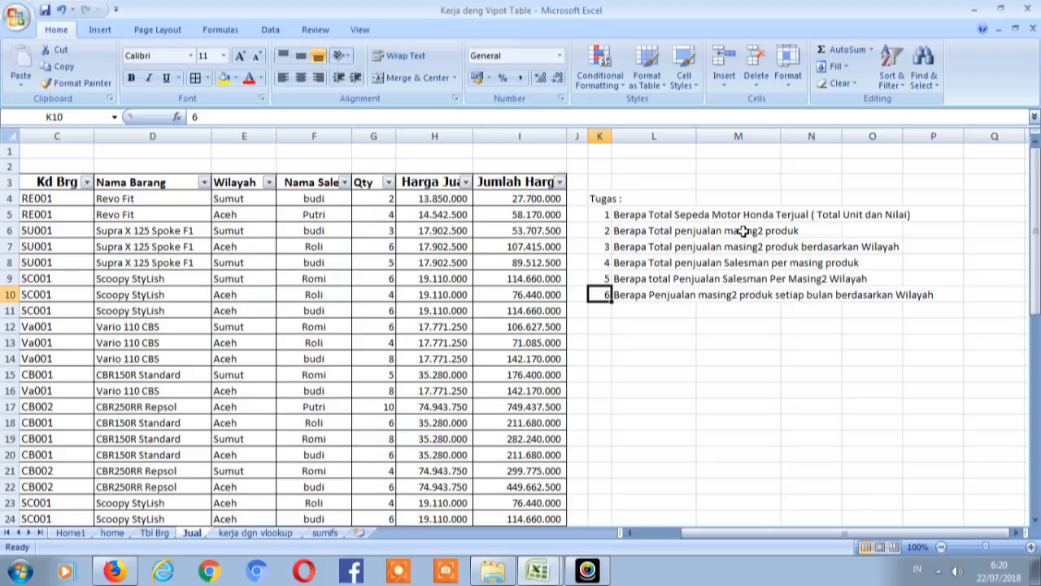
Step: Start creating a PivotTable from a cell inside the sales table on the Jual sheet
{"action": "key", "text": "Left"}
{"action": "key", "text": "Left"}
{"action": "key", "text": "Left"}
{"action": "key", "text": "Left"}
{"action": "key", "text": "Left"}
{"action": "key", "text": "Left"}
{"action": "key", "text": "Left"}
{"action": "key", "text": "Left"}
{"action": "key", "text": "Left"}
{"action": "key", "text": "Left"}
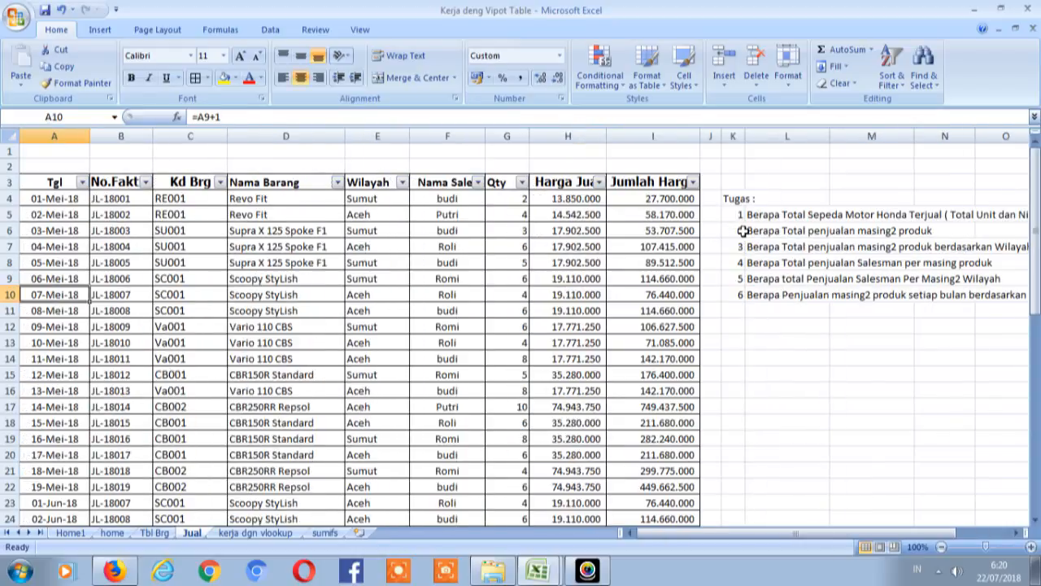
{"action": "left_click", "coordinate": [458, 245]}
{"action": "left_click", "coordinate": [419, 215]}
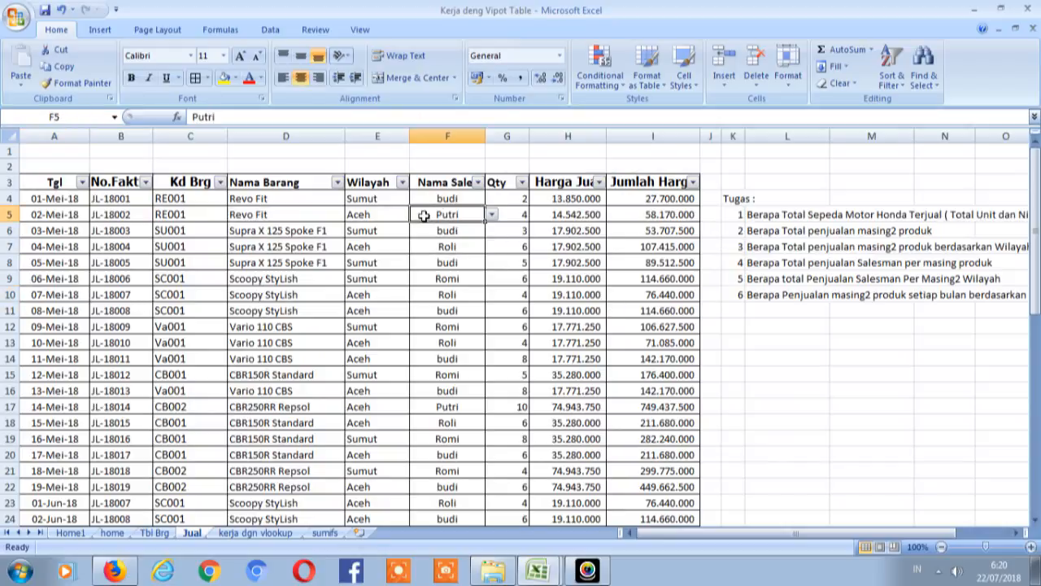
{"action": "left_click", "coordinate": [106, 31]}
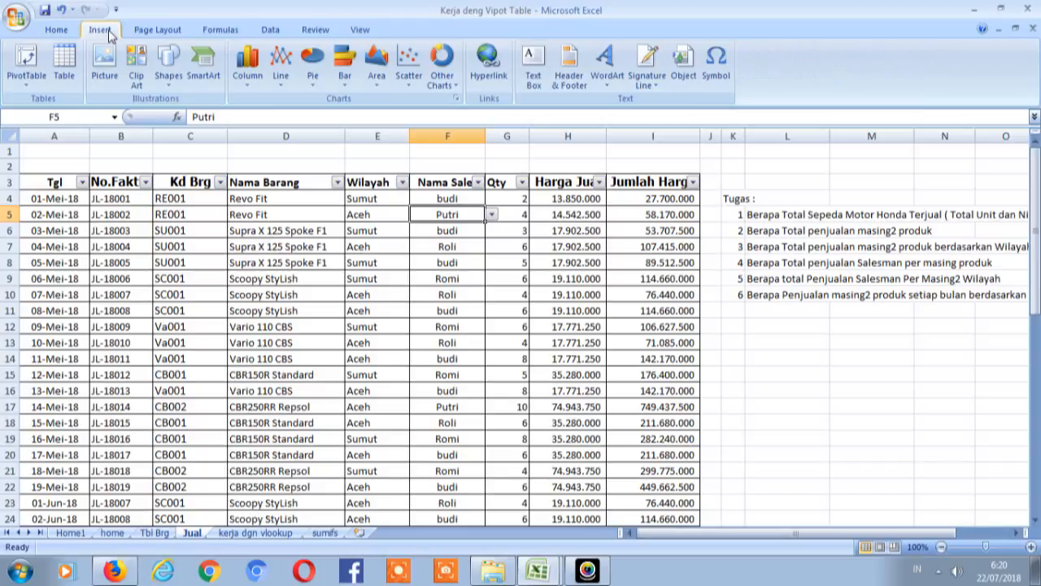
{"action": "left_click", "coordinate": [57, 30]}
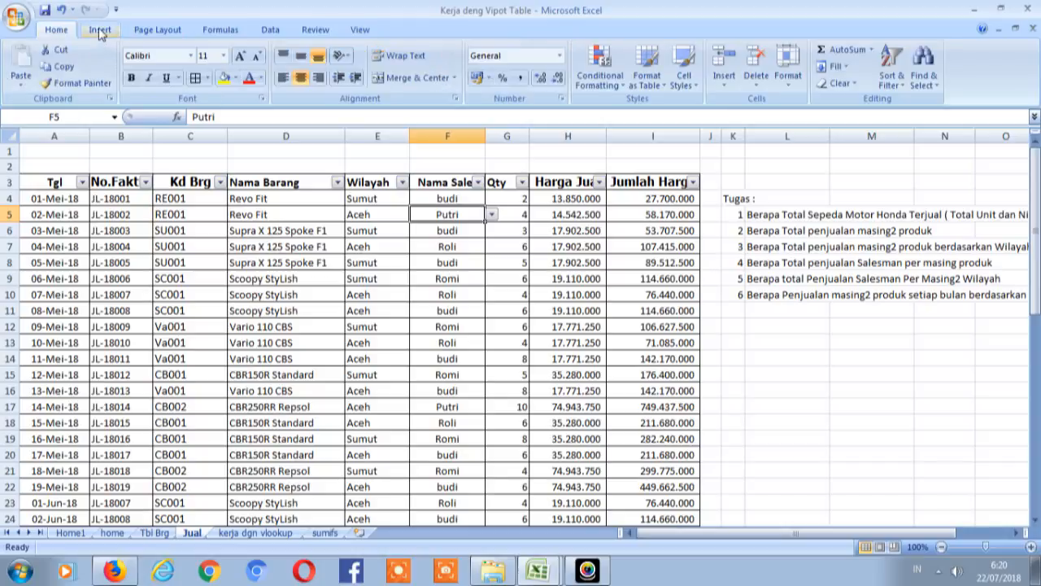
{"action": "left_click", "coordinate": [99, 31]}
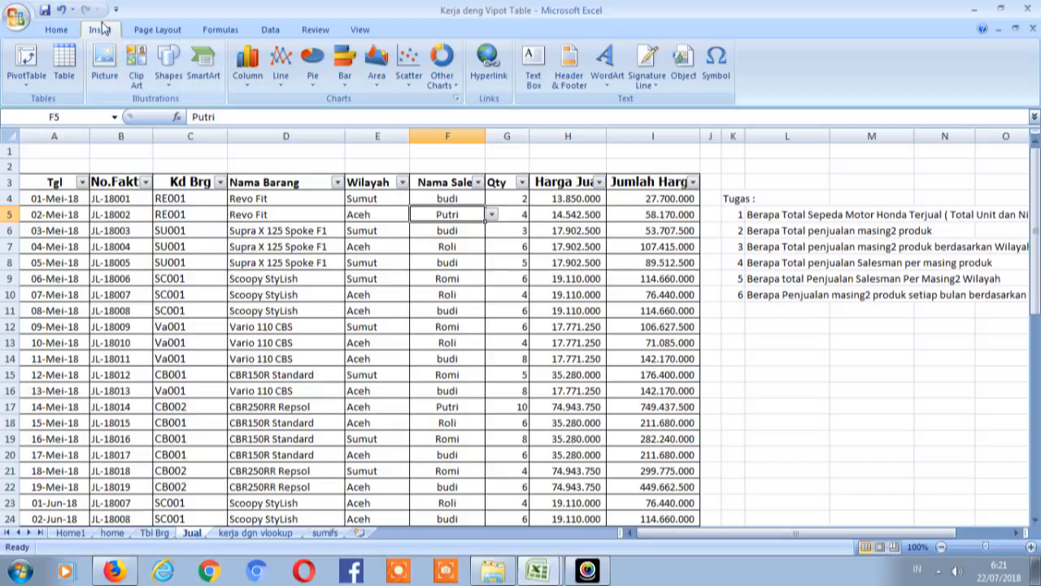
{"action": "left_click", "coordinate": [27, 63]}
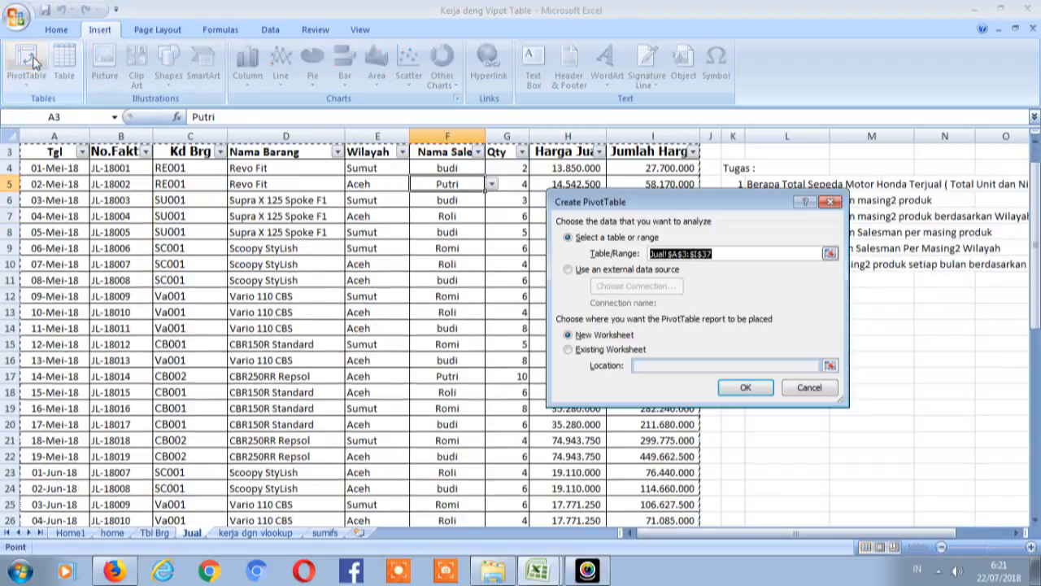
Step: Set the PivotTable source range to Jual!$A$3:$I$36, leaving out the Total Penjualan row, and place the report on a new worksheet
{"action": "left_click", "coordinate": [829, 254]}
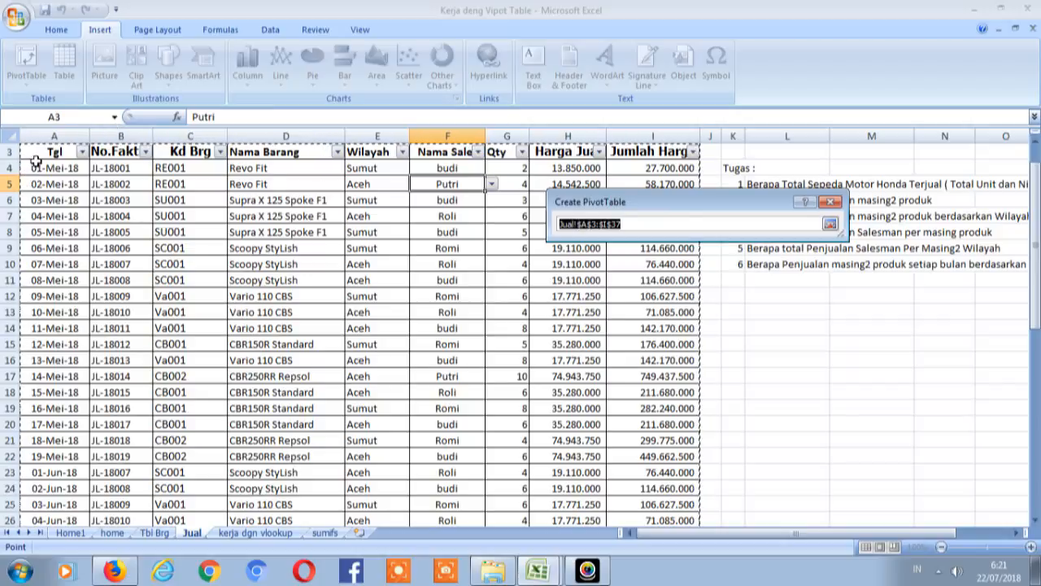
{"action": "left_click_drag", "start_coordinate": [39, 158], "coordinate": [655, 471]}
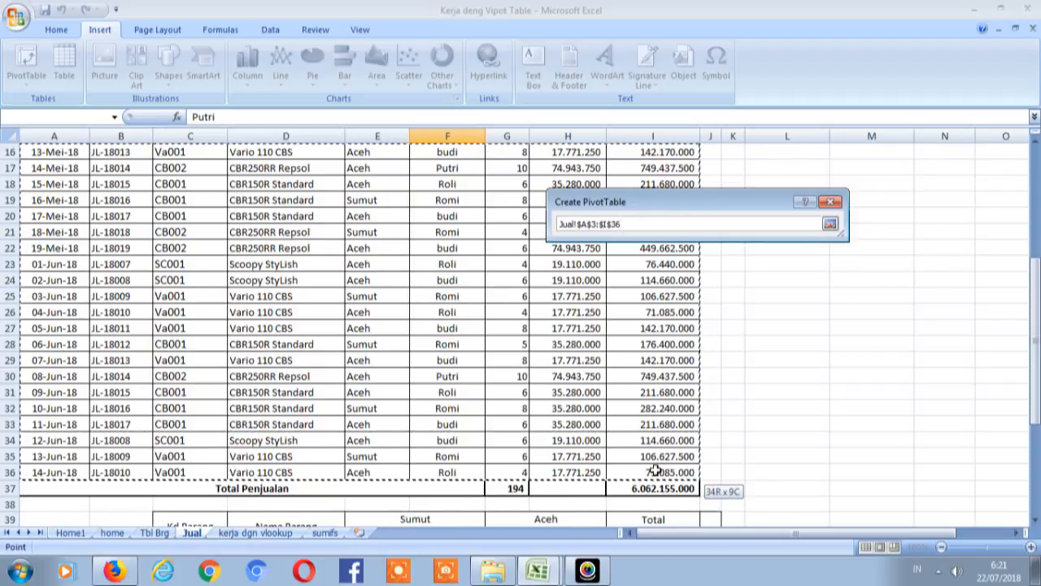
{"action": "mouse_move", "coordinate": [656, 470]}
{"action": "left_mouse_down"}
{"action": "mouse_move", "coordinate": [616, 8]}
{"action": "mouse_move", "coordinate": [569, 122]}
{"action": "mouse_move", "coordinate": [374, 244]}
{"action": "mouse_move", "coordinate": [5, 322]}
{"action": "mouse_move", "coordinate": [6, 334]}
{"action": "mouse_move", "coordinate": [69, 244]}
{"action": "mouse_move", "coordinate": [377, 230]}
{"action": "mouse_move", "coordinate": [604, 337]}
{"action": "mouse_move", "coordinate": [700, 403]}
{"action": "mouse_move", "coordinate": [683, 513]}
{"action": "mouse_move", "coordinate": [672, 522]}
{"action": "mouse_move", "coordinate": [666, 470]}
{"action": "left_mouse_up"}
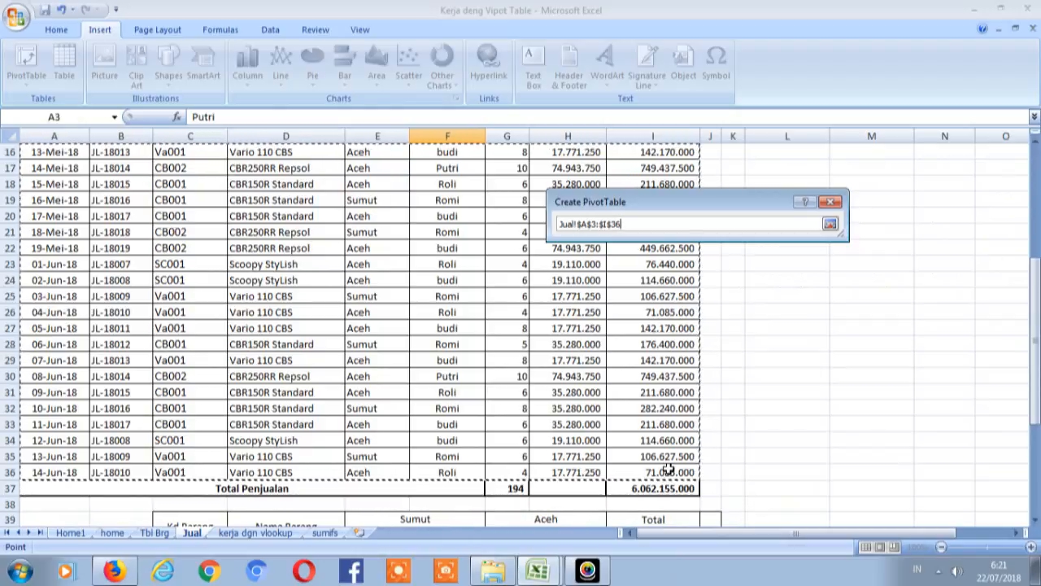
{"action": "left_click", "coordinate": [829, 224]}
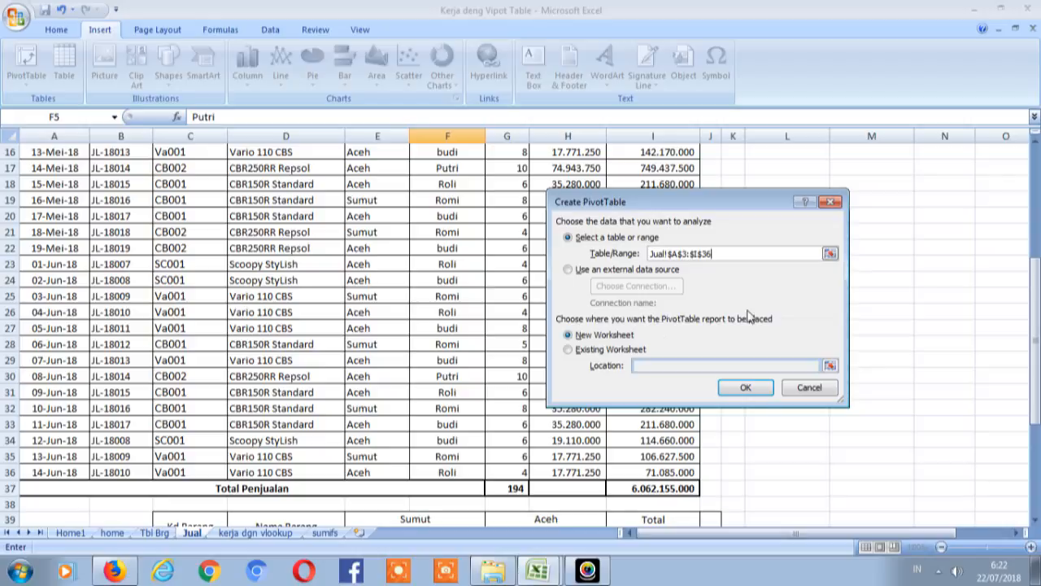
{"action": "left_click", "coordinate": [745, 390]}
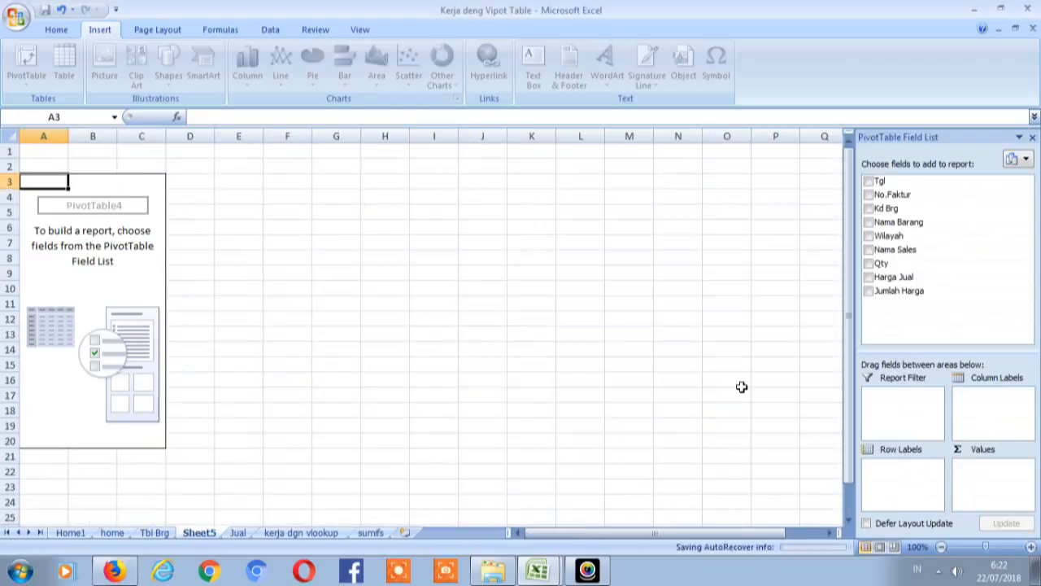
Step: Select cells outside and inside the empty PivotTable to check when its field list is displayed
{"action": "left_click", "coordinate": [336, 167]}
{"action": "left_click", "coordinate": [147, 201]}
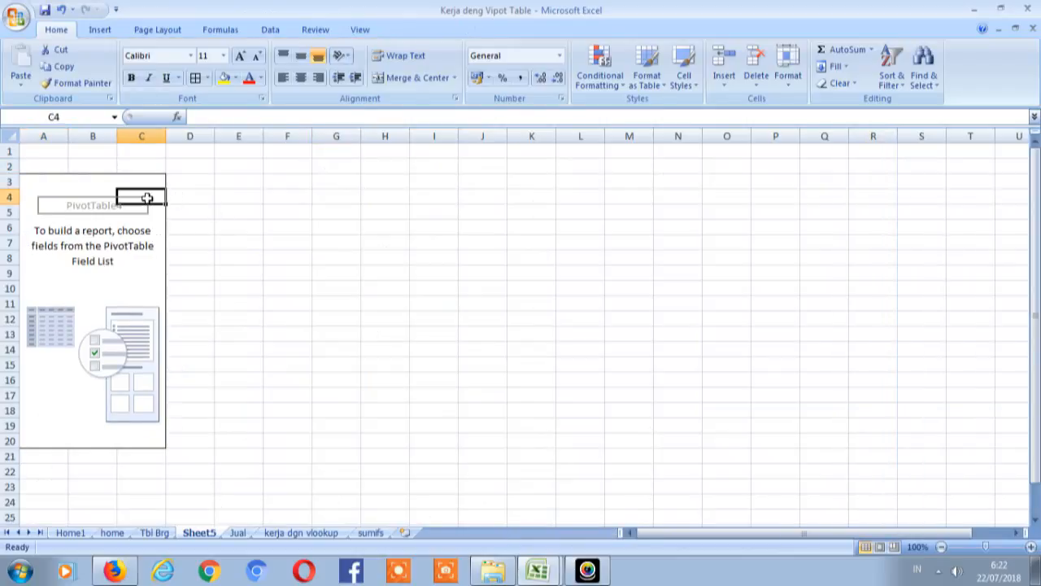
{"action": "left_click", "coordinate": [71, 192]}
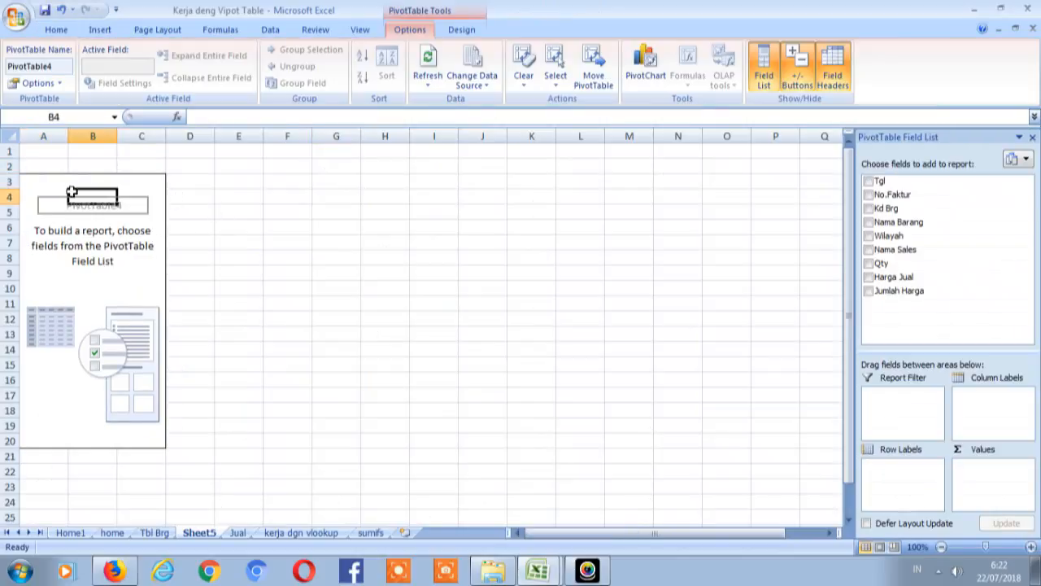
{"action": "left_click", "coordinate": [121, 267]}
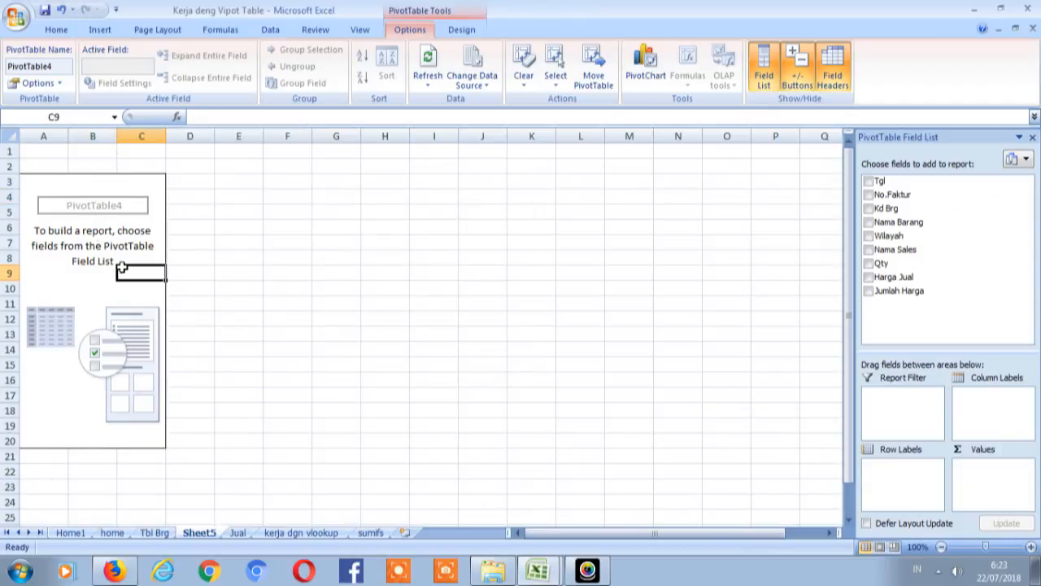
{"action": "left_click", "coordinate": [128, 290]}
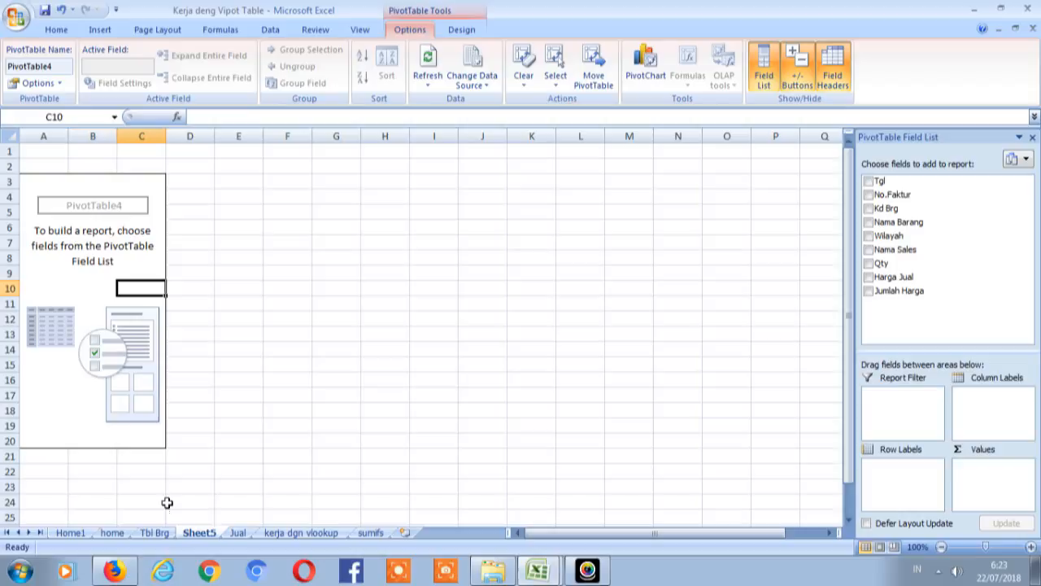
{"action": "left_click", "coordinate": [125, 273]}
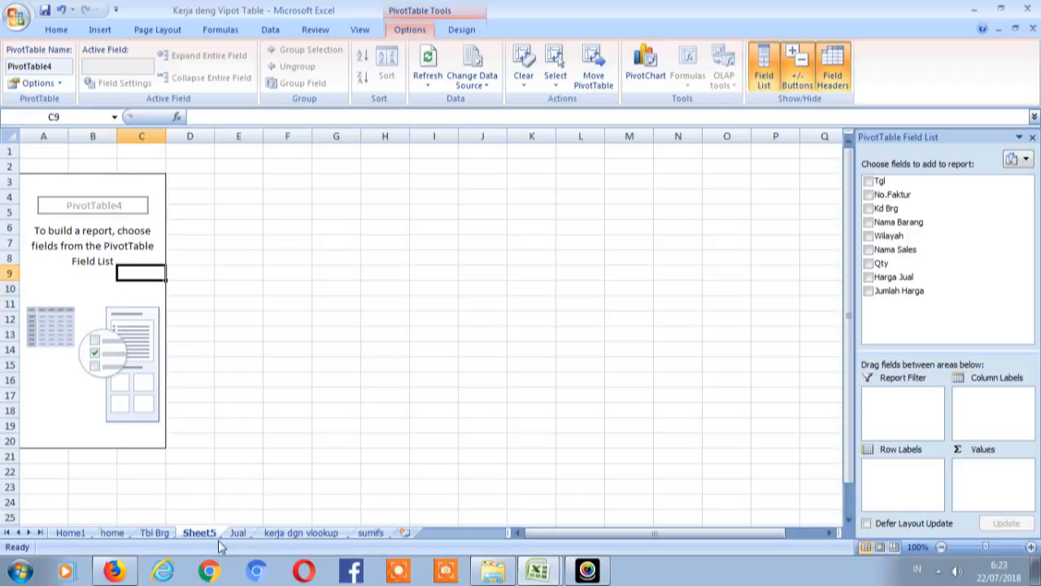
Step: Return to the Jual sheet and reread the first task about total Honda motorcycles sold in units and value
{"action": "left_click", "coordinate": [244, 541]}
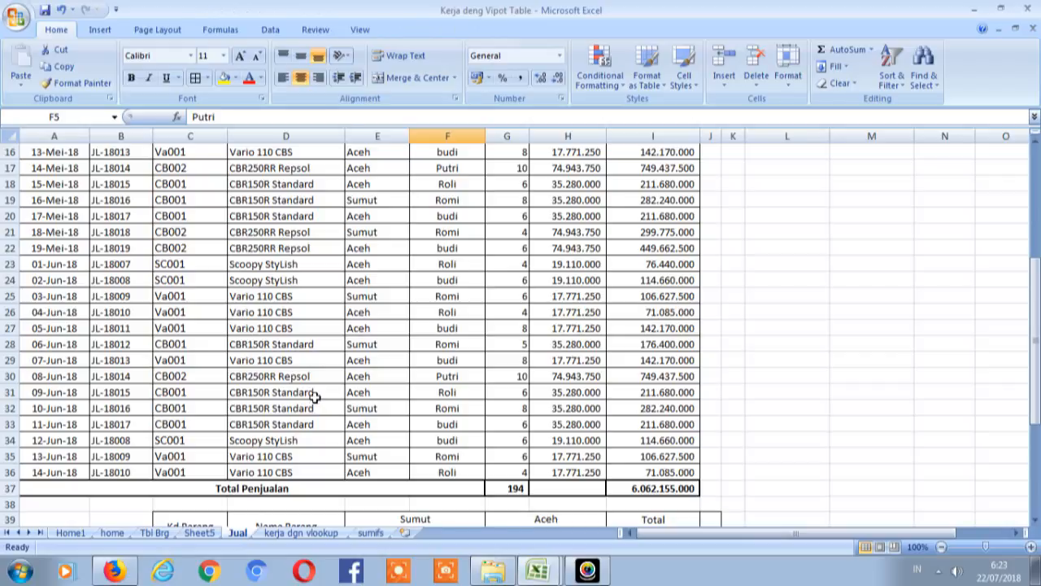
{"action": "left_click", "coordinate": [315, 396]}
{"action": "left_click", "coordinate": [882, 339]}
{"action": "key", "text": "Page_Up"}
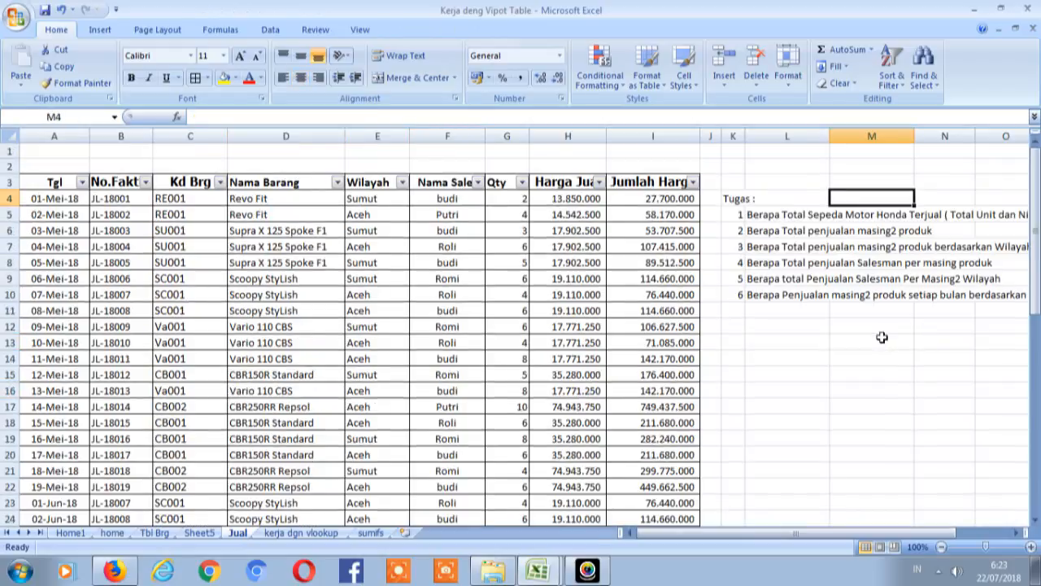
{"action": "left_click", "coordinate": [763, 218]}
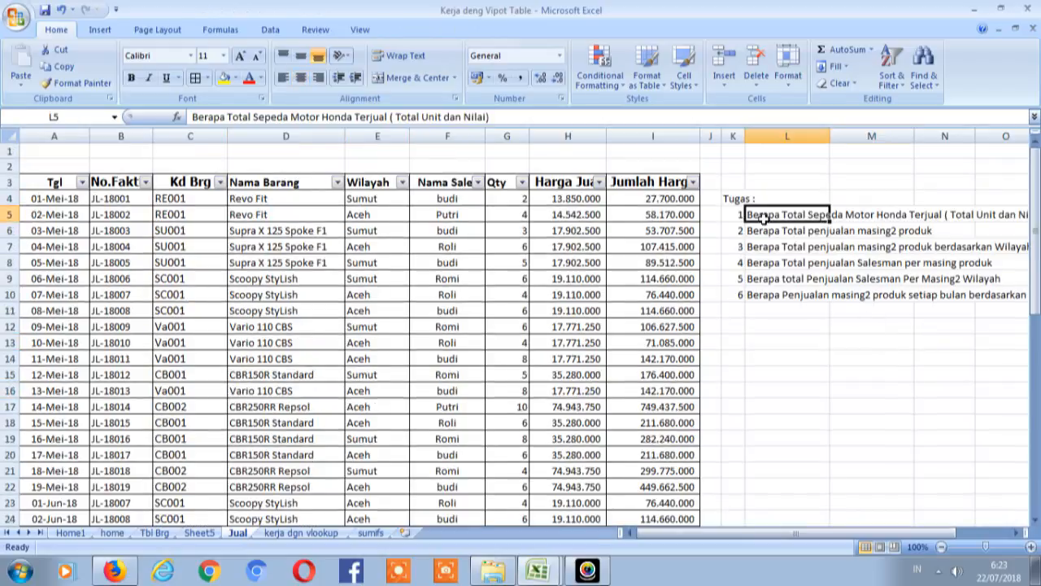
{"action": "key", "text": "Right"}
{"action": "key", "text": "Right"}
{"action": "key", "text": "Right"}
{"action": "key", "text": "Left"}
{"action": "key", "text": "Left"}
{"action": "key", "text": "Left"}
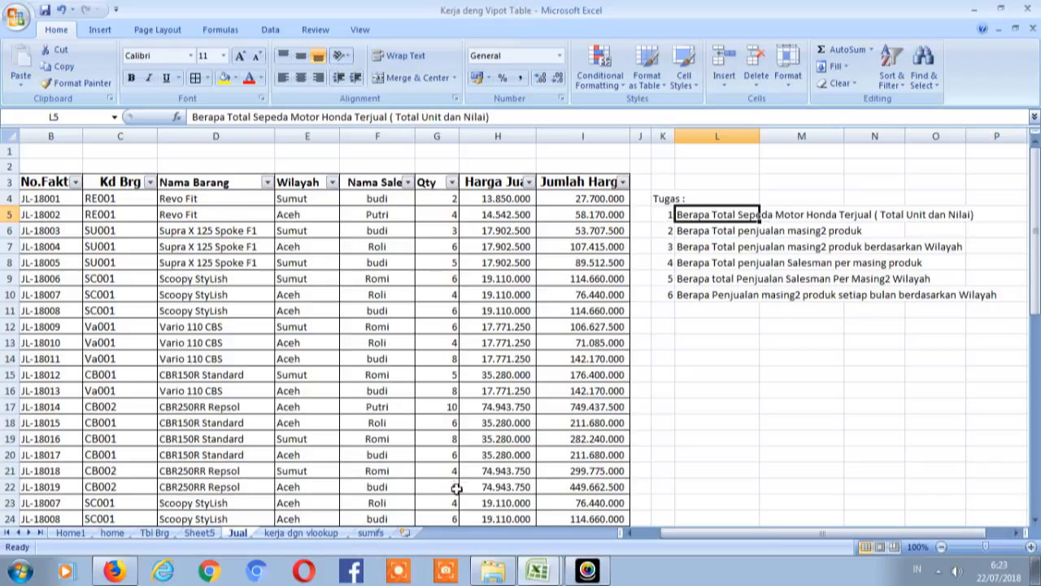
Step: On the new PivotTable sheet, add Nama Barang as row labels and Qty and Jumlah Harga as summed values
{"action": "left_click", "coordinate": [166, 534]}
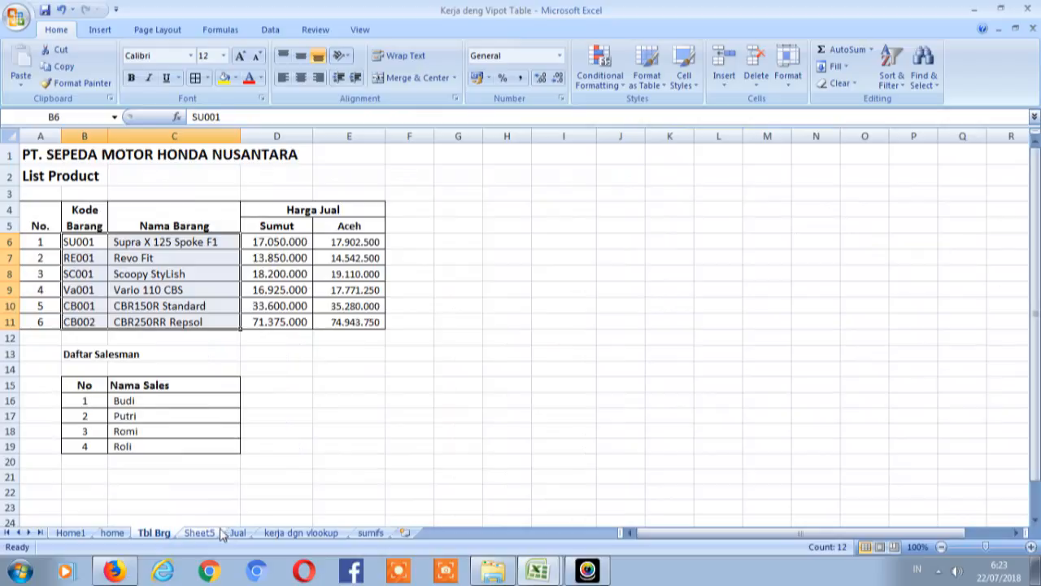
{"action": "left_click", "coordinate": [199, 533]}
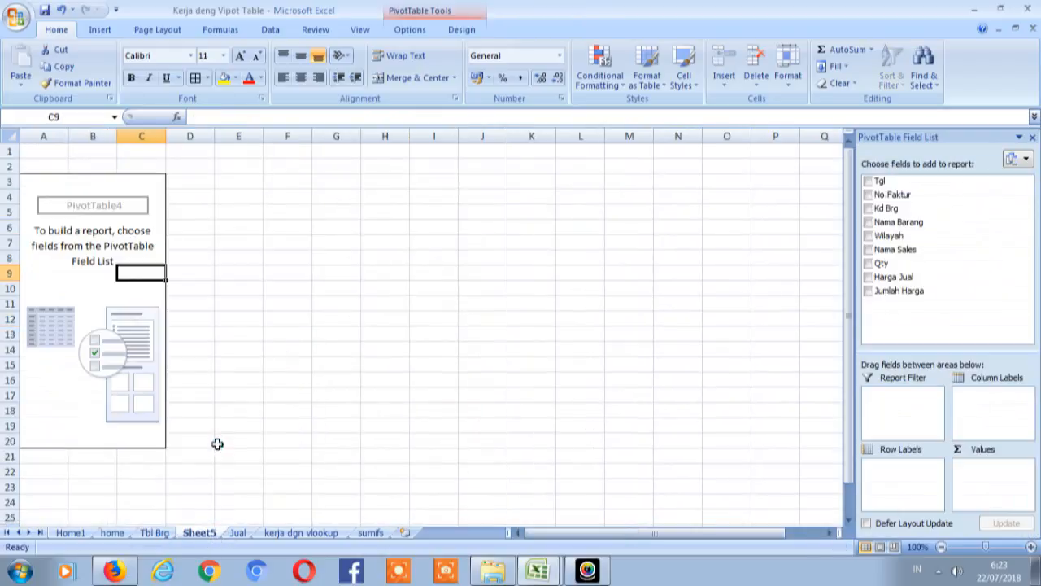
{"action": "left_click", "coordinate": [130, 244]}
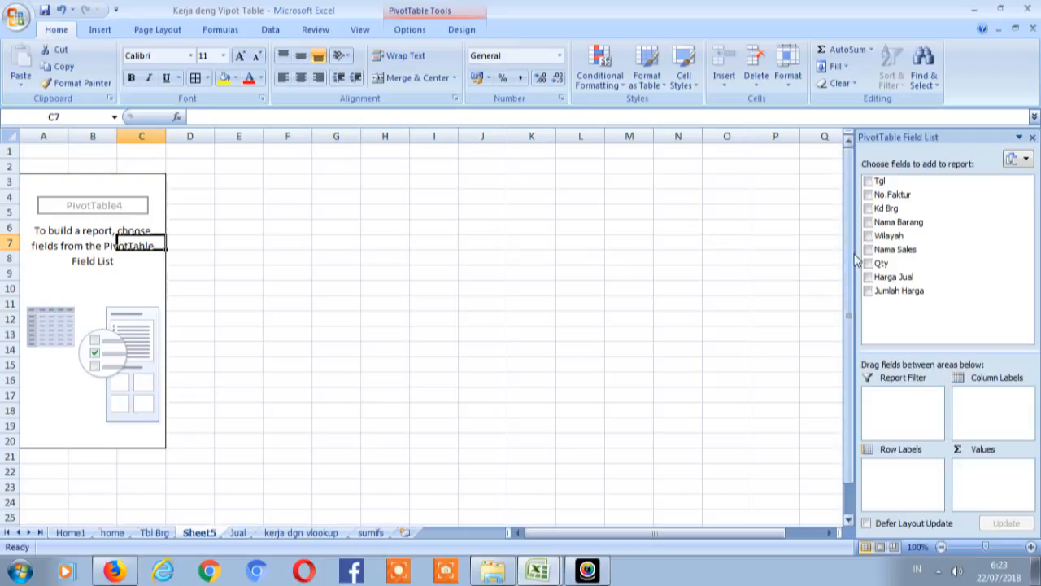
{"action": "left_click", "coordinate": [869, 223]}
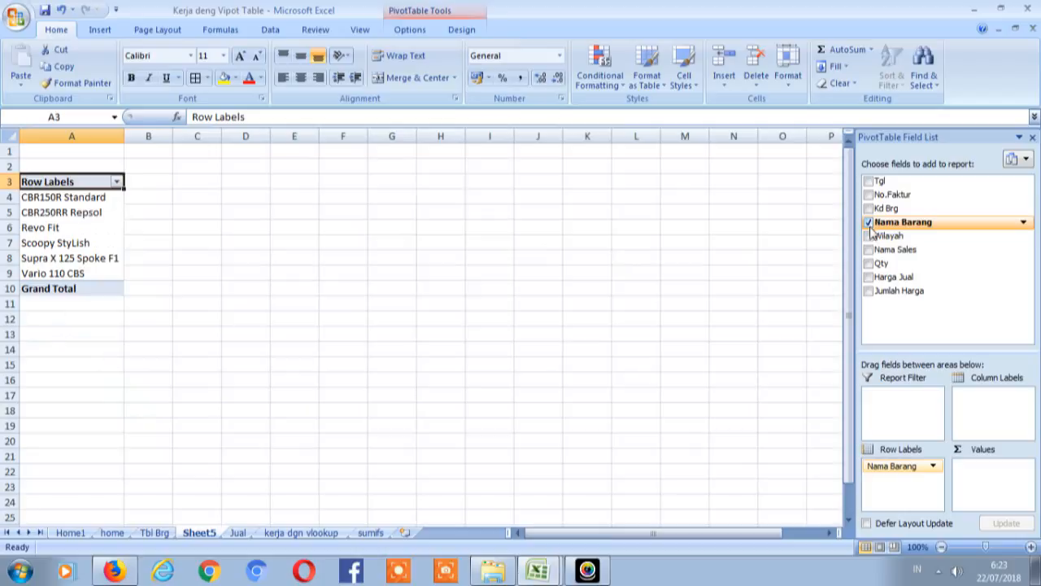
{"action": "left_click", "coordinate": [869, 264]}
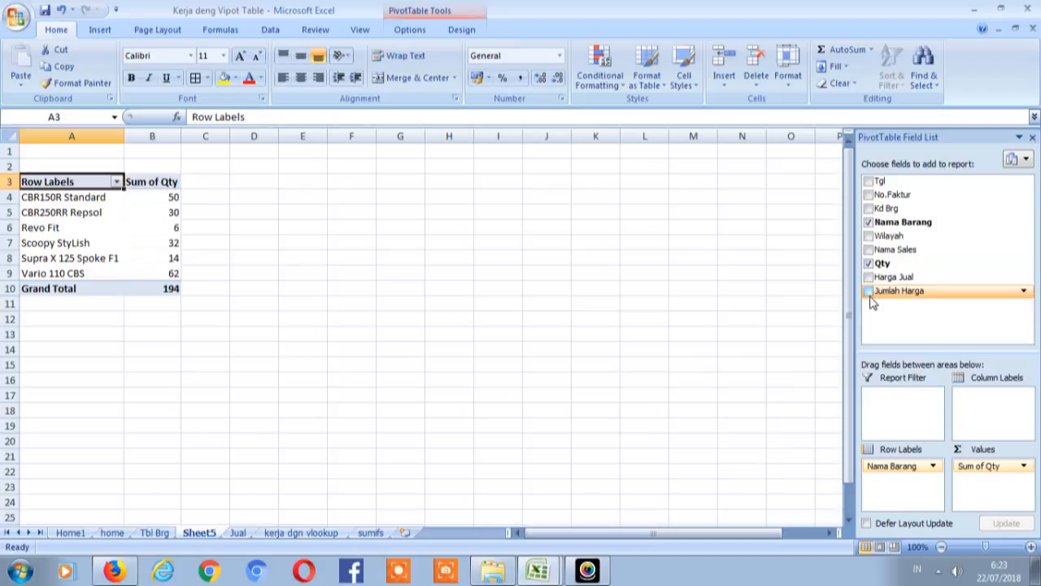
{"action": "left_click", "coordinate": [869, 291]}
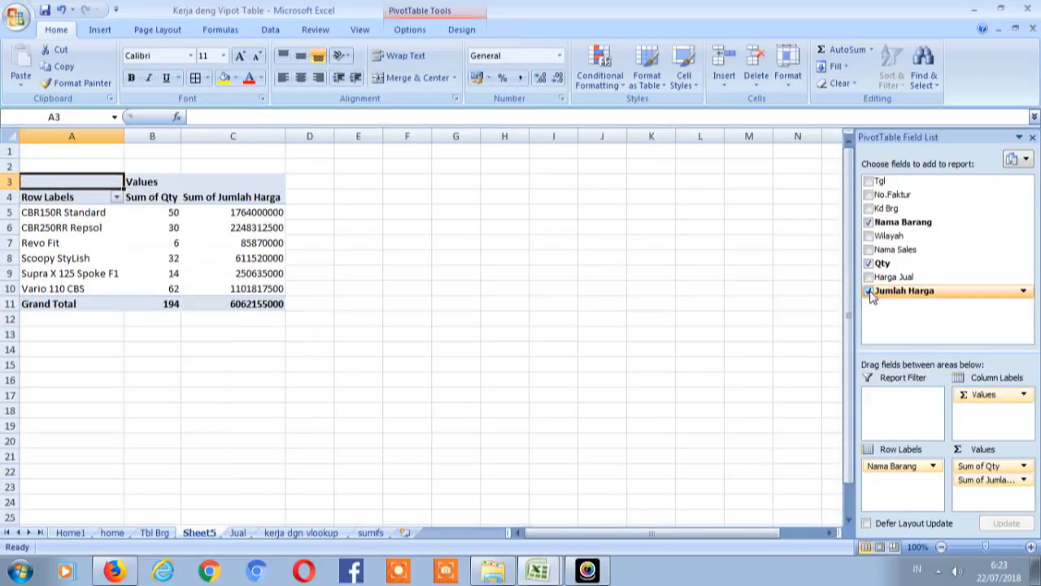
Step: Apply the comma number style to columns B and C holding the quantity and Jumlah Harga sums
{"action": "left_click", "coordinate": [551, 226]}
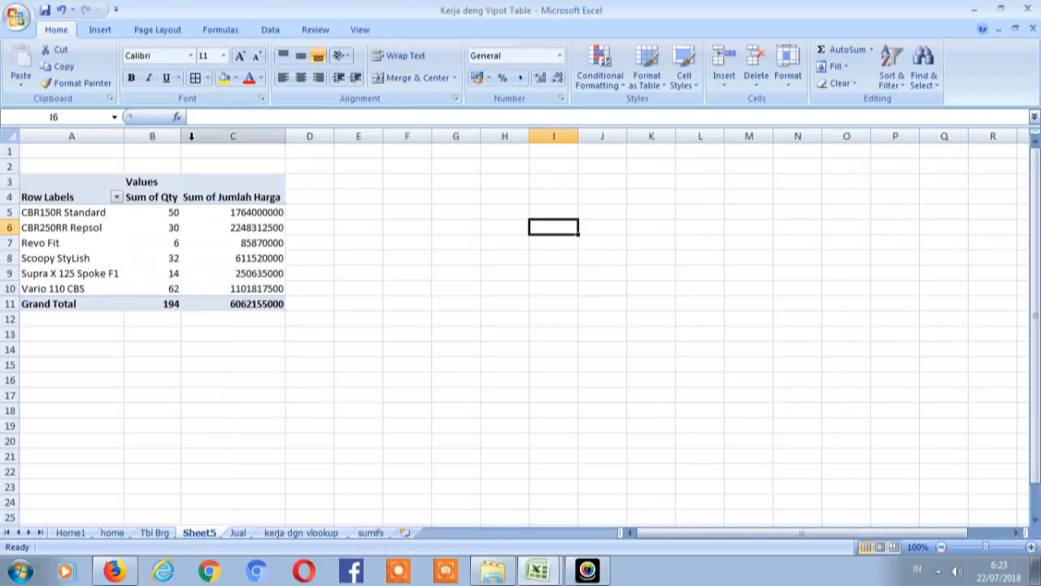
{"action": "left_click_drag", "start_coordinate": [153, 134], "coordinate": [444, 132]}
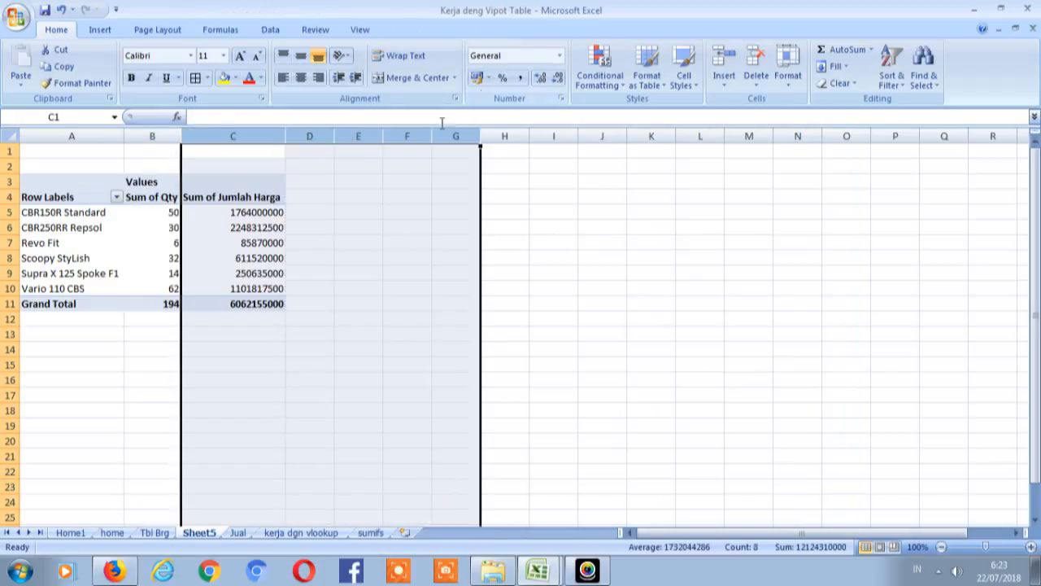
{"action": "left_click_drag", "start_coordinate": [151, 136], "coordinate": [211, 136]}
{"action": "left_click", "coordinate": [521, 77]}
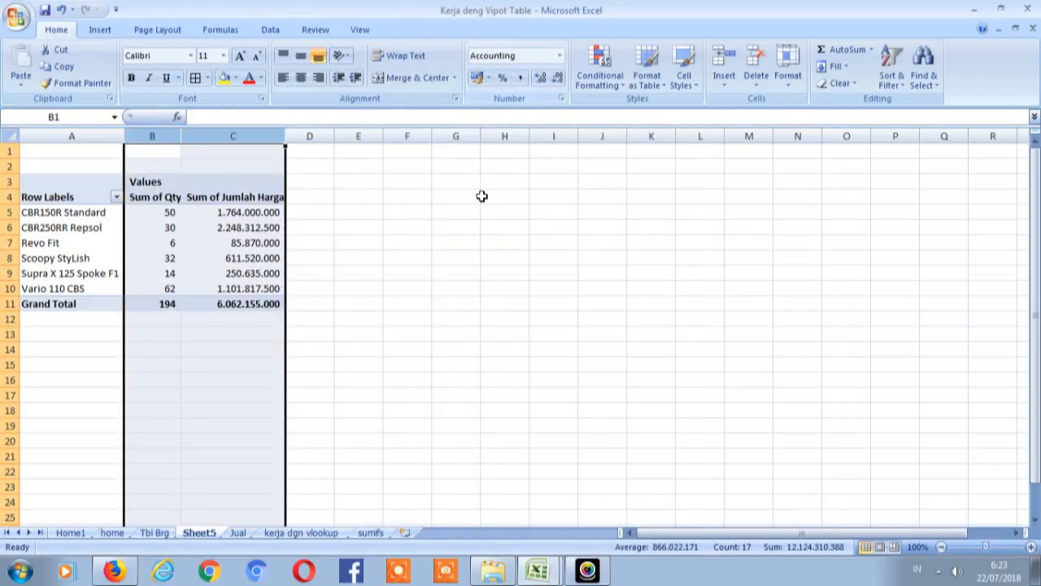
Step: Compare the first task on the Jual sheet with the PivotTable's Grand Total row
{"action": "left_click", "coordinate": [241, 533]}
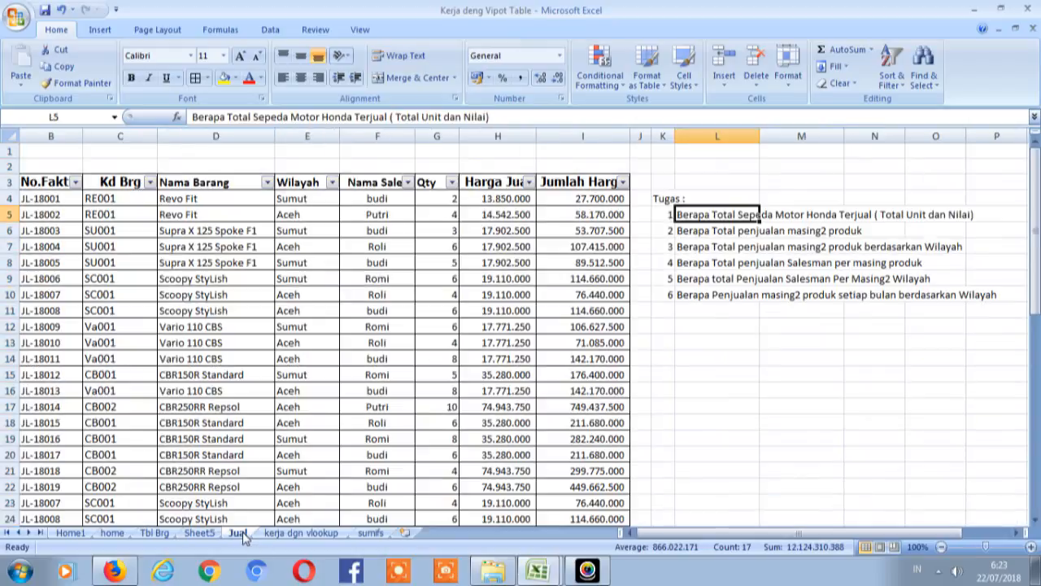
{"action": "left_click", "coordinate": [310, 393]}
{"action": "left_click", "coordinate": [196, 533]}
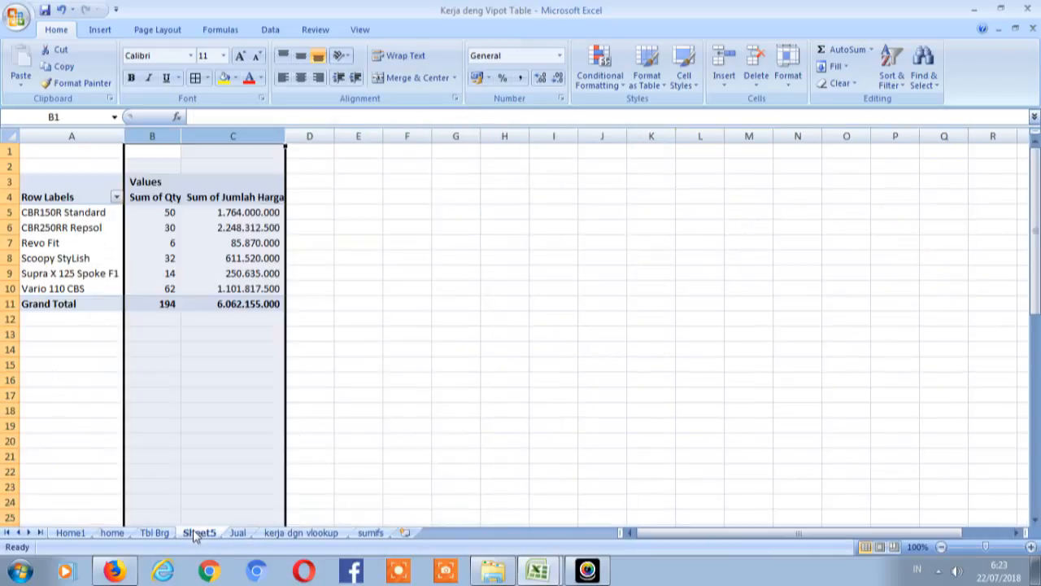
{"action": "left_click", "coordinate": [49, 329]}
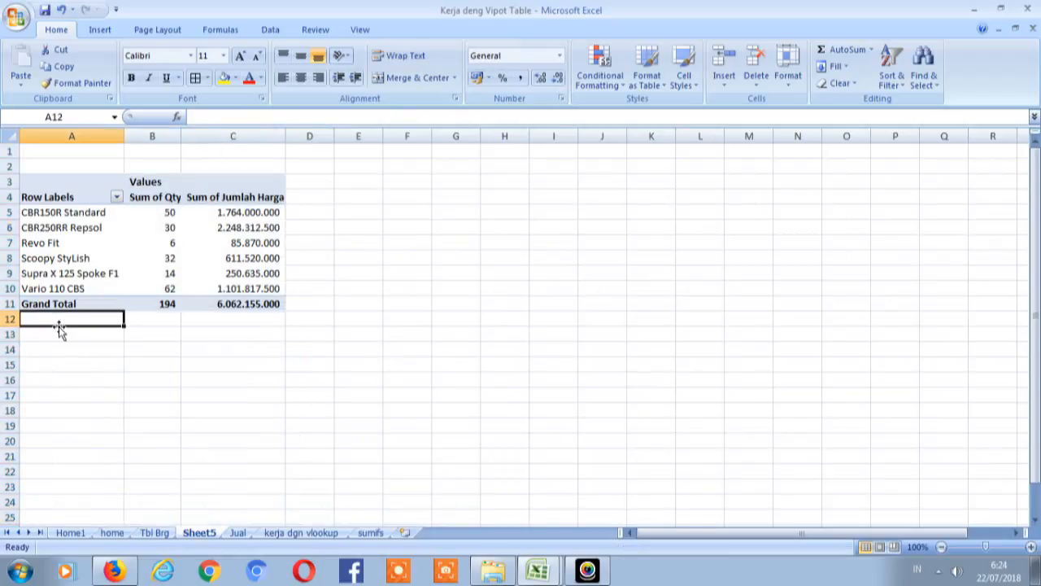
Step: Review each product's summed quantity and Jumlah Harga in the PivotTable, row by row down to the Grand Total
{"action": "key", "text": "Up"}
{"action": "key", "text": "Up"}
{"action": "key", "text": "Up"}
{"action": "key", "text": "Up"}
{"action": "key", "text": "Up"}
{"action": "key", "text": "Up"}
{"action": "key", "text": "Up"}
{"action": "key", "text": "Up"}
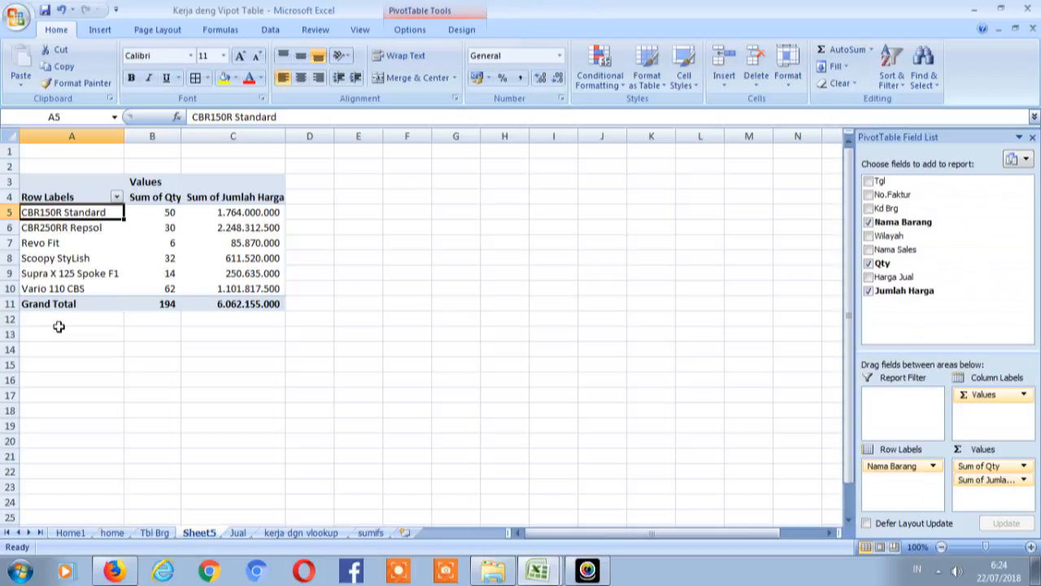
{"action": "left_click", "coordinate": [127, 227]}
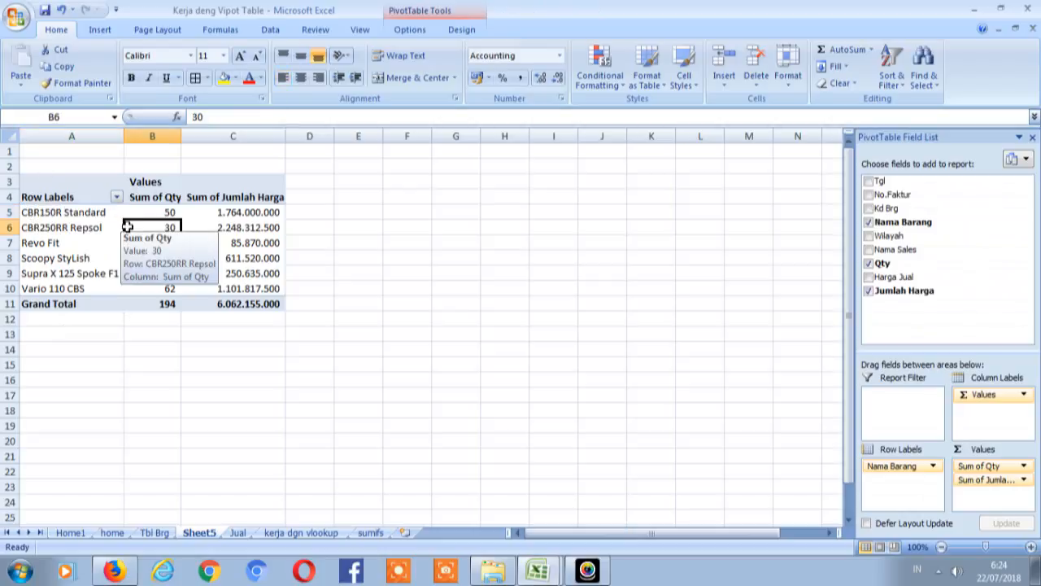
{"action": "key", "text": "Left"}
{"action": "key", "text": "Up"}
{"action": "key", "text": "Right"}
{"action": "key", "text": "Left"}
{"action": "key", "text": "Down"}
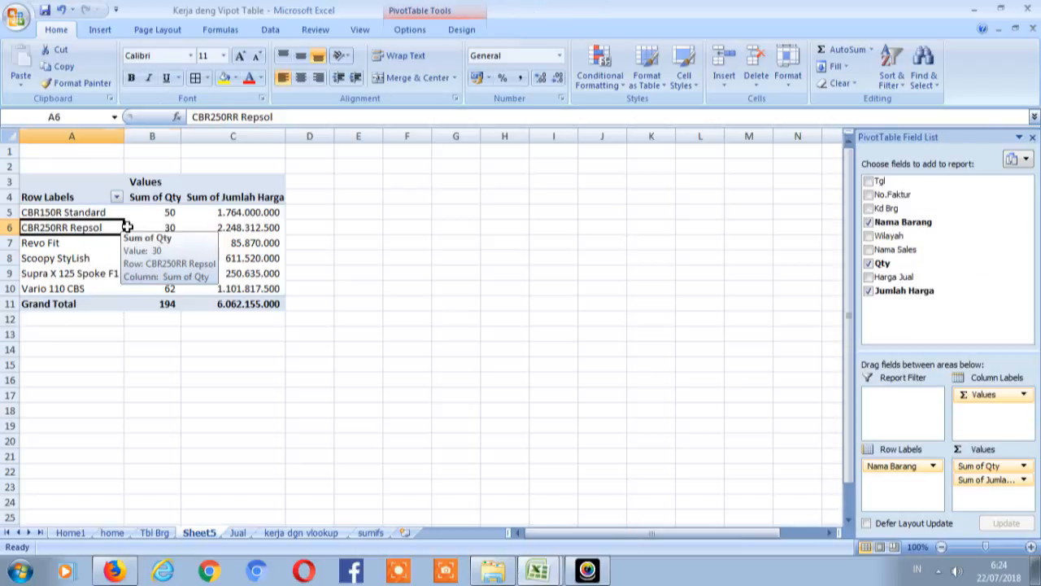
{"action": "key", "text": "Right"}
{"action": "key", "text": "Right"}
{"action": "key", "text": "Left"}
{"action": "key", "text": "Down"}
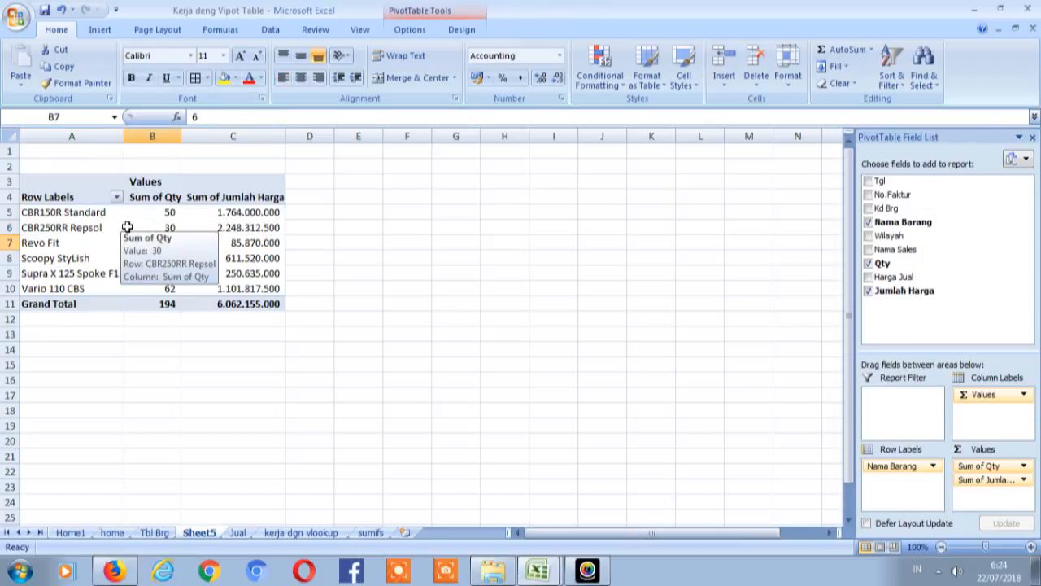
{"action": "left_click", "coordinate": [122, 336]}
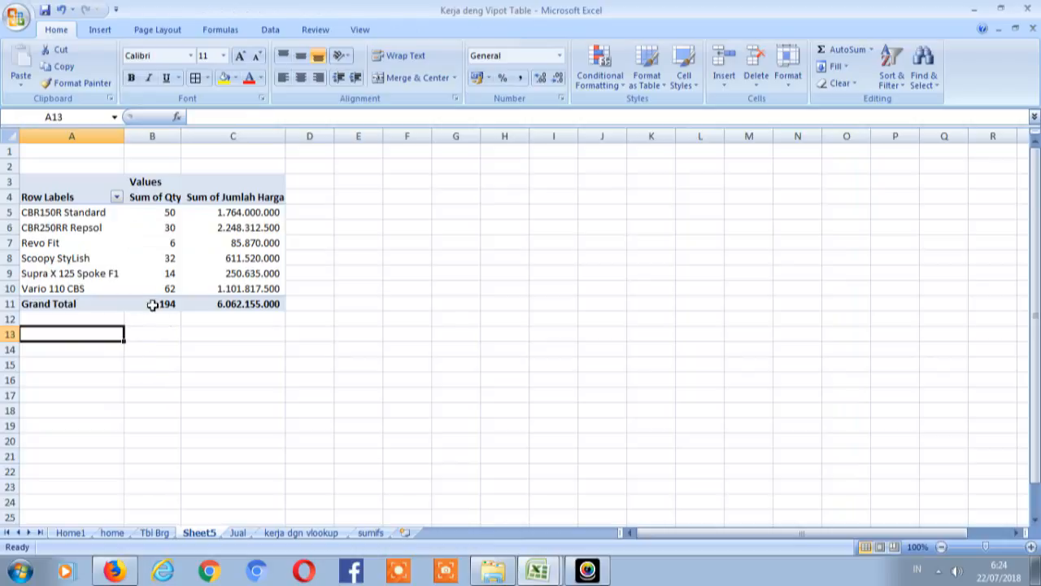
{"action": "left_click", "coordinate": [157, 329]}
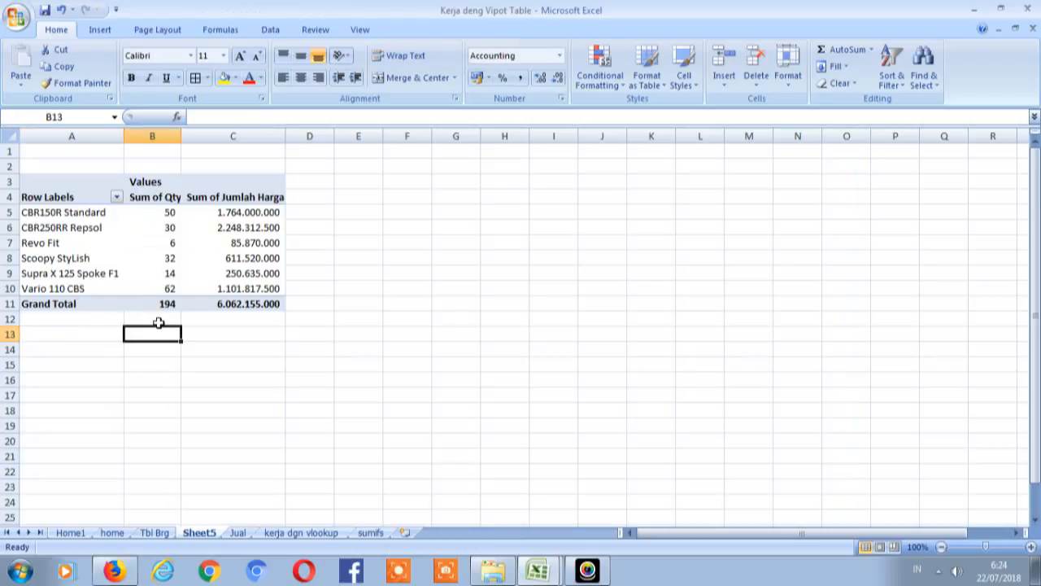
Step: Compare the Total Penjualan quantity and value on the Jual sheet with the PivotTable's Grand Total
{"action": "left_click", "coordinate": [238, 532]}
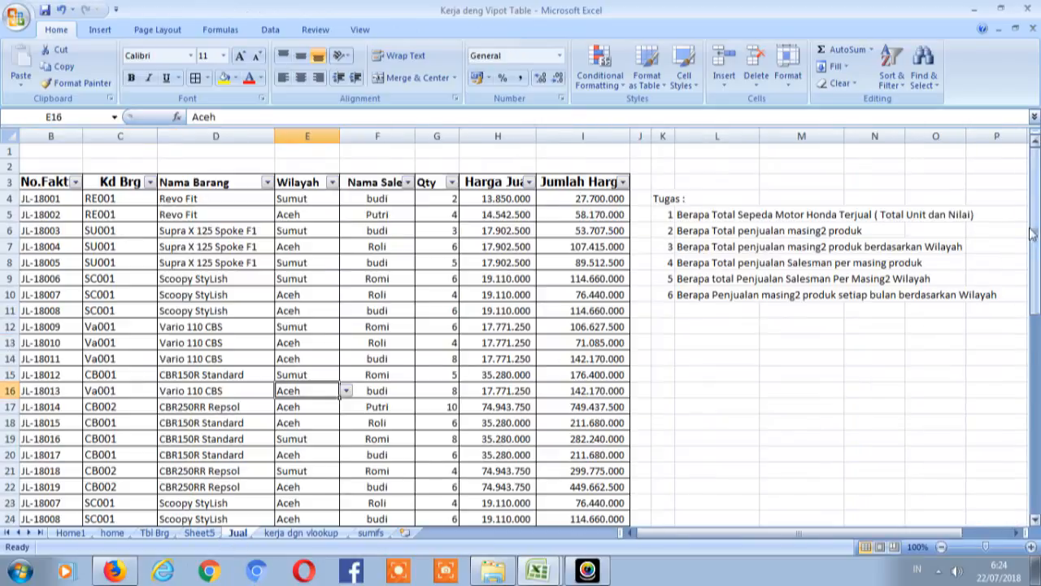
{"action": "left_click_drag", "start_coordinate": [1035, 244], "coordinate": [1035, 268]}
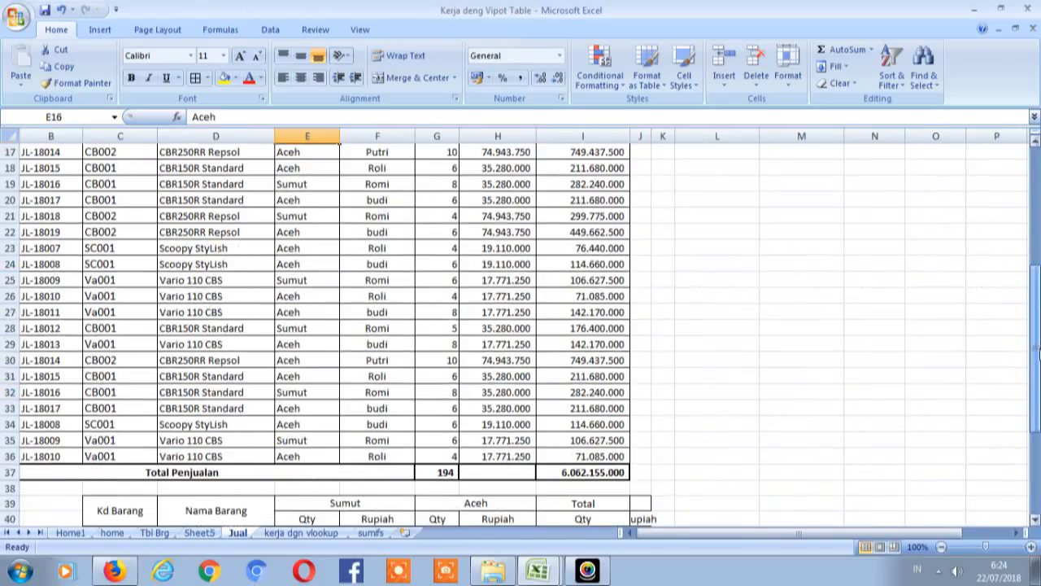
{"action": "left_click", "coordinate": [447, 472]}
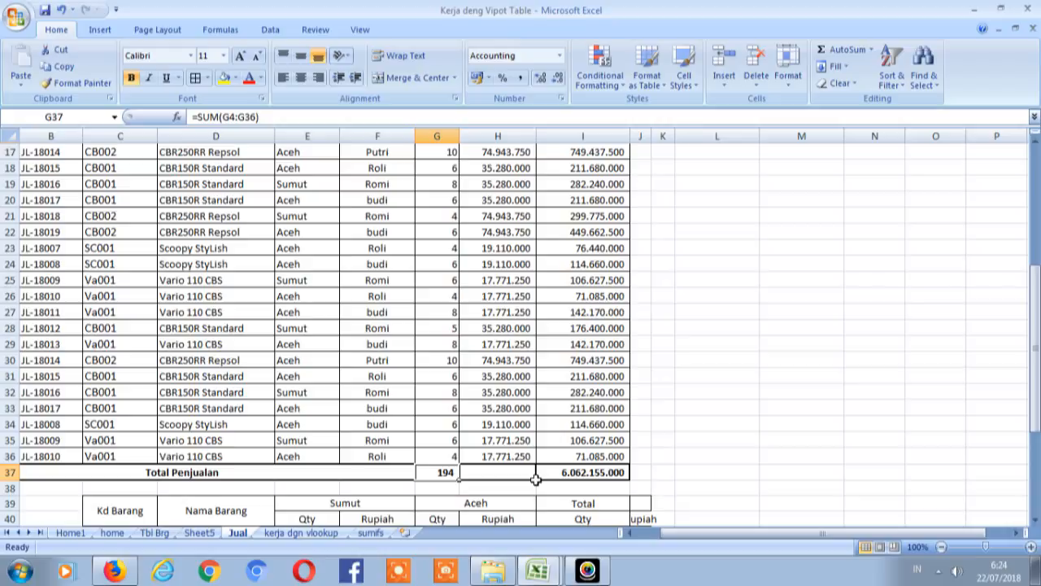
{"action": "left_click", "coordinate": [579, 473]}
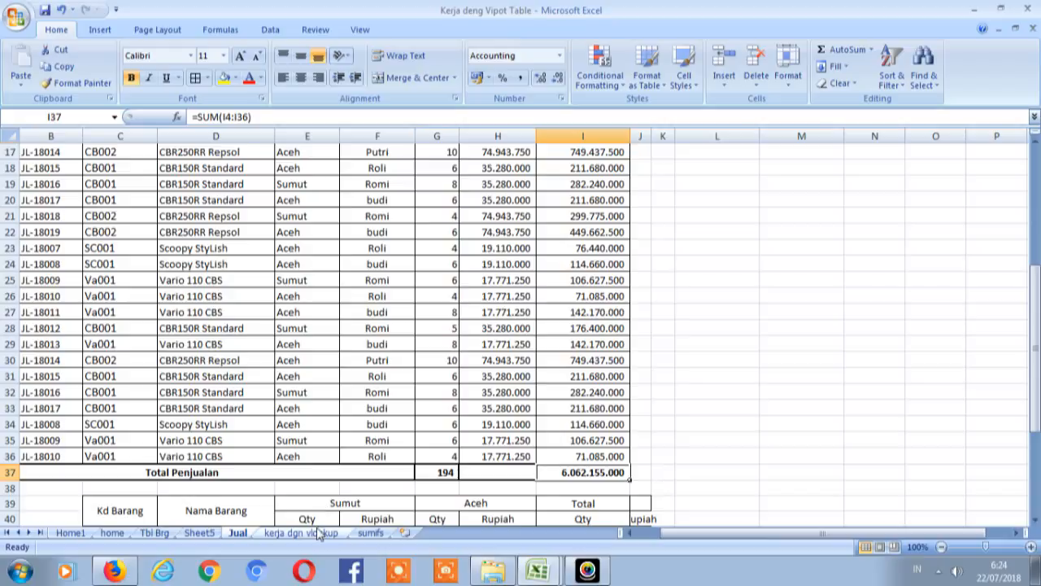
{"action": "left_click", "coordinate": [197, 532]}
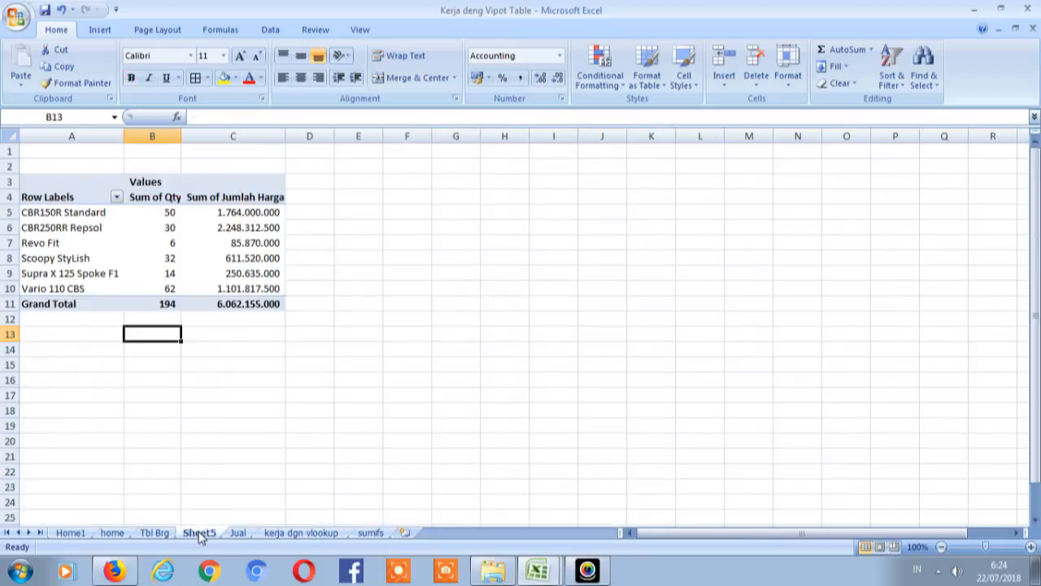
{"action": "left_click", "coordinate": [186, 318]}
{"action": "left_click", "coordinate": [188, 299]}
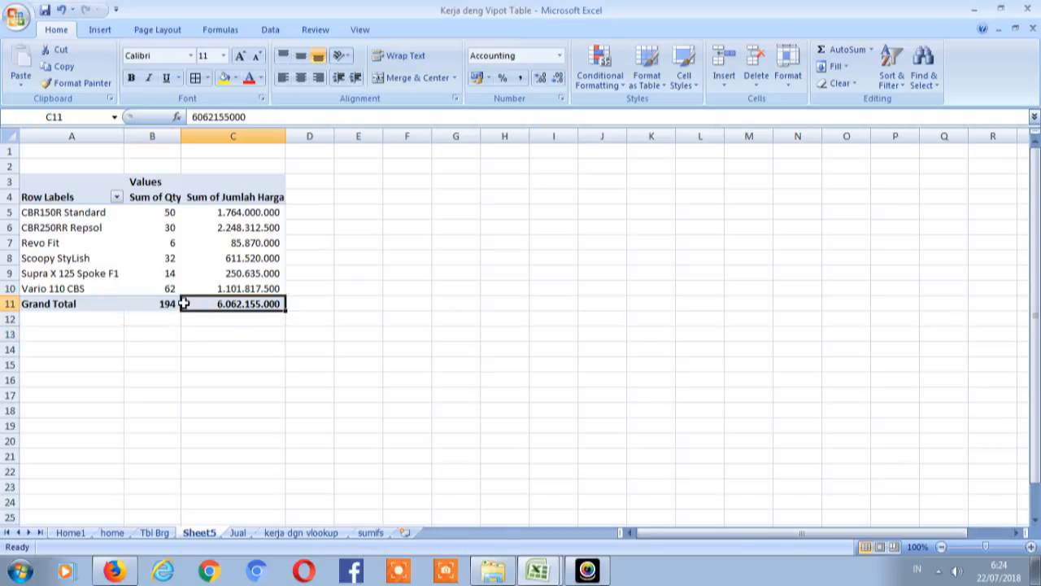
Step: Rename the PivotTable worksheet as 1
{"action": "key", "text": "Left"}
{"action": "key", "text": "Left"}
{"action": "key", "text": "Up"}
{"action": "key", "text": "Up"}
{"action": "key", "text": "Up"}
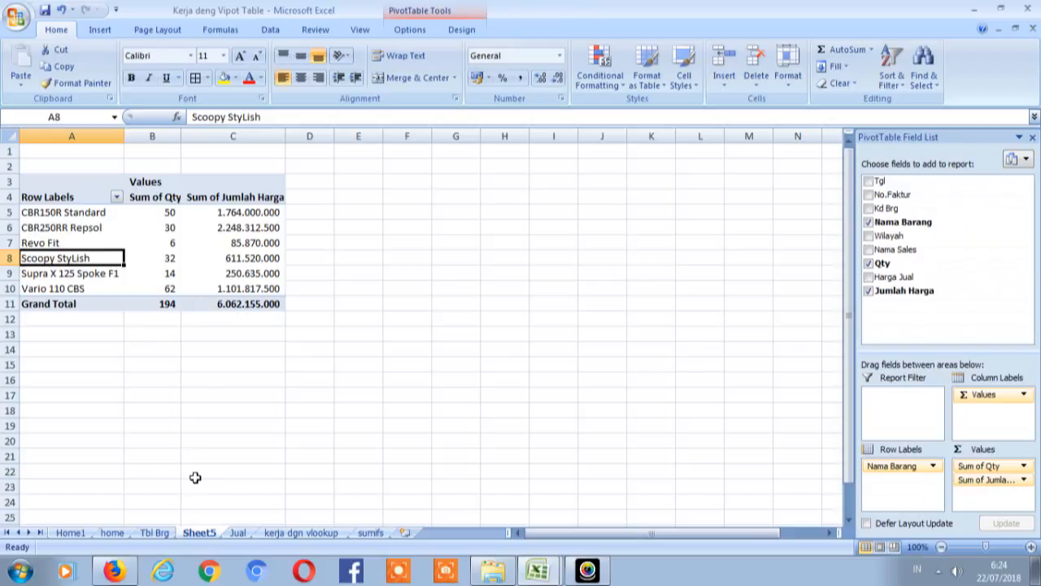
{"action": "double_click", "coordinate": [199, 533]}
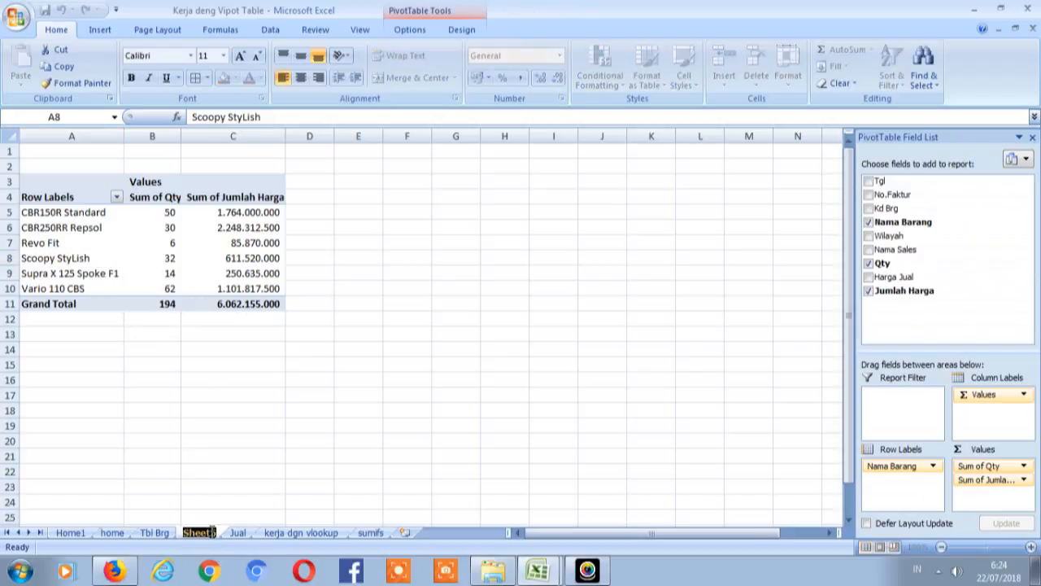
{"action": "type", "text": "1"}
{"action": "left_click", "coordinate": [207, 487]}
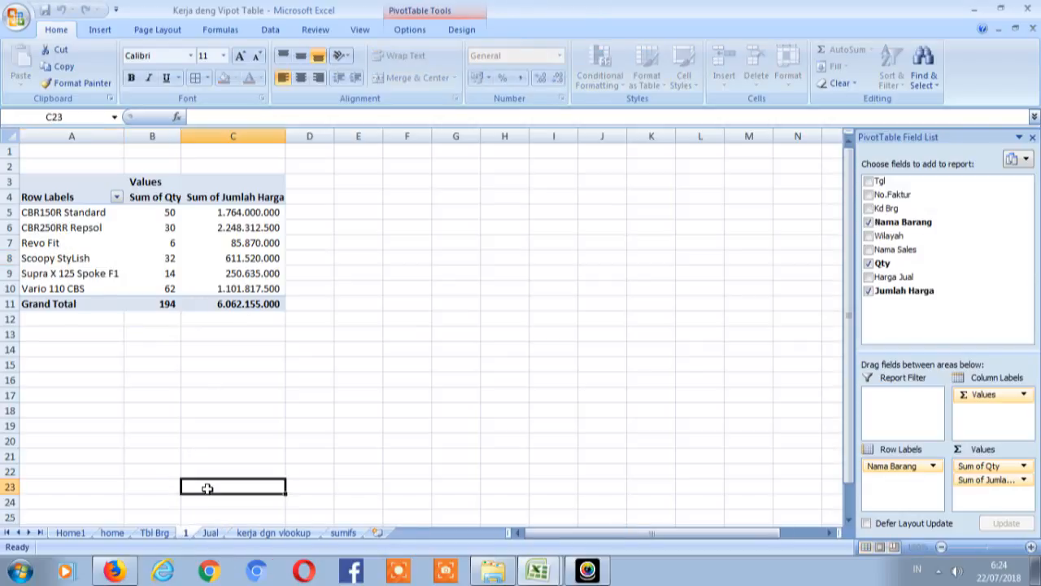
Step: Reread the second task on the Jual sheet and compare it with the per-product sums on sheet 1
{"action": "left_click", "coordinate": [209, 535]}
{"action": "left_click", "coordinate": [272, 248]}
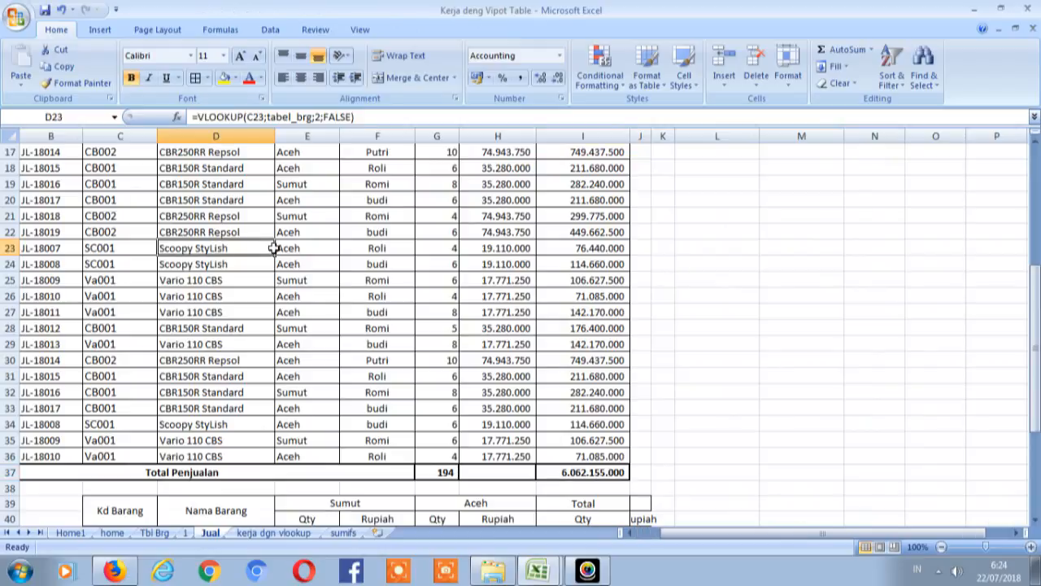
{"action": "scroll", "coordinate": [275, 249], "scroll_direction": "up", "scroll_amount": 5}
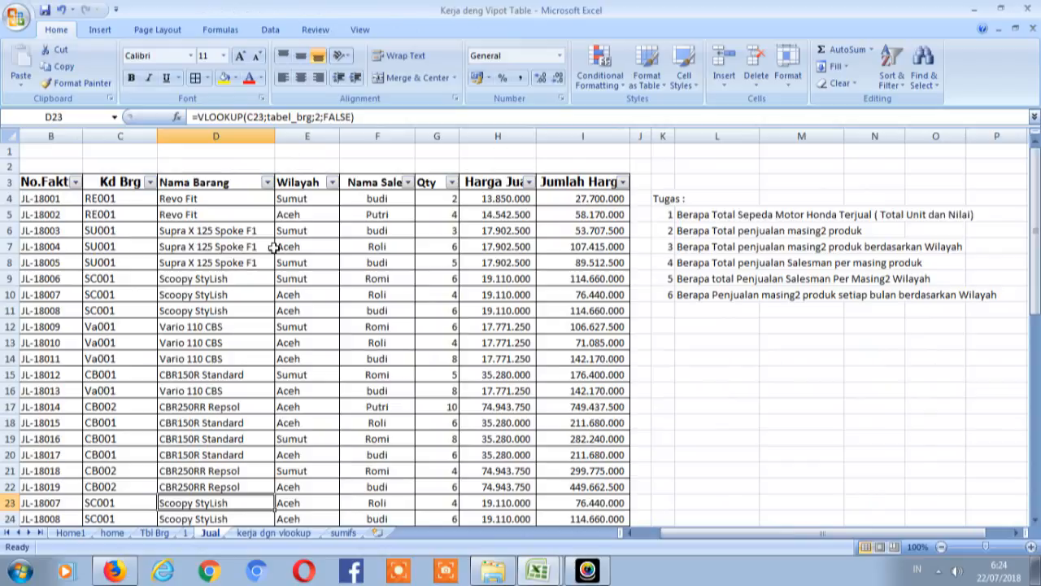
{"action": "left_click", "coordinate": [185, 534]}
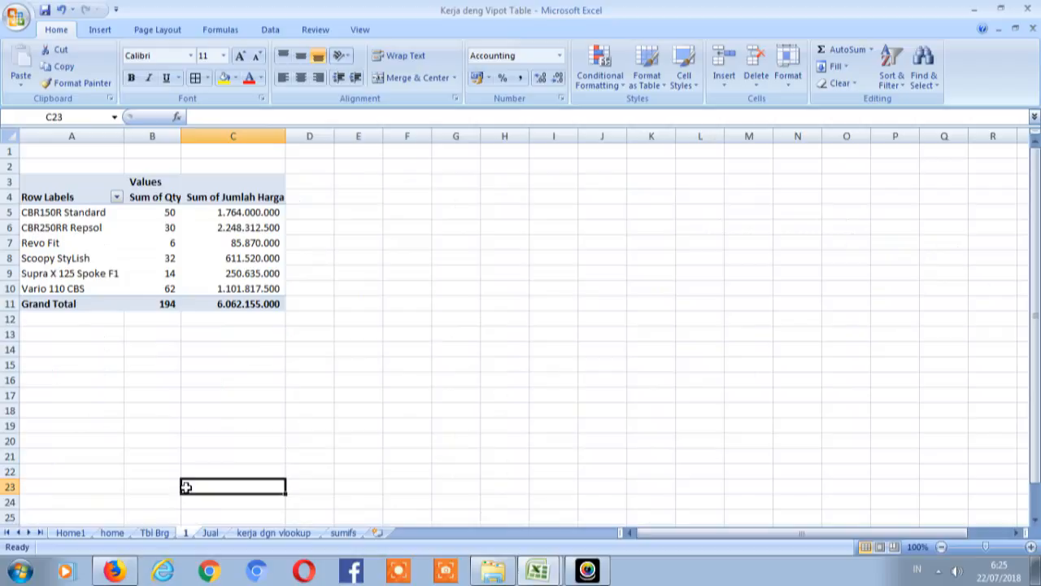
{"action": "left_click", "coordinate": [134, 211]}
{"action": "key", "text": "Left"}
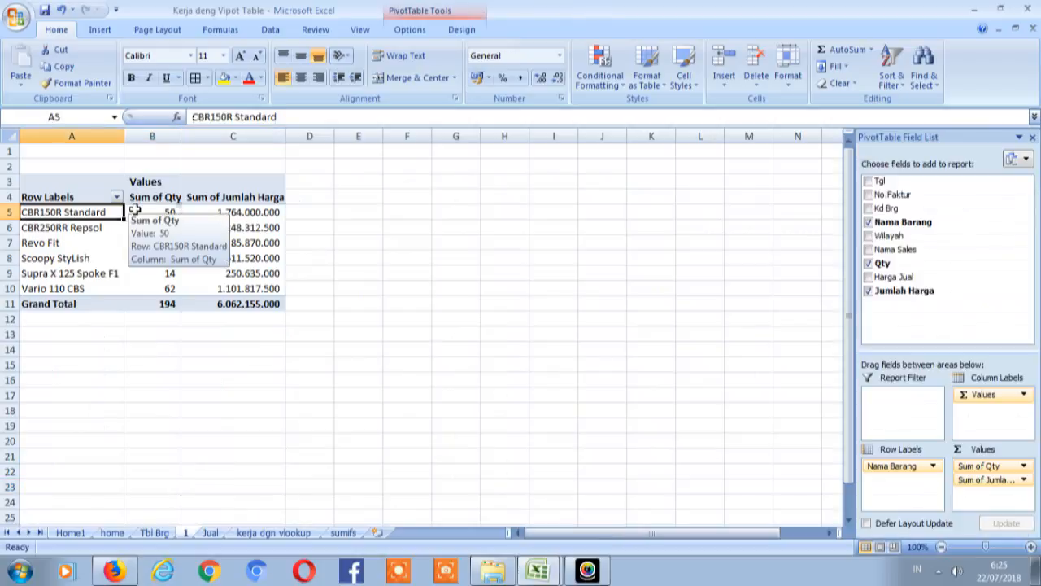
{"action": "key", "text": "Right"}
{"action": "key", "text": "Right"}
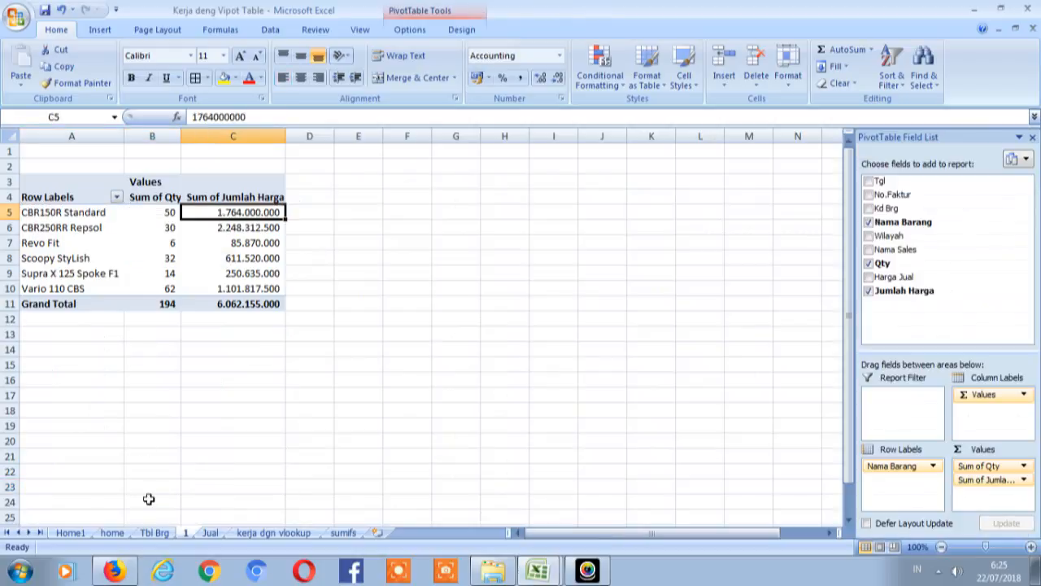
Step: Compare the product list on the Tbl Brg sheet with the products summarized in sheet 1's PivotTable
{"action": "left_click", "coordinate": [153, 533]}
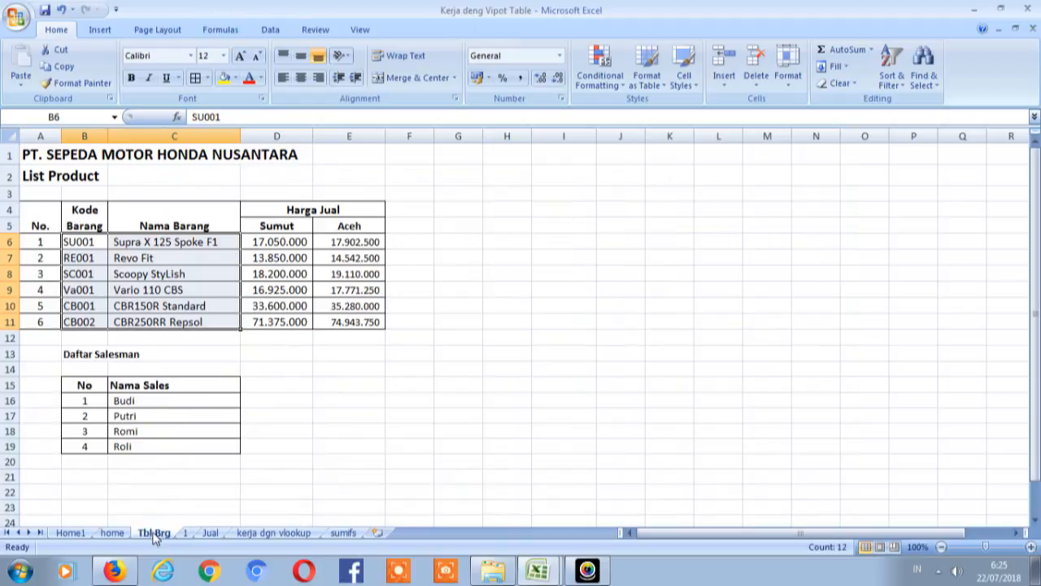
{"action": "left_click", "coordinate": [213, 534]}
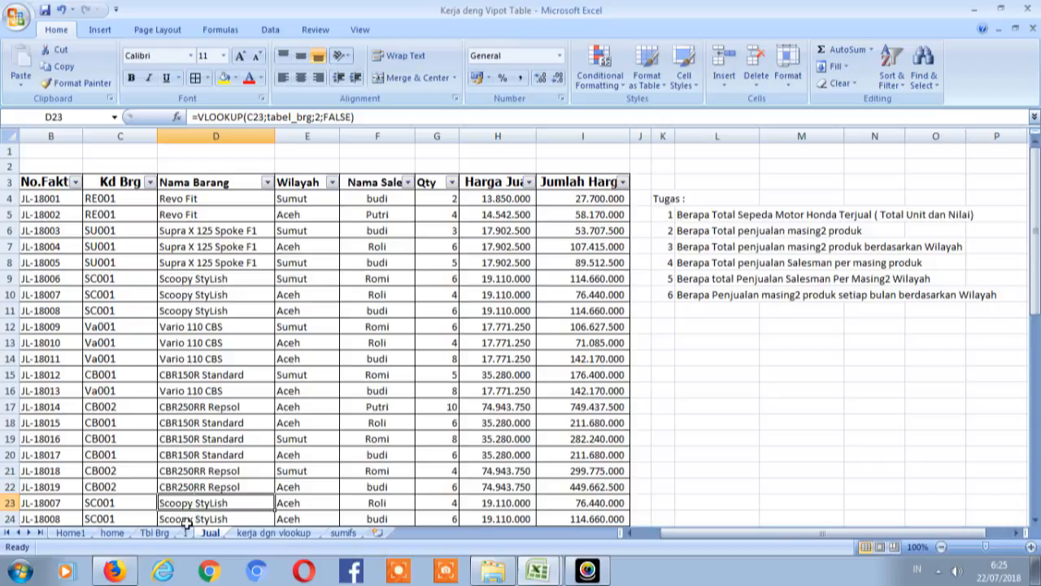
{"action": "left_click", "coordinate": [186, 533]}
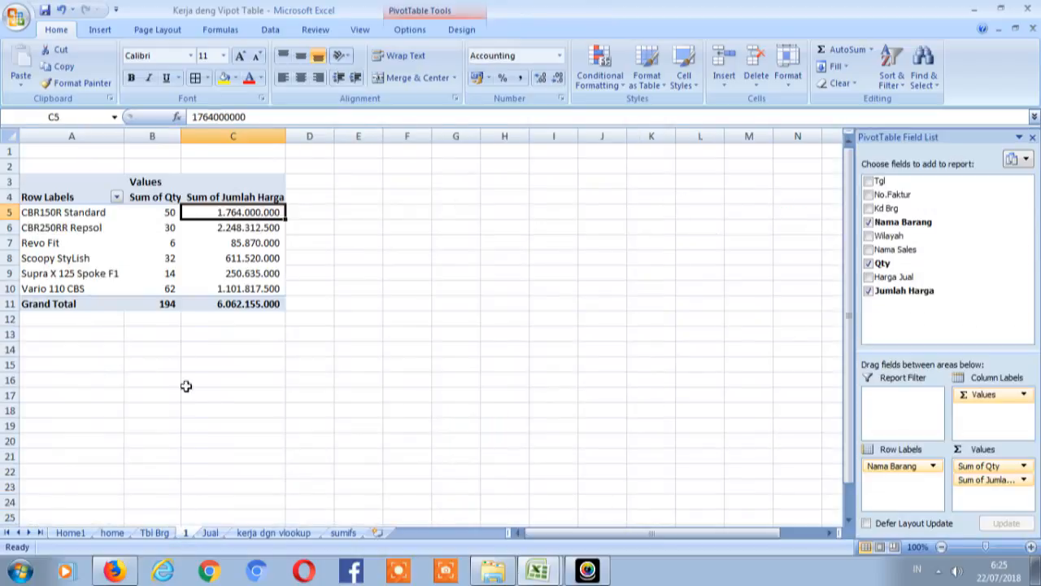
{"action": "left_click", "coordinate": [111, 245]}
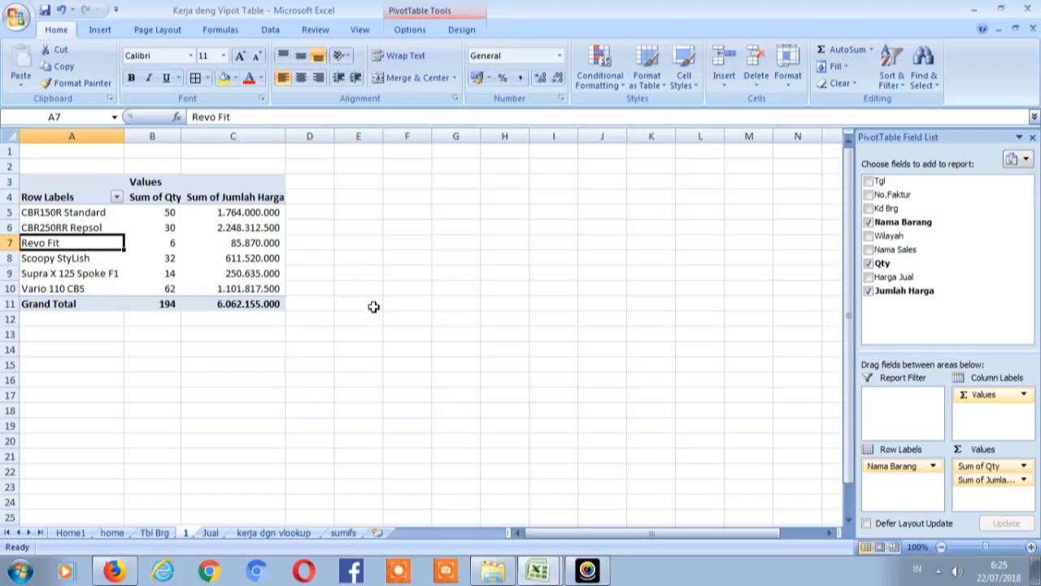
{"action": "left_click", "coordinate": [228, 212]}
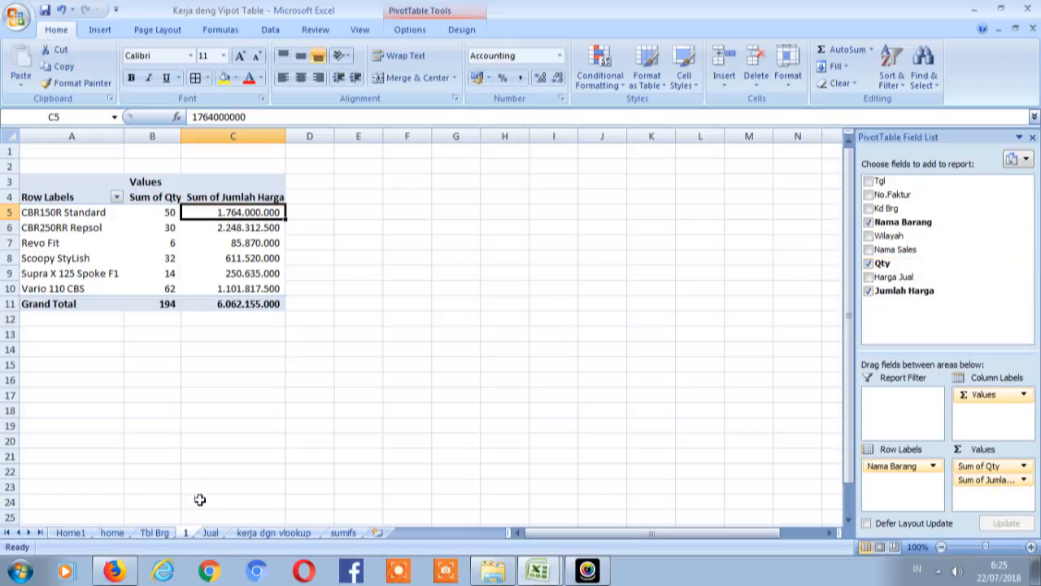
Step: Insert a PivotTable on a new worksheet from the Jual range A3:I36, leaving out the Total Penjualan row
{"action": "left_click", "coordinate": [210, 532]}
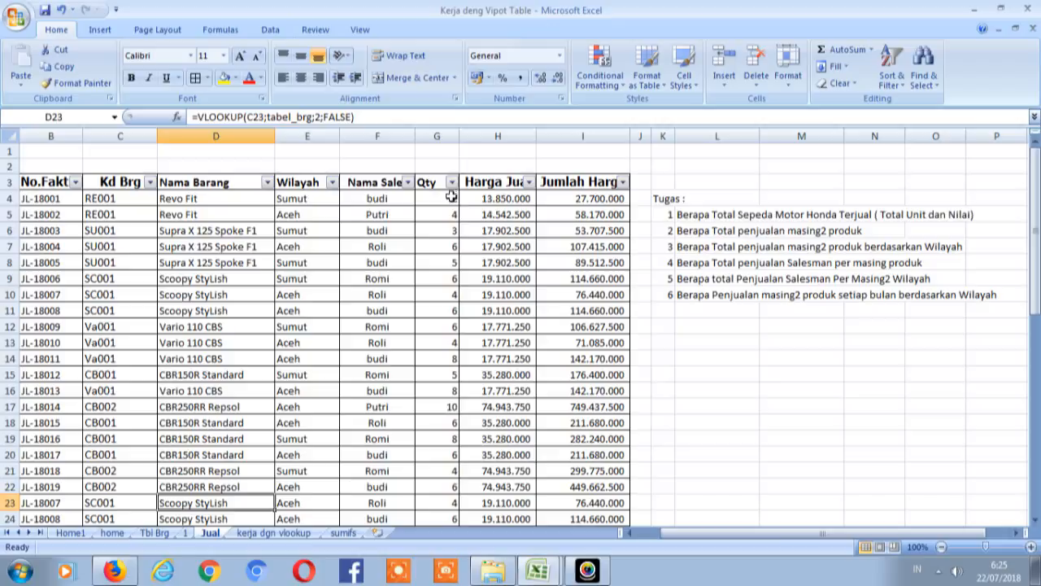
{"action": "left_click", "coordinate": [273, 30]}
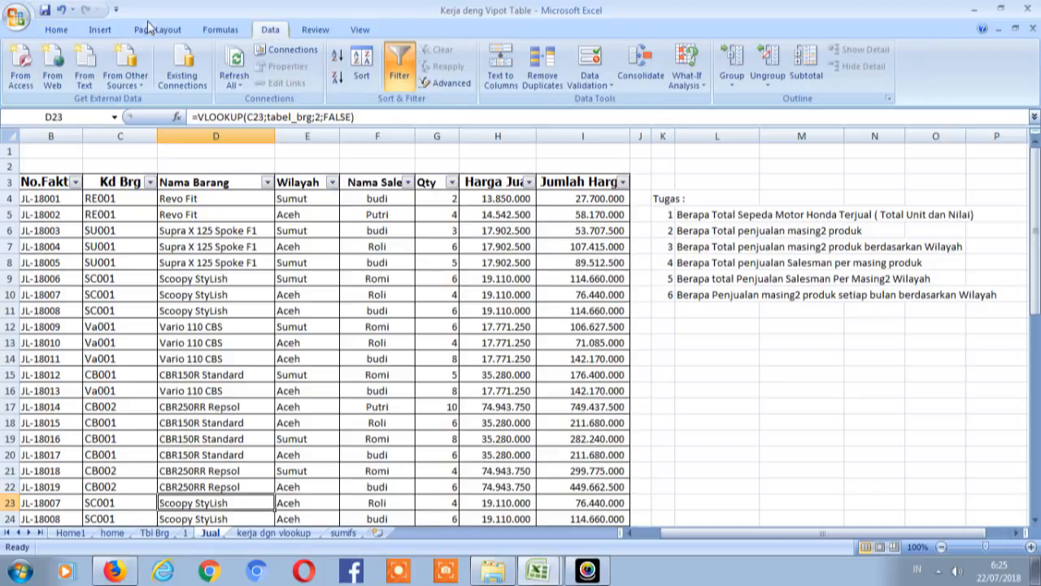
{"action": "left_click", "coordinate": [102, 30]}
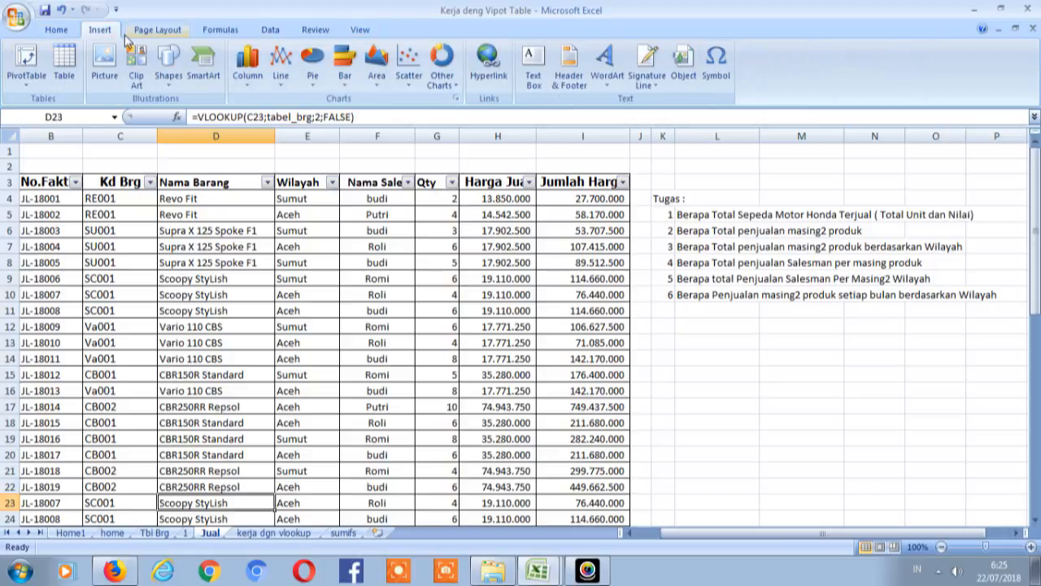
{"action": "left_click", "coordinate": [37, 63]}
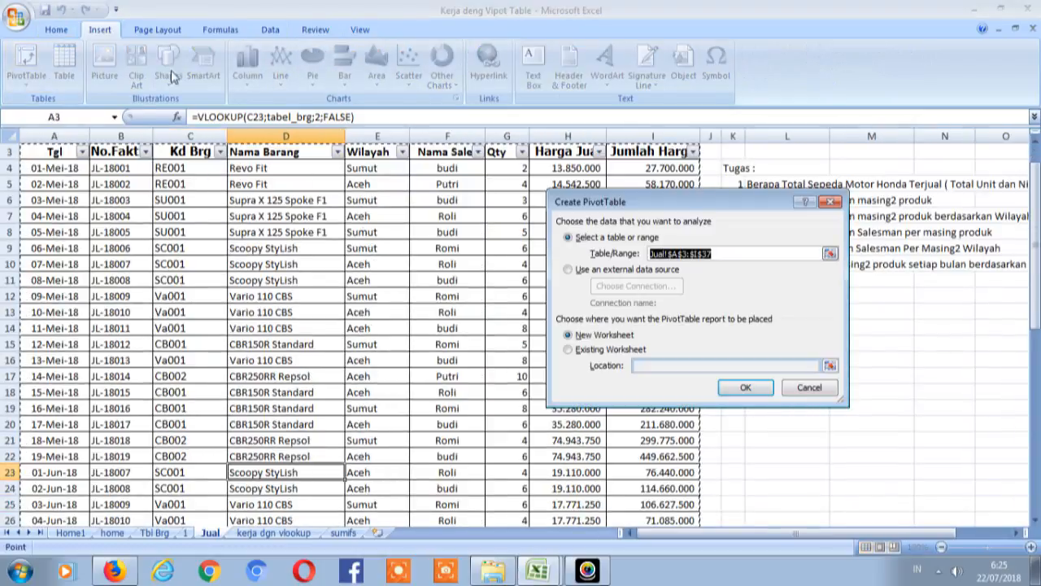
{"action": "left_click_drag", "start_coordinate": [53, 152], "coordinate": [680, 480]}
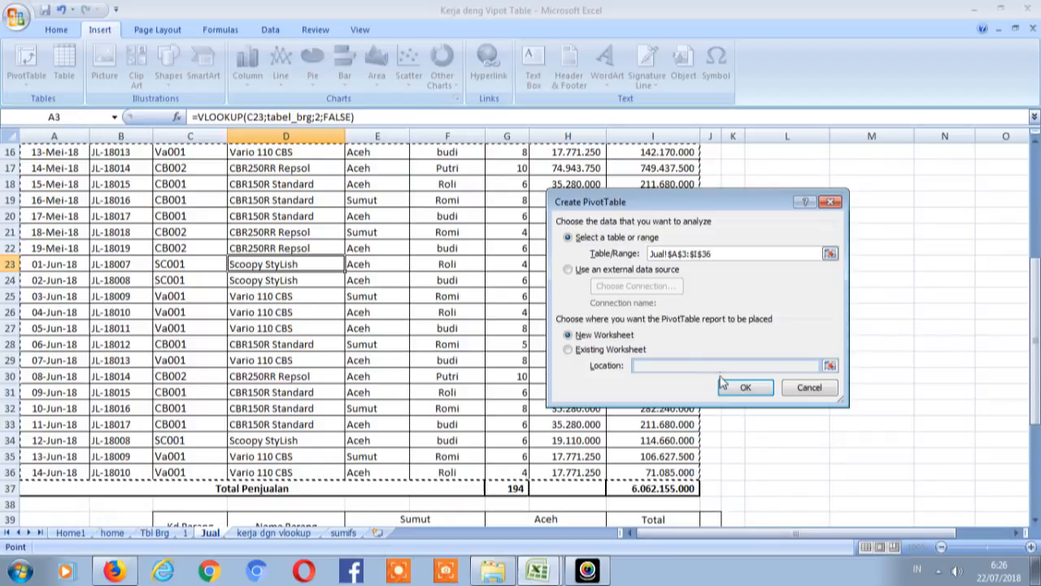
{"action": "left_click", "coordinate": [746, 388]}
{"action": "left_click", "coordinate": [433, 395]}
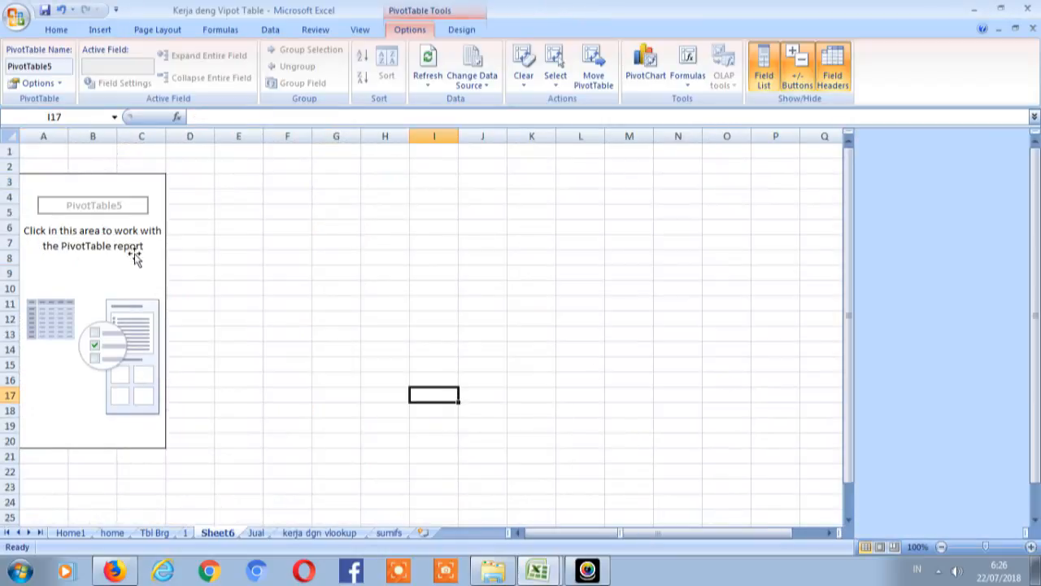
{"action": "left_click", "coordinate": [142, 244]}
Step: Return to the Jual sheet and reread the third task about total sales of each product by Wilayah
{"action": "left_click", "coordinate": [154, 532]}
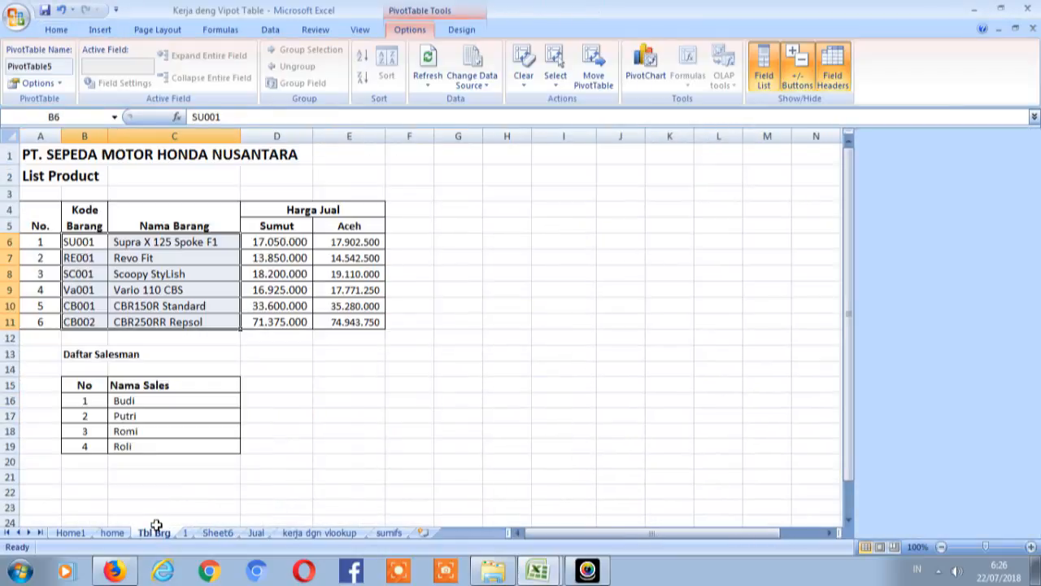
{"action": "left_click", "coordinate": [255, 532]}
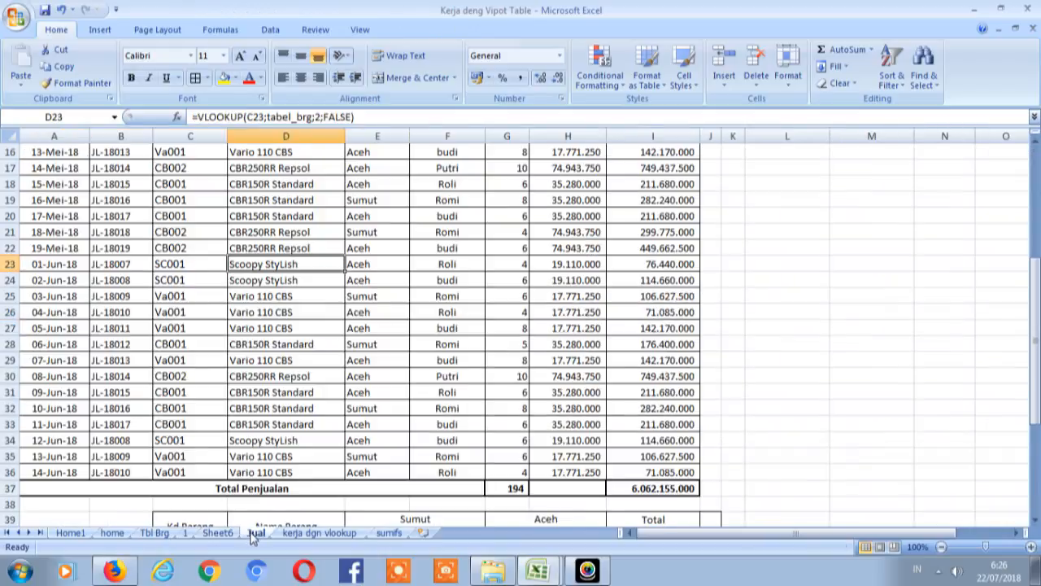
{"action": "left_click", "coordinate": [368, 326]}
{"action": "key", "text": "ctrl+Up"}
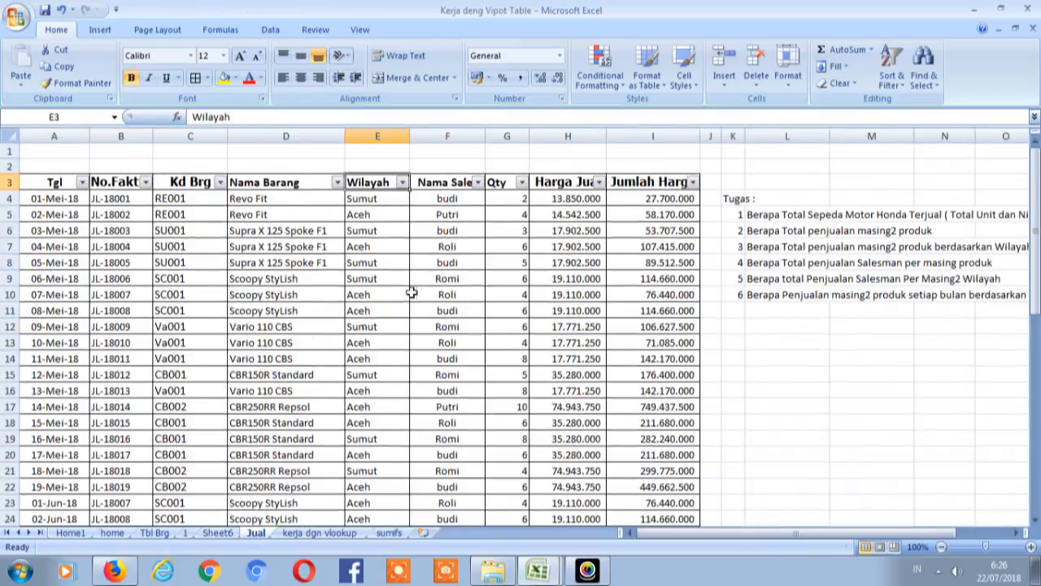
{"action": "left_click", "coordinate": [769, 246]}
{"action": "key", "text": "Right"}
{"action": "key", "text": "Right"}
{"action": "key", "text": "Right"}
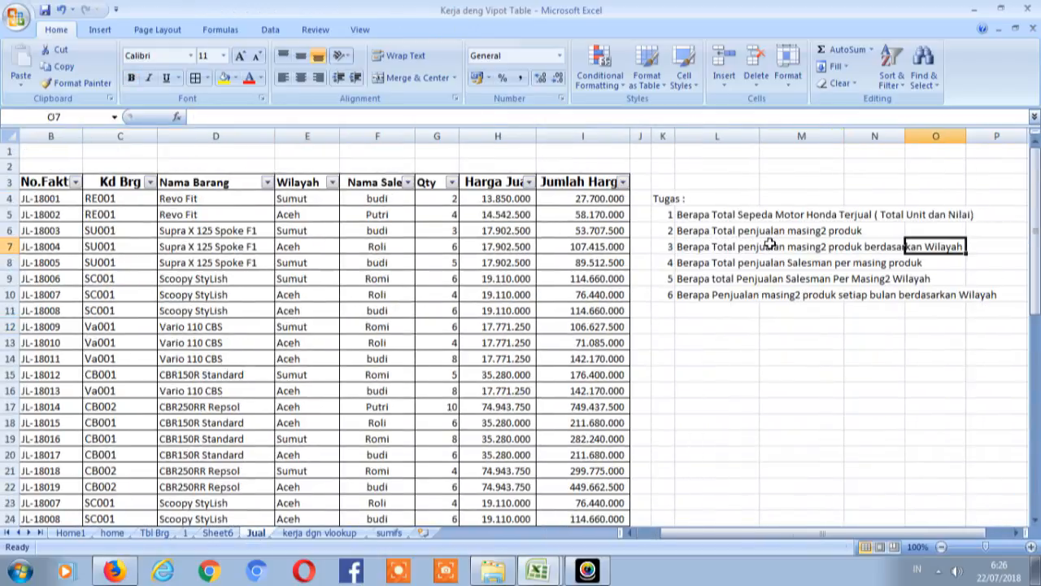
Step: Return from the third task on the Jual sheet to Sheet6 and select a cell inside the empty PivotTable area
{"action": "key", "text": "Left"}
{"action": "key", "text": "Left"}
{"action": "key", "text": "Left"}
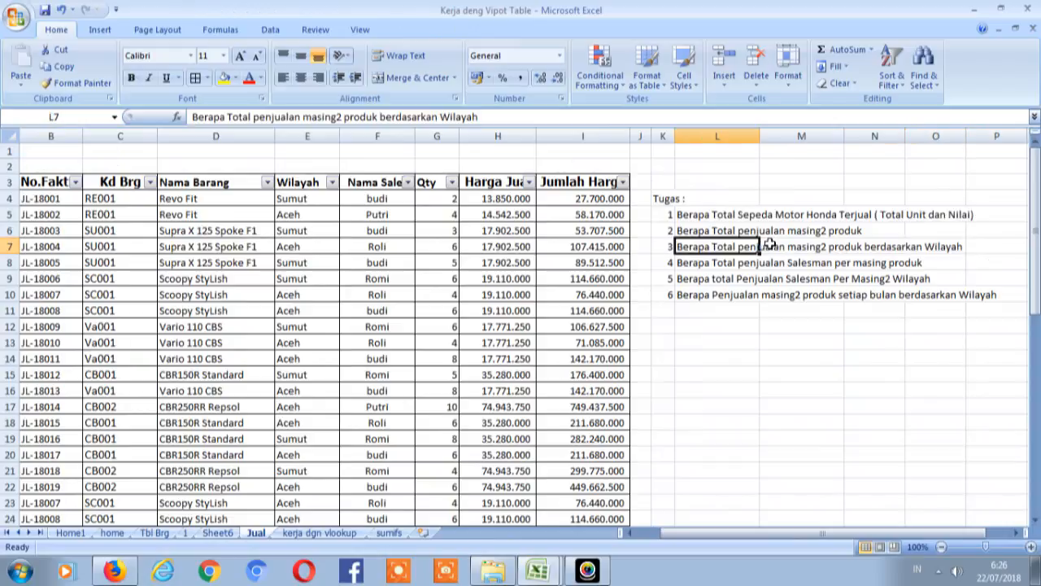
{"action": "left_click", "coordinate": [210, 532]}
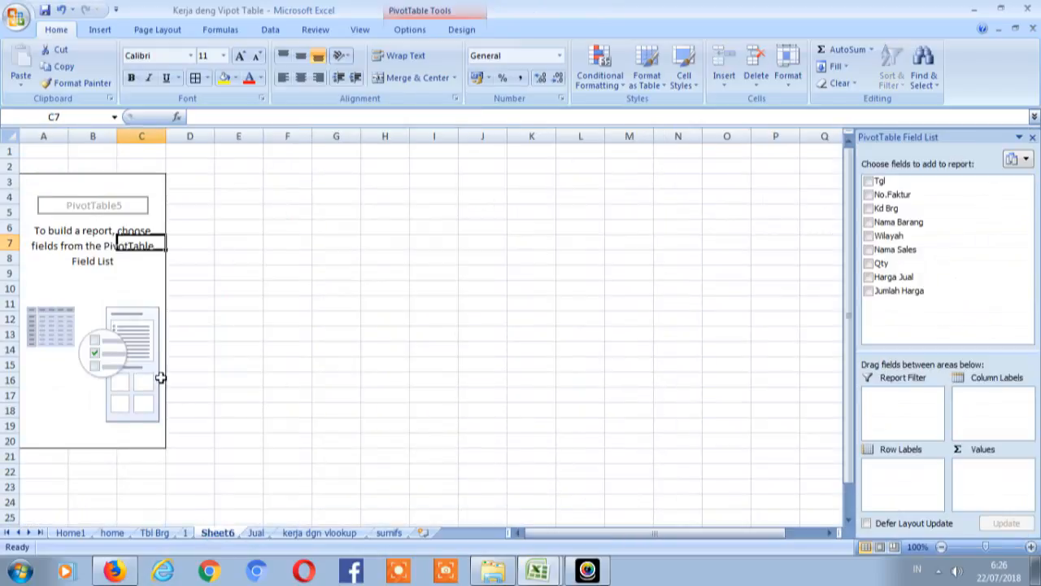
{"action": "left_click", "coordinate": [103, 197]}
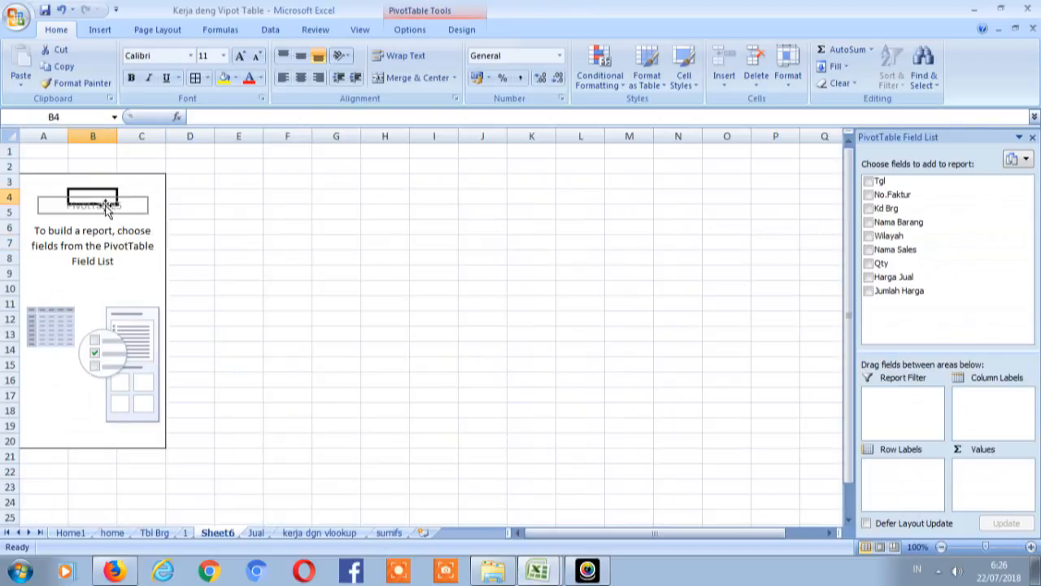
{"action": "left_click", "coordinate": [577, 210]}
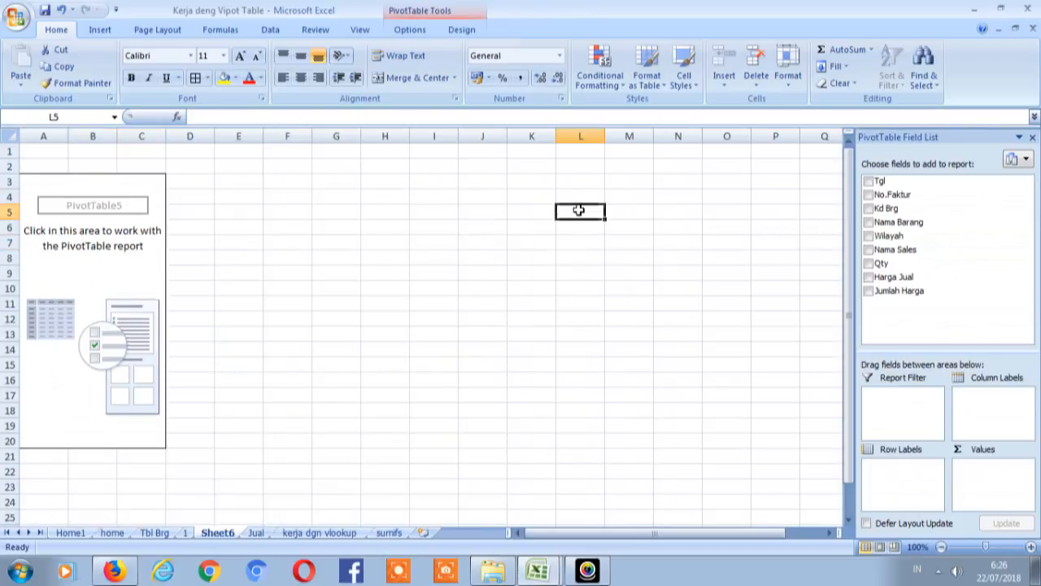
{"action": "left_click", "coordinate": [86, 334]}
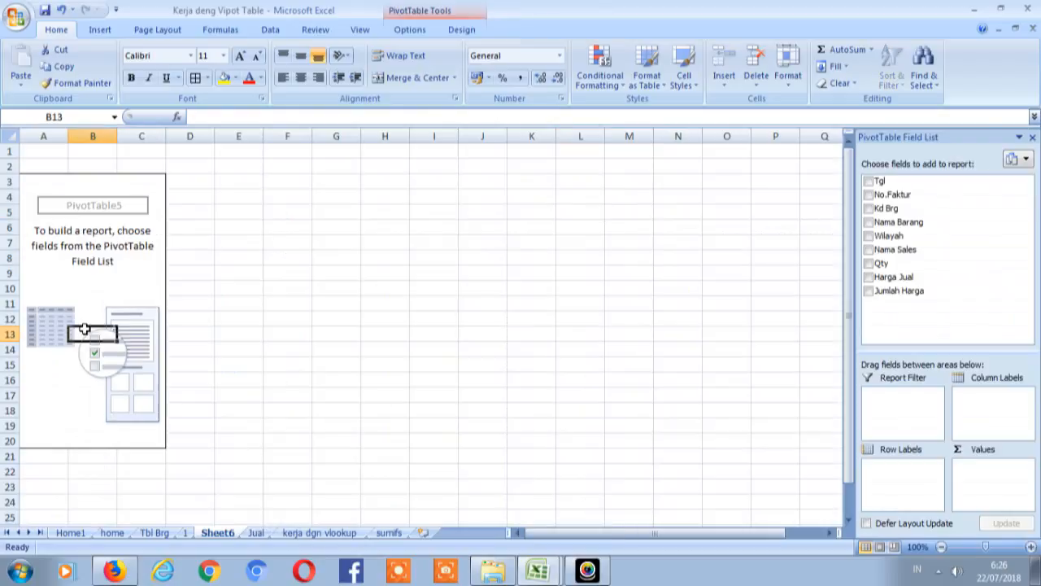
{"action": "left_click", "coordinate": [77, 283]}
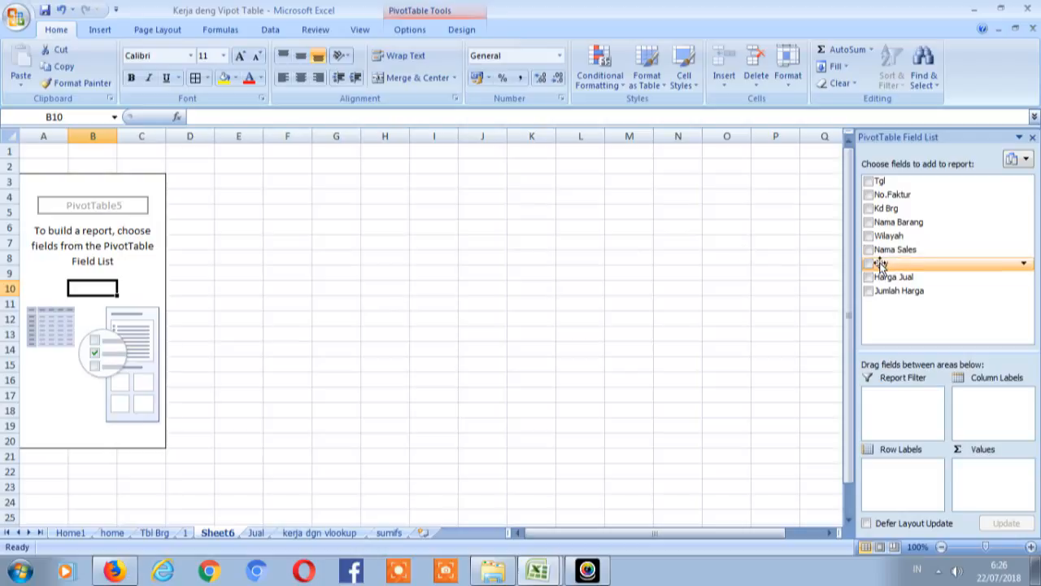
Step: Build the PivotTable with Nama Barang and Wilayah as row labels and Qty, Harga Jual and Jumlah Harga as summed values
{"action": "left_click", "coordinate": [869, 223]}
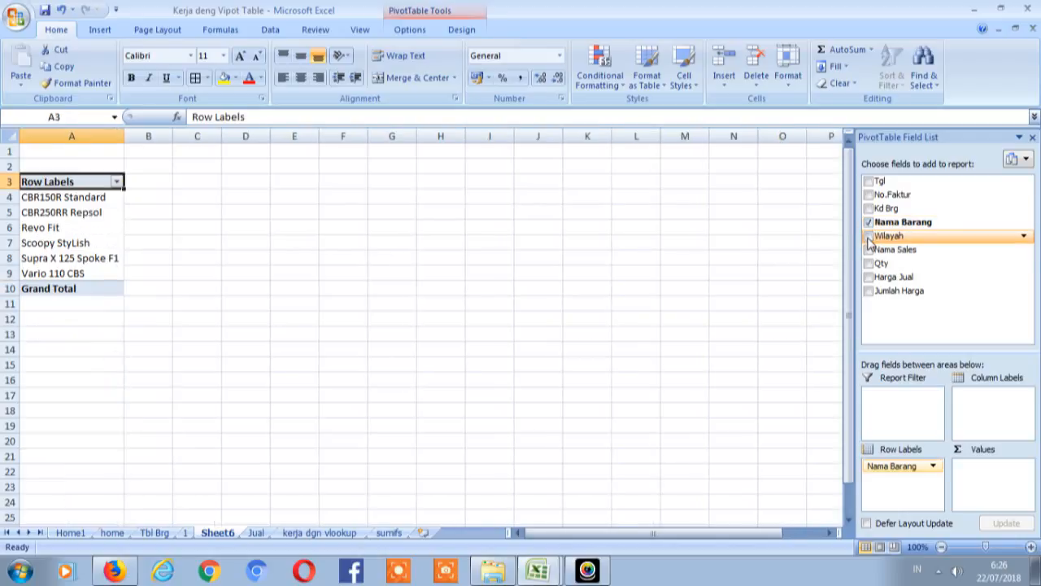
{"action": "left_click", "coordinate": [869, 236]}
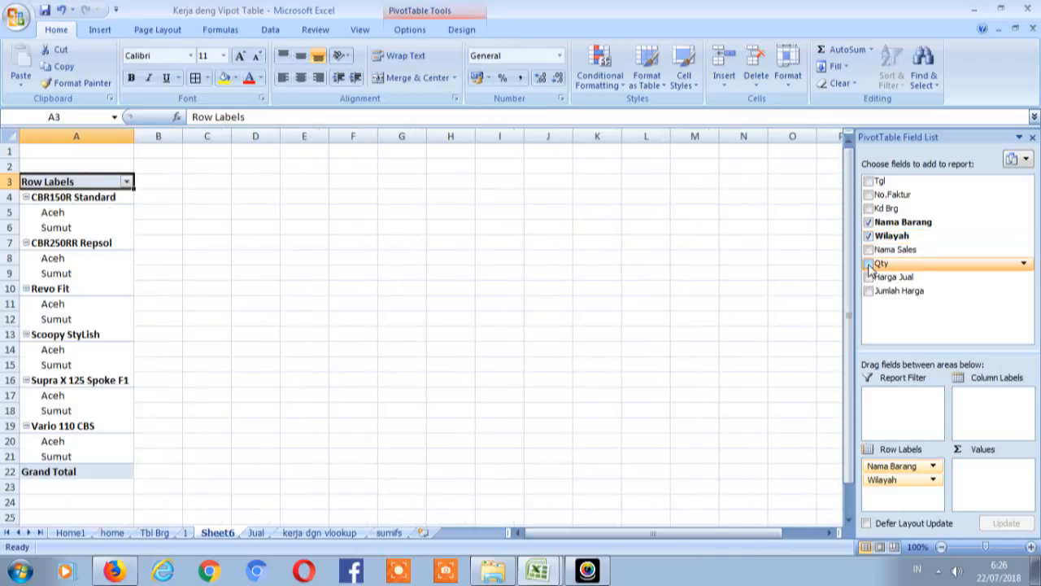
{"action": "left_click", "coordinate": [869, 263]}
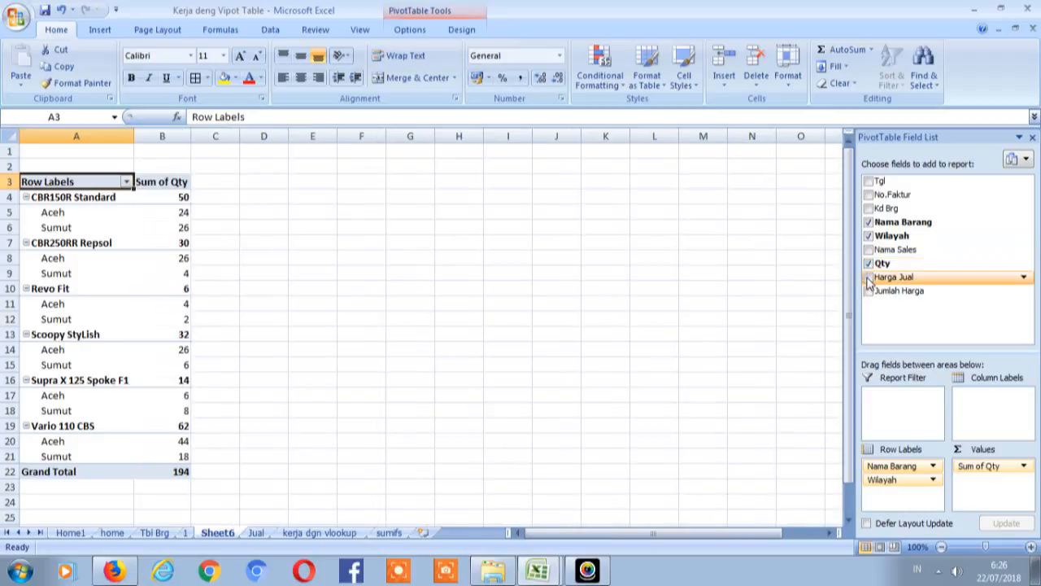
{"action": "left_click", "coordinate": [869, 278]}
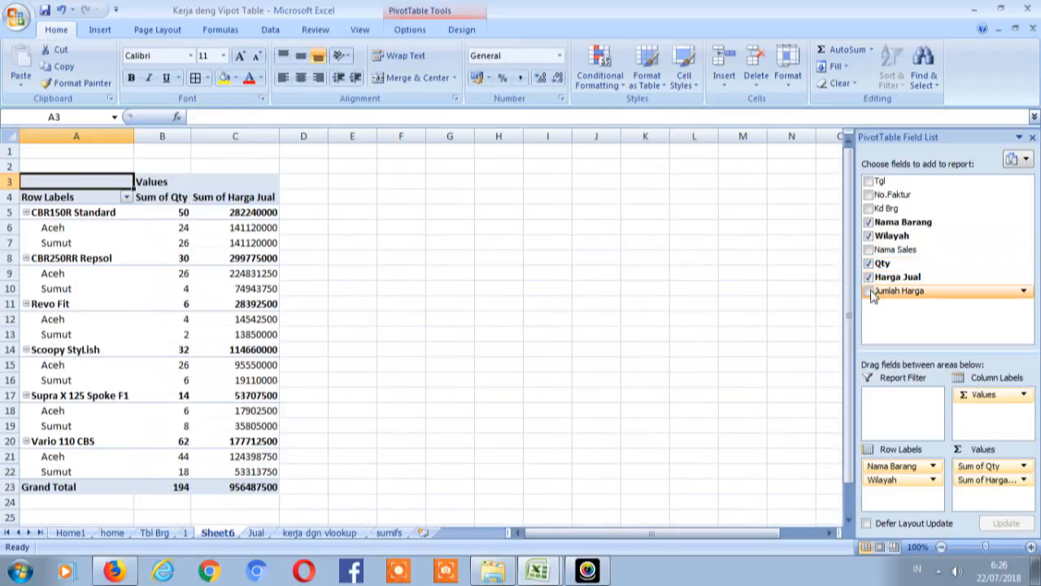
{"action": "left_click", "coordinate": [869, 292]}
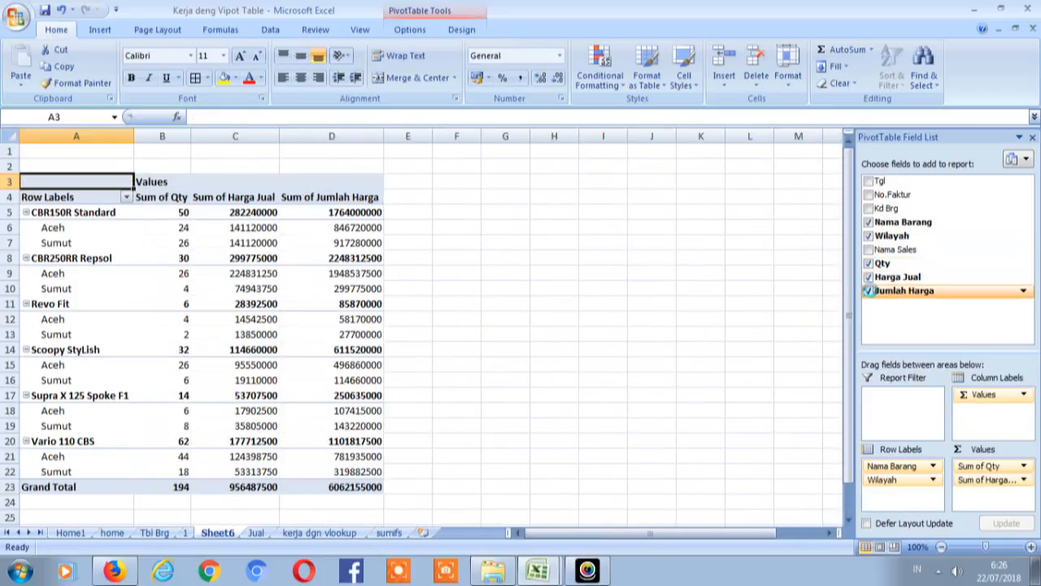
Step: Apply the comma number format to the Sum of Harga Jual and Sum of Jumlah Harga columns
{"action": "left_click", "coordinate": [604, 228]}
{"action": "left_click_drag", "start_coordinate": [235, 136], "coordinate": [332, 136]}
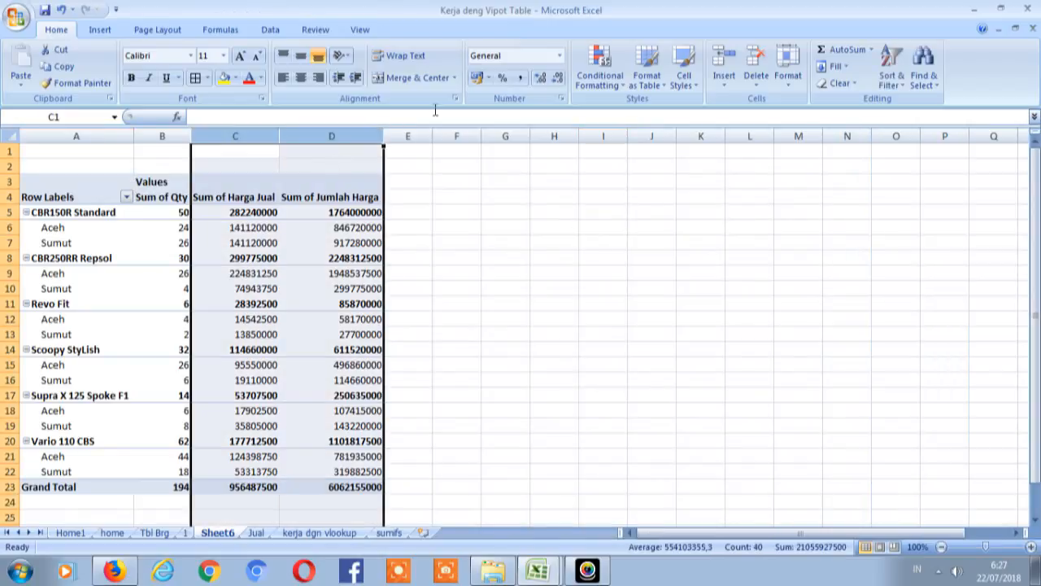
{"action": "left_click", "coordinate": [520, 78]}
{"action": "left_click", "coordinate": [542, 232]}
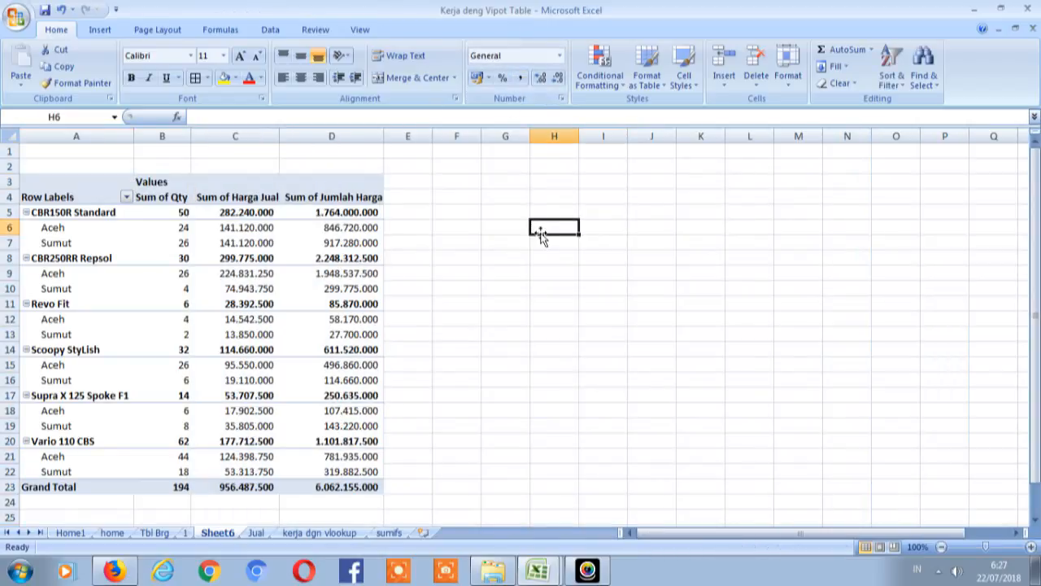
Step: Examine the CBR150R Standard quantity total and its breakdown by Aceh and Sumut in the PivotTable
{"action": "key", "text": "Left"}
{"action": "key", "text": "Left"}
{"action": "key", "text": "Left"}
{"action": "key", "text": "Left"}
{"action": "key", "text": "Left"}
{"action": "key", "text": "Left"}
{"action": "key", "text": "Left"}
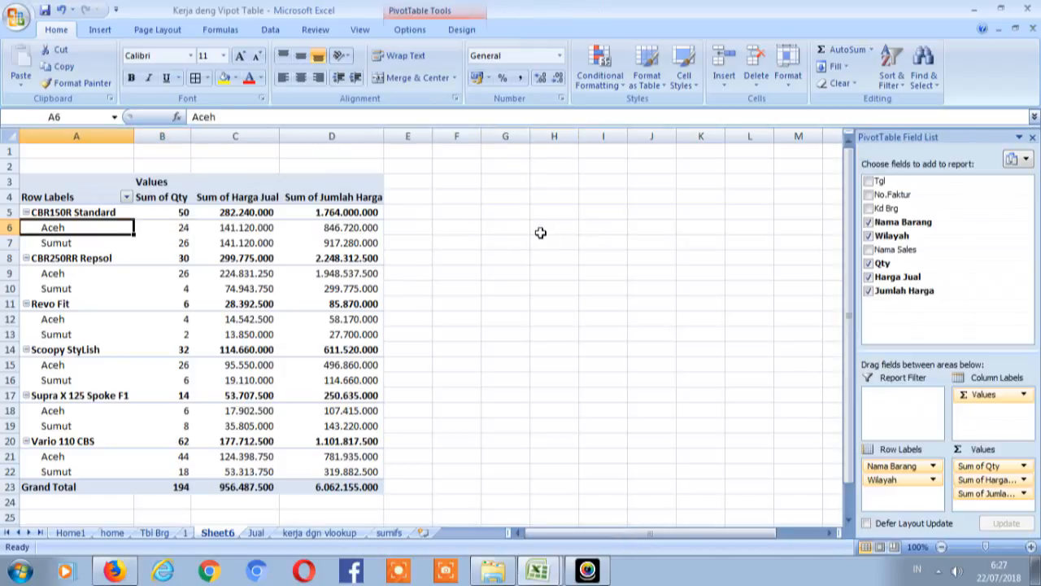
{"action": "key", "text": "Up"}
{"action": "key", "text": "Down"}
{"action": "key", "text": "Up"}
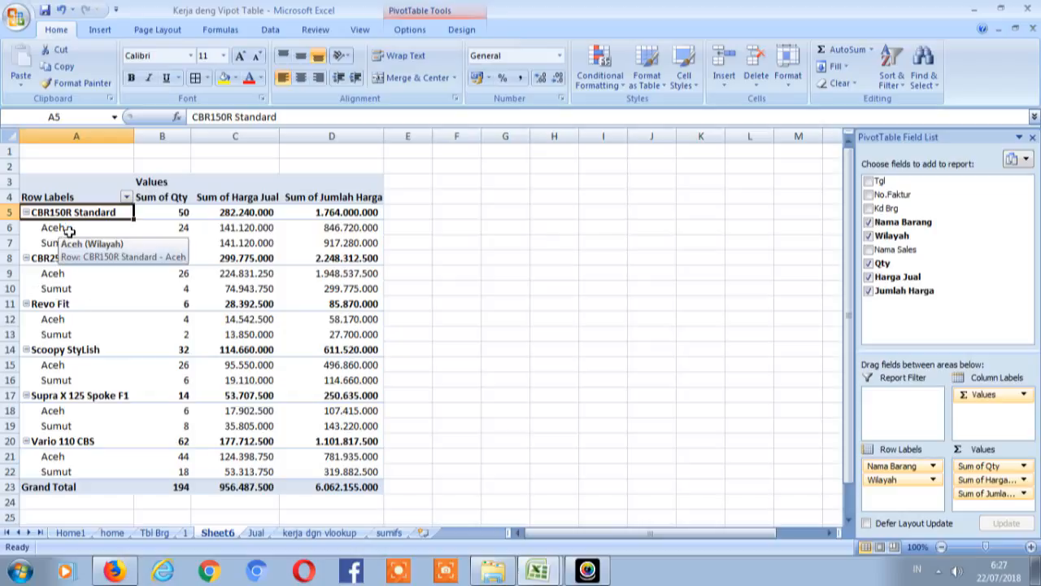
{"action": "left_click", "coordinate": [168, 216]}
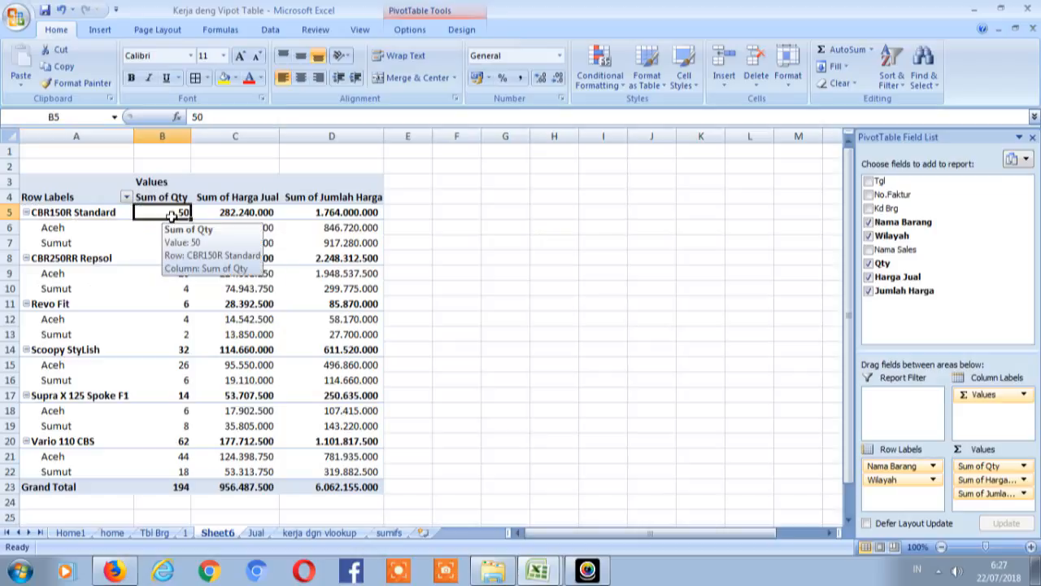
{"action": "left_click", "coordinate": [70, 228]}
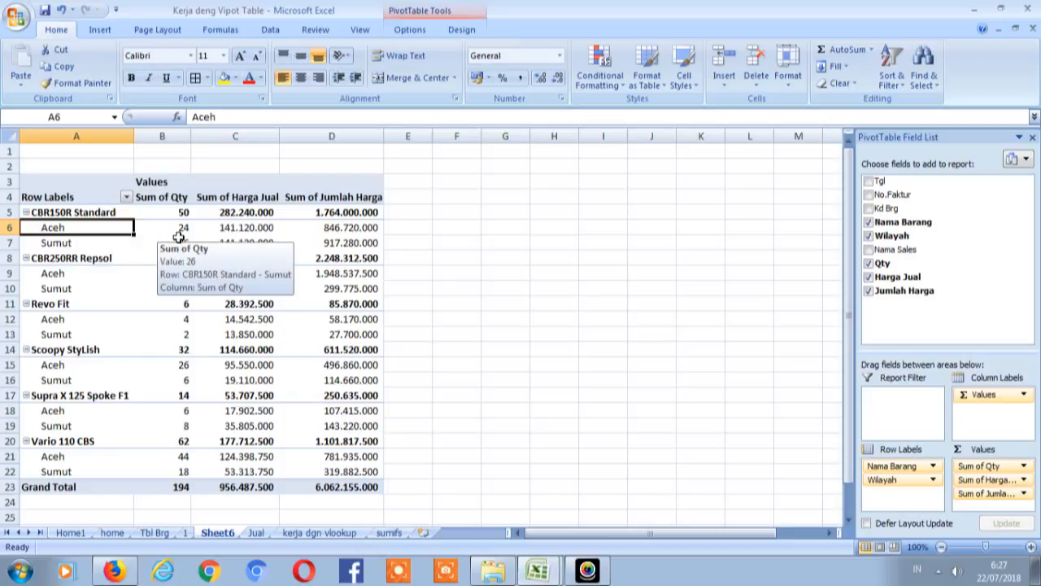
{"action": "left_click", "coordinate": [71, 255]}
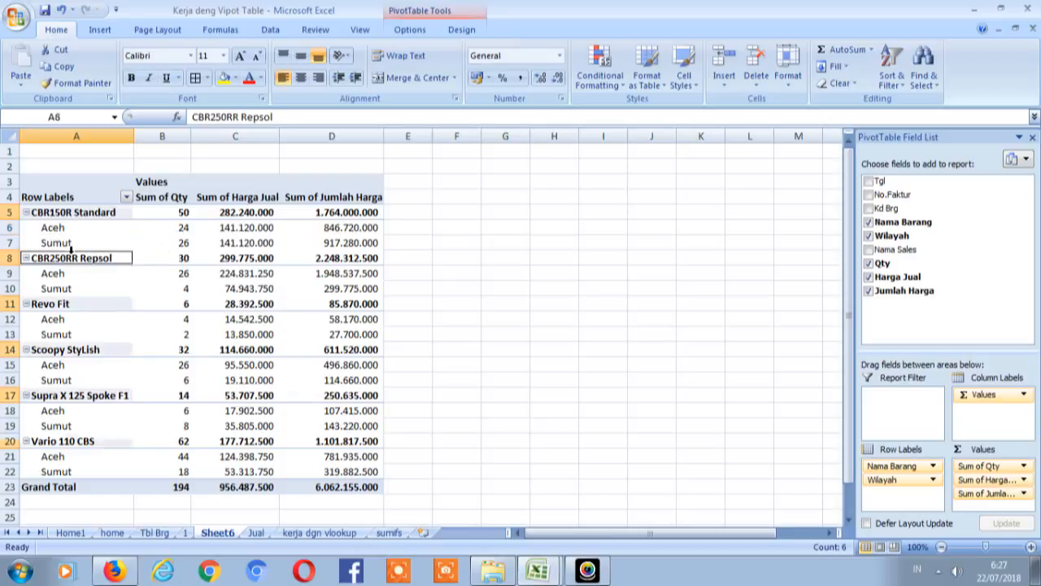
{"action": "left_click", "coordinate": [178, 240]}
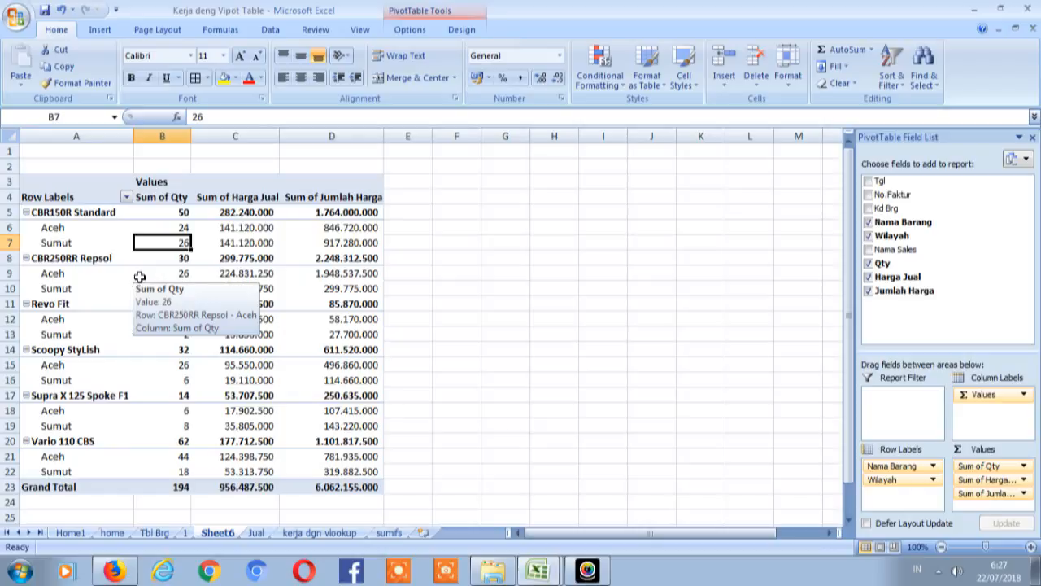
Step: Examine the Sum of Qty figures by Wilayah from CBR250RR Repsol down to Vario 110 CBS
{"action": "left_click_drag", "start_coordinate": [177, 273], "coordinate": [177, 260]}
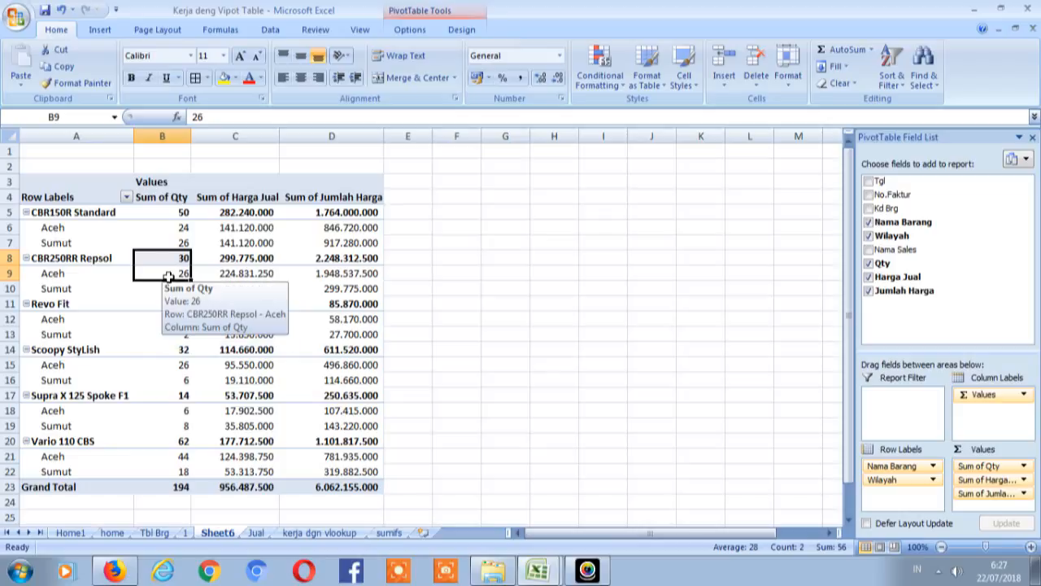
{"action": "left_click", "coordinate": [167, 275]}
{"action": "key", "text": "Down"}
{"action": "key", "text": "Down"}
{"action": "key", "text": "Down"}
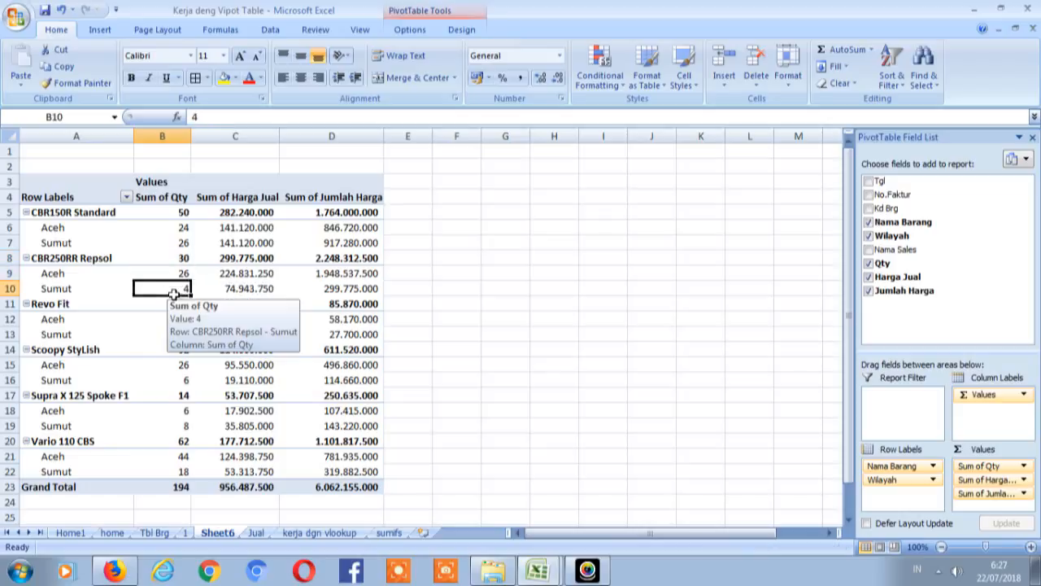
{"action": "key", "text": "Down"}
{"action": "key", "text": "Down"}
{"action": "key", "text": "Down"}
{"action": "key", "text": "Down"}
{"action": "key", "text": "Down"}
{"action": "key", "text": "Down"}
{"action": "key", "text": "Down"}
{"action": "key", "text": "Down"}
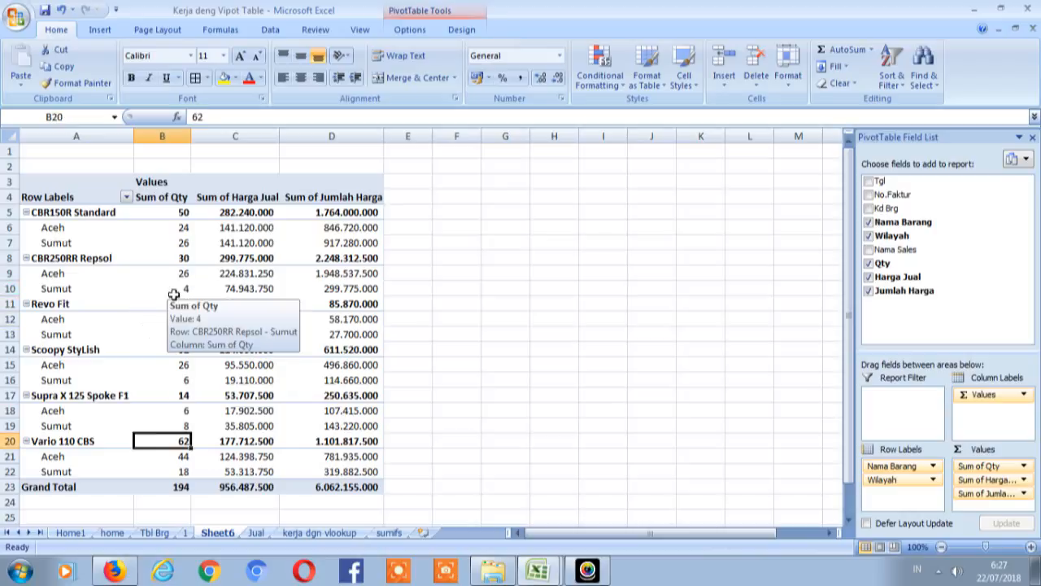
Step: Look over the Home1 sheet and sheet 1, and read the fourth Tugas item on Jual about salesman totals per product
{"action": "left_click", "coordinate": [69, 533]}
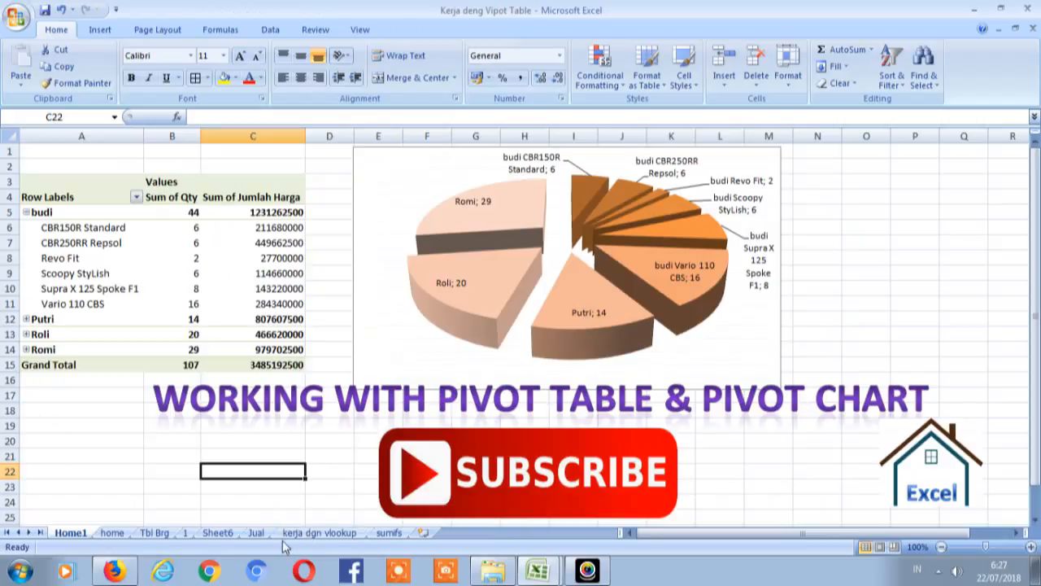
{"action": "left_click", "coordinate": [186, 533]}
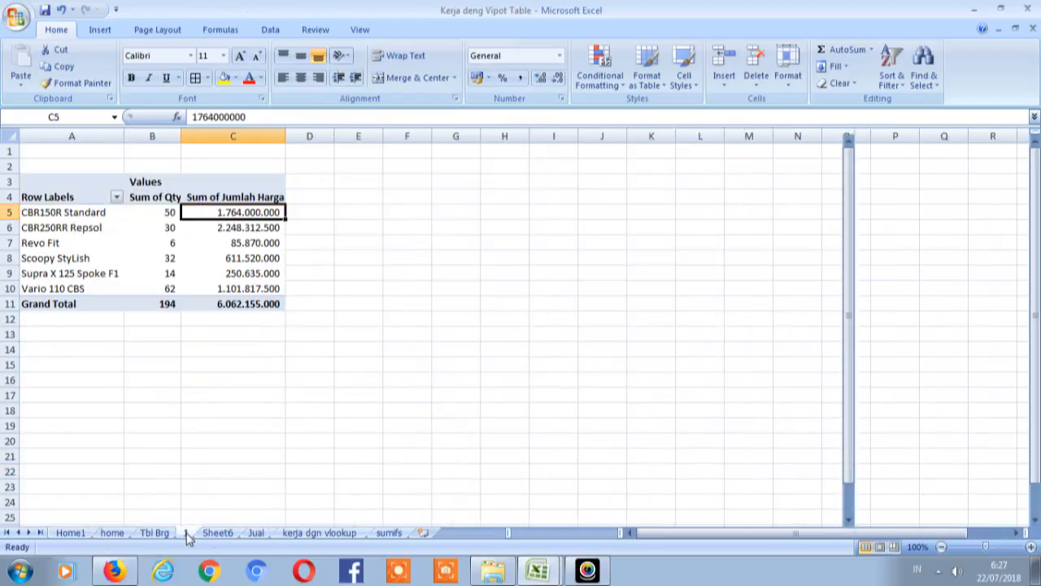
{"action": "left_click", "coordinate": [256, 533]}
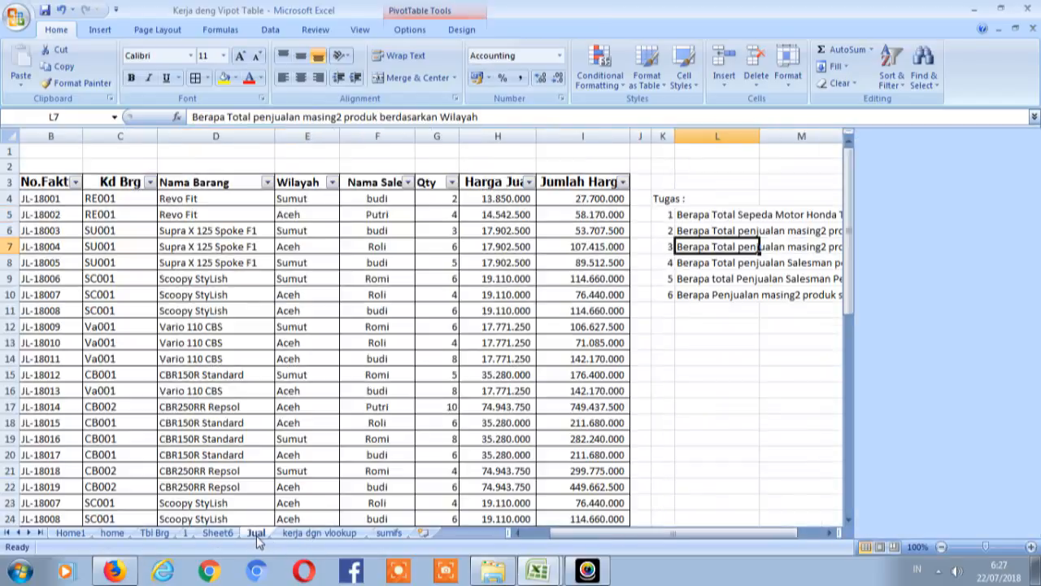
{"action": "left_click", "coordinate": [664, 261]}
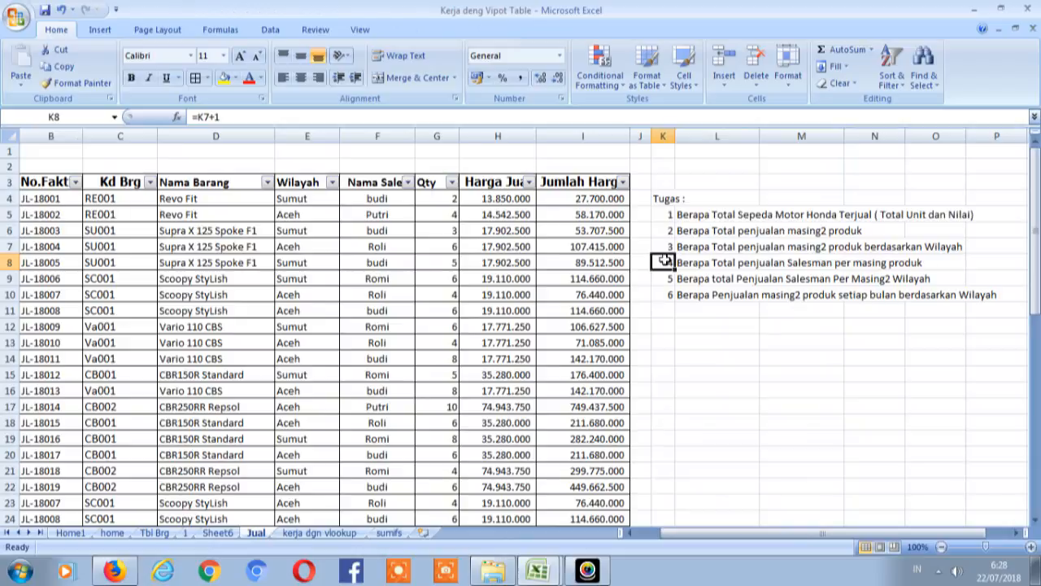
{"action": "key", "text": "Right"}
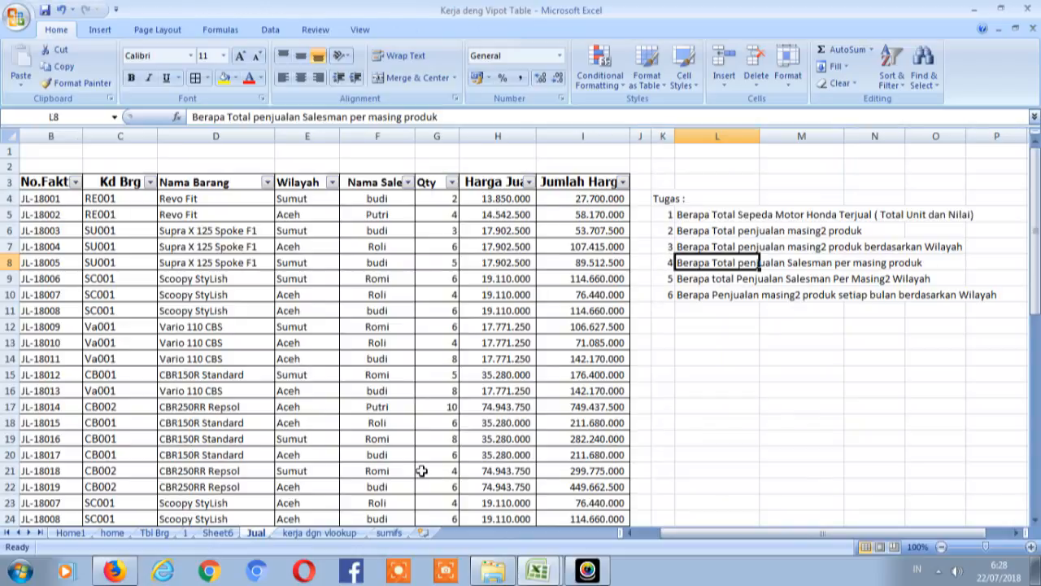
Step: Rename Sheet6 as 3
{"action": "left_click", "coordinate": [216, 534]}
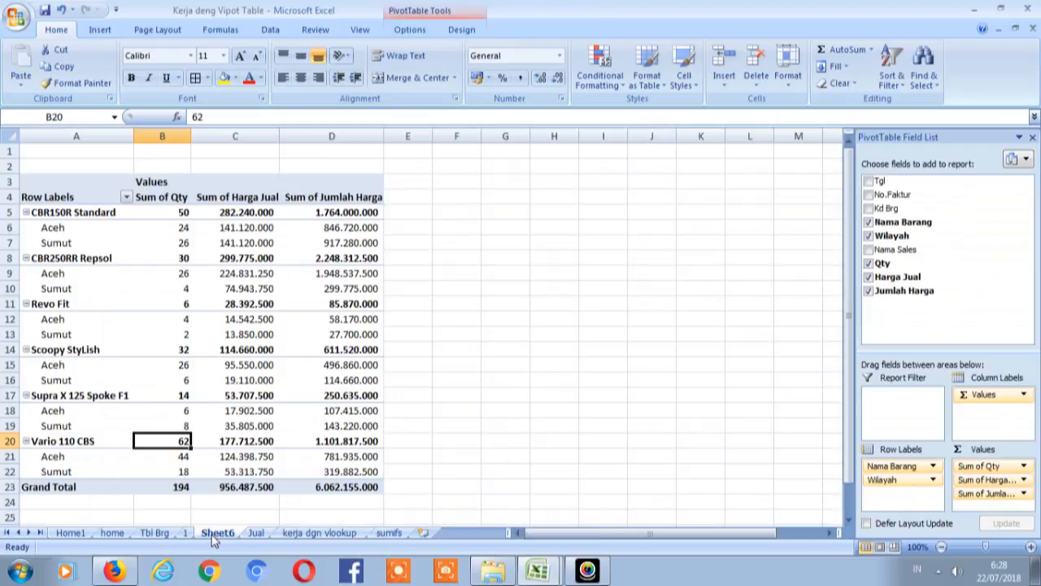
{"action": "double_click", "coordinate": [215, 533]}
{"action": "type", "text": "2"}
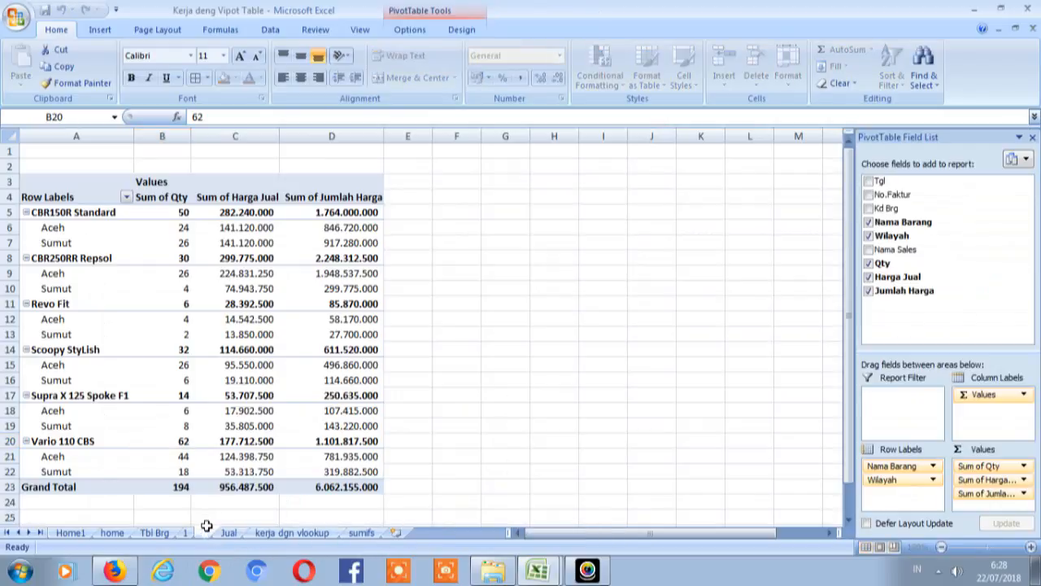
{"action": "left_click", "coordinate": [476, 441]}
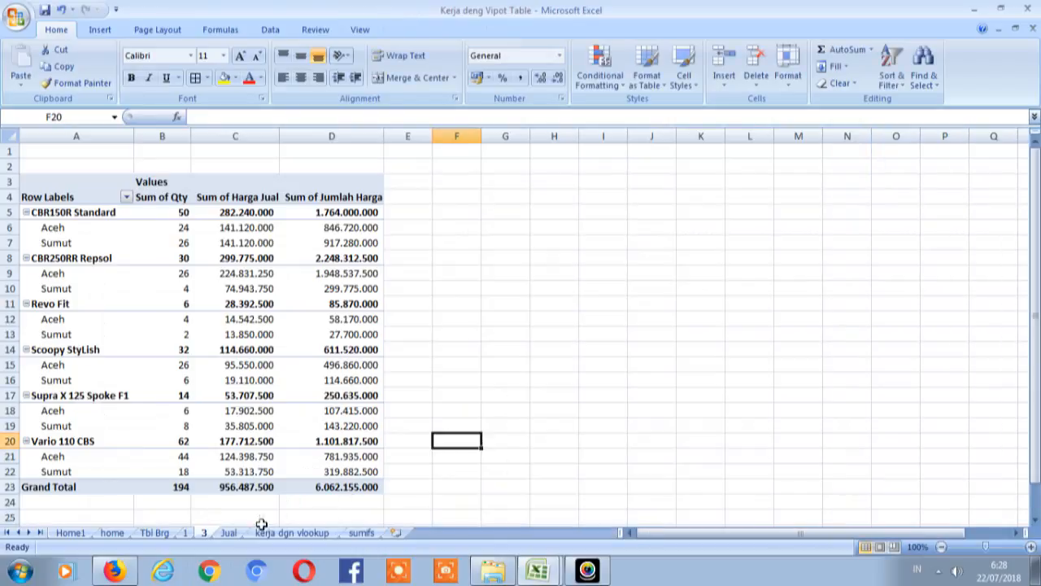
Step: Review the fourth task on the Jual sheet, the product and salesman lists on Tbl Brg, and the PivotTable on sheet 3
{"action": "left_click", "coordinate": [229, 532]}
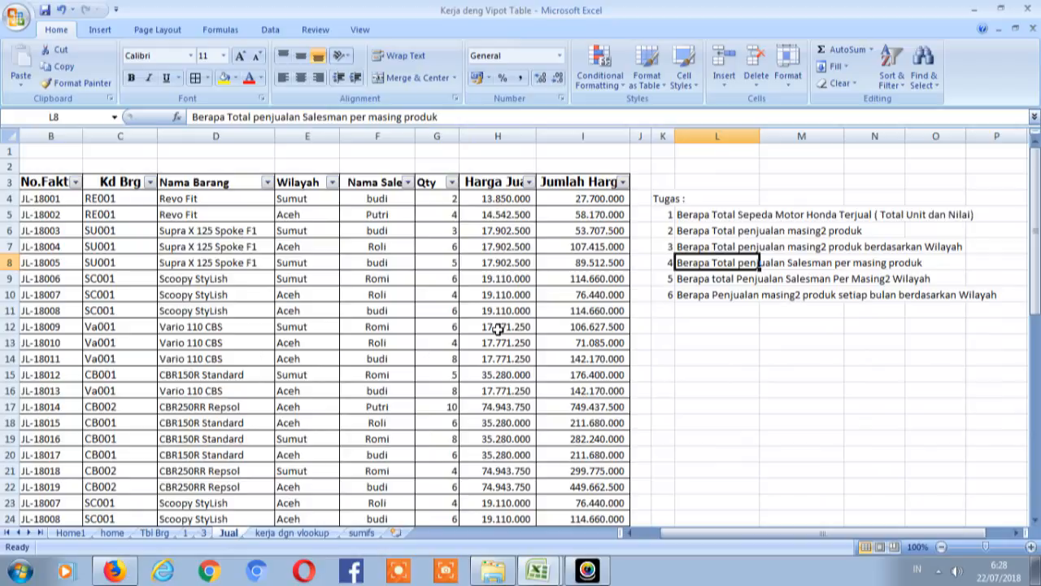
{"action": "left_click", "coordinate": [152, 532]}
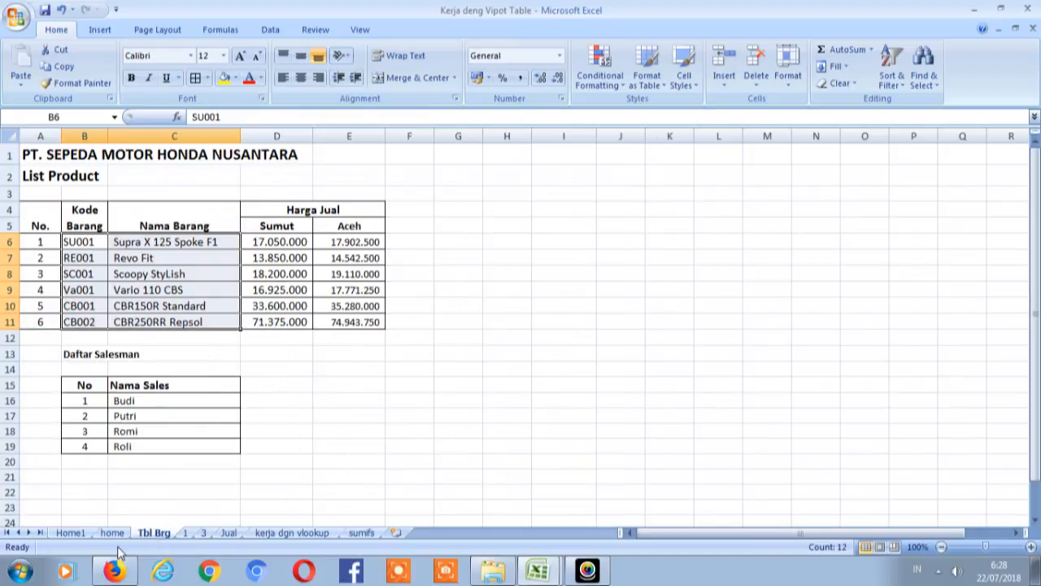
{"action": "left_click", "coordinate": [227, 533]}
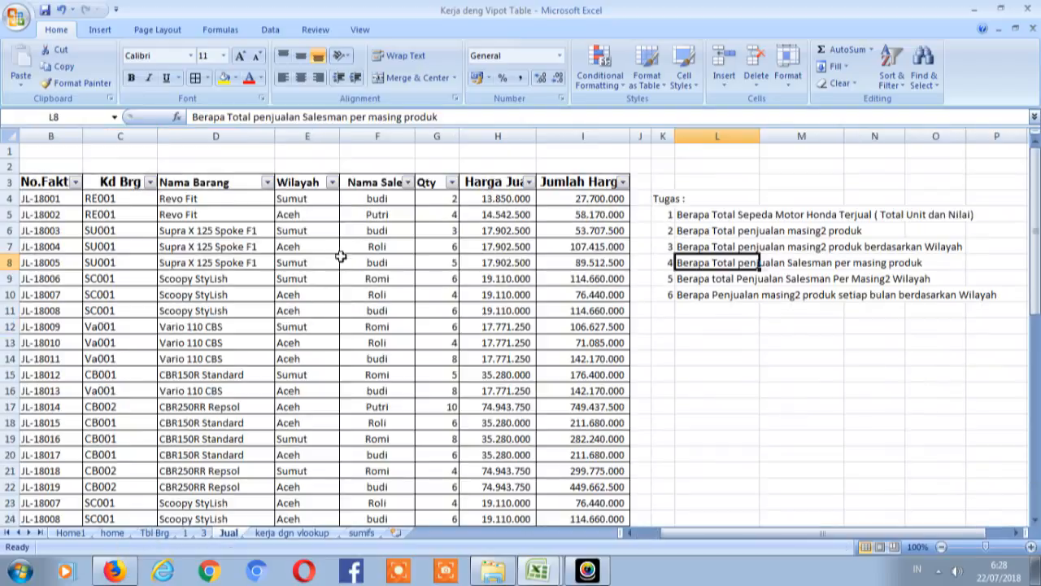
{"action": "left_click", "coordinate": [205, 534]}
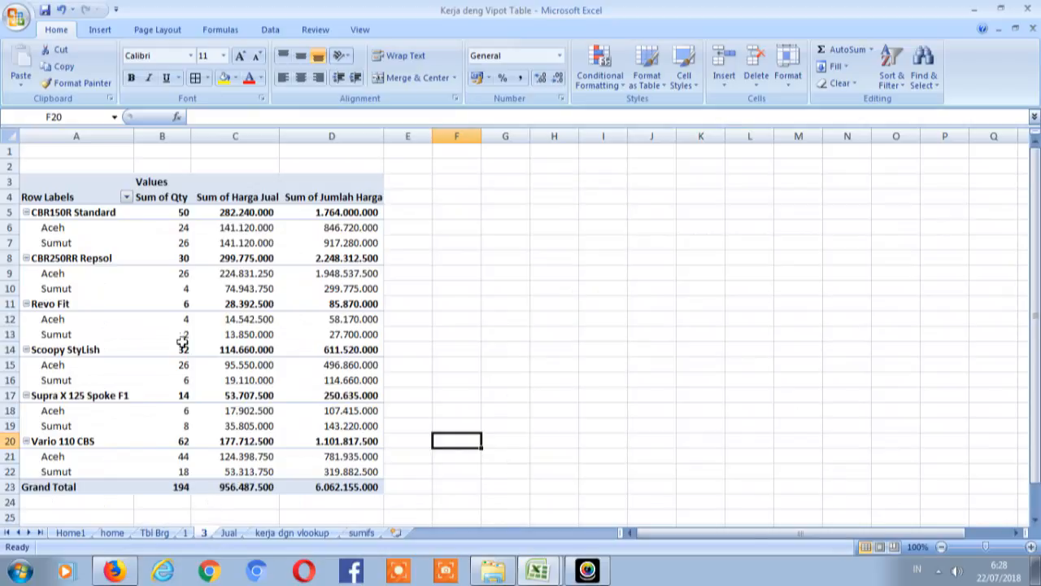
{"action": "mouse_move", "coordinate": [184, 297]}
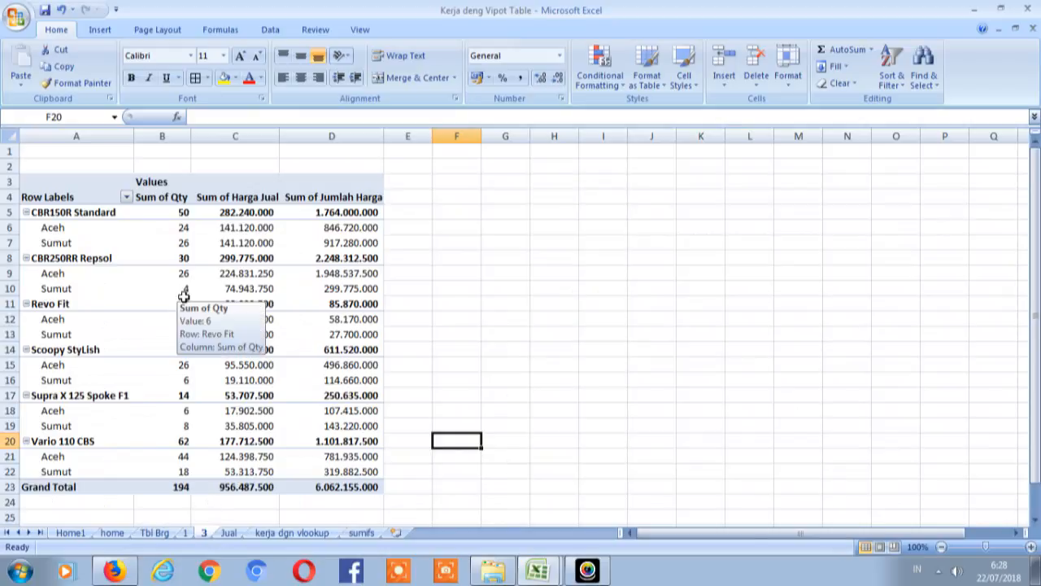
Step: Remove Nama Barang, Wilayah, Qty, Harga Jual and Jumlah Harga from the PivotTable on sheet 3
{"action": "mouse_move", "coordinate": [174, 247]}
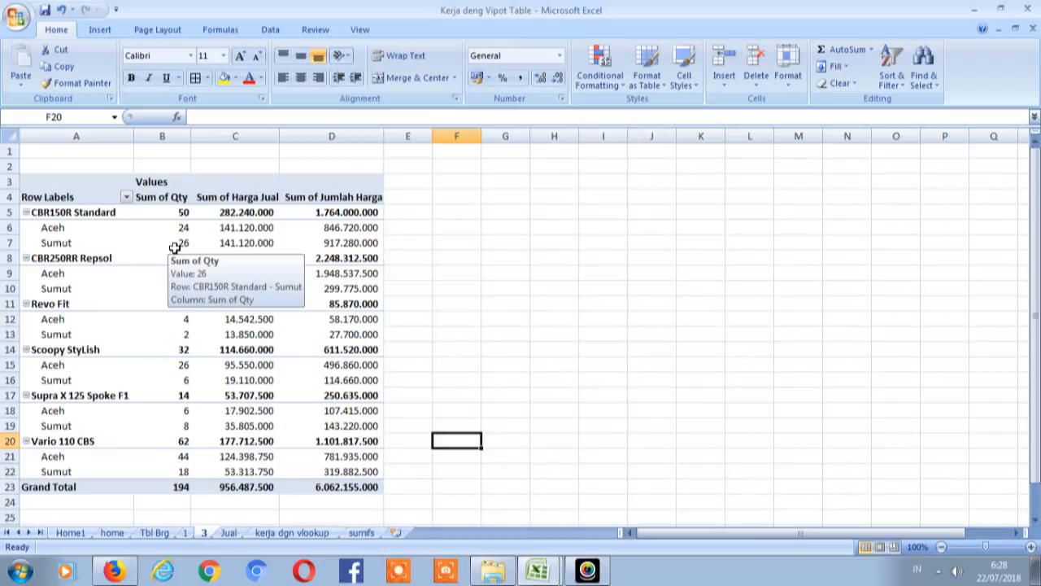
{"action": "left_click", "coordinate": [154, 258]}
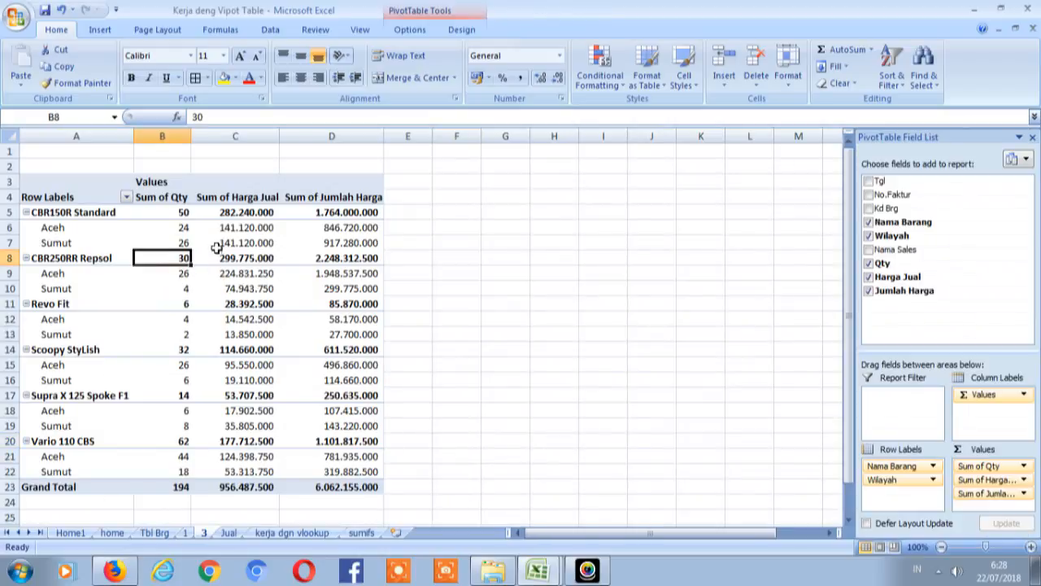
{"action": "mouse_move", "coordinate": [218, 247]}
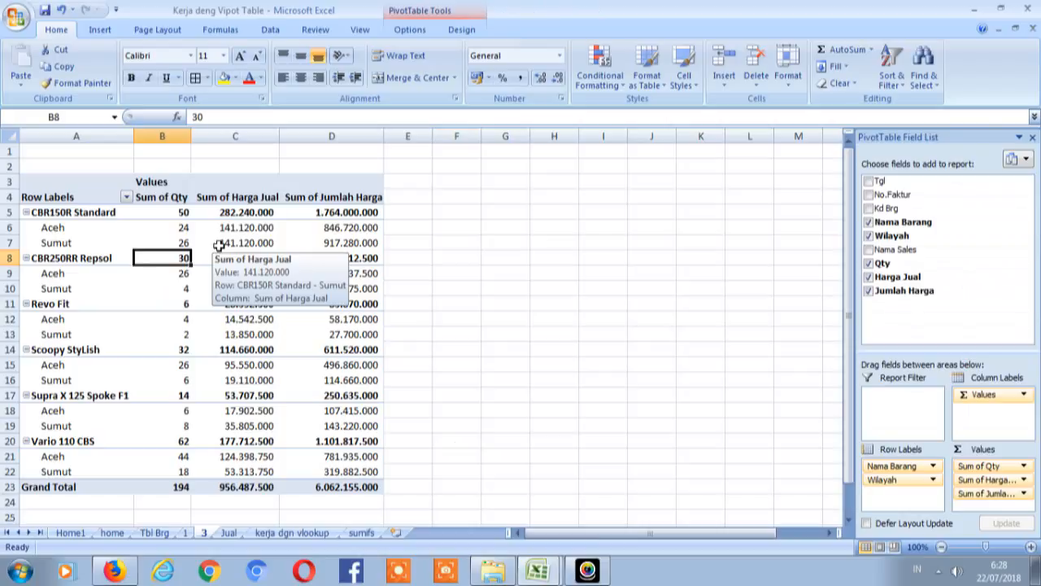
{"action": "left_click", "coordinate": [218, 246]}
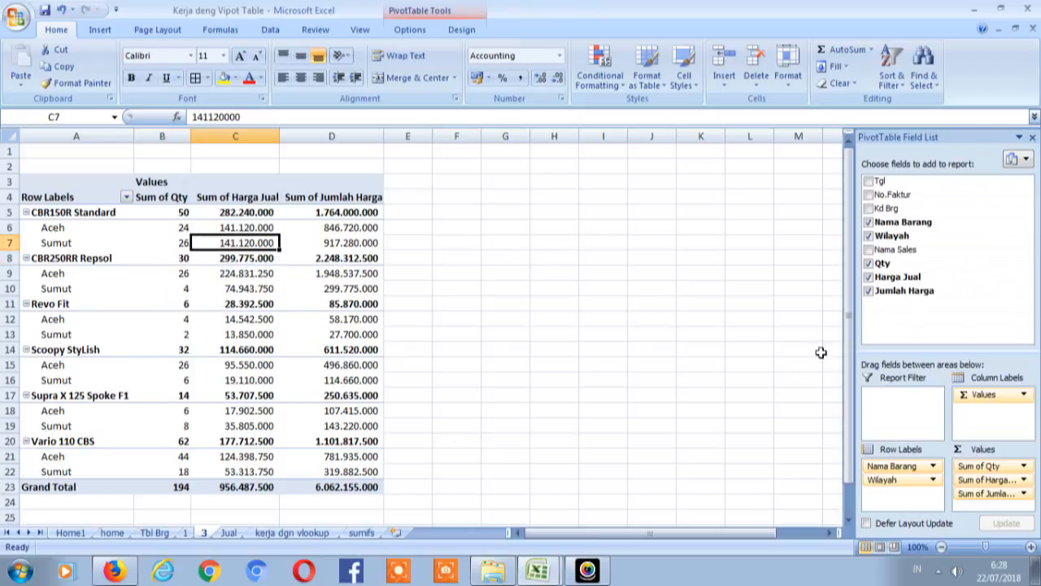
{"action": "left_click", "coordinate": [868, 222]}
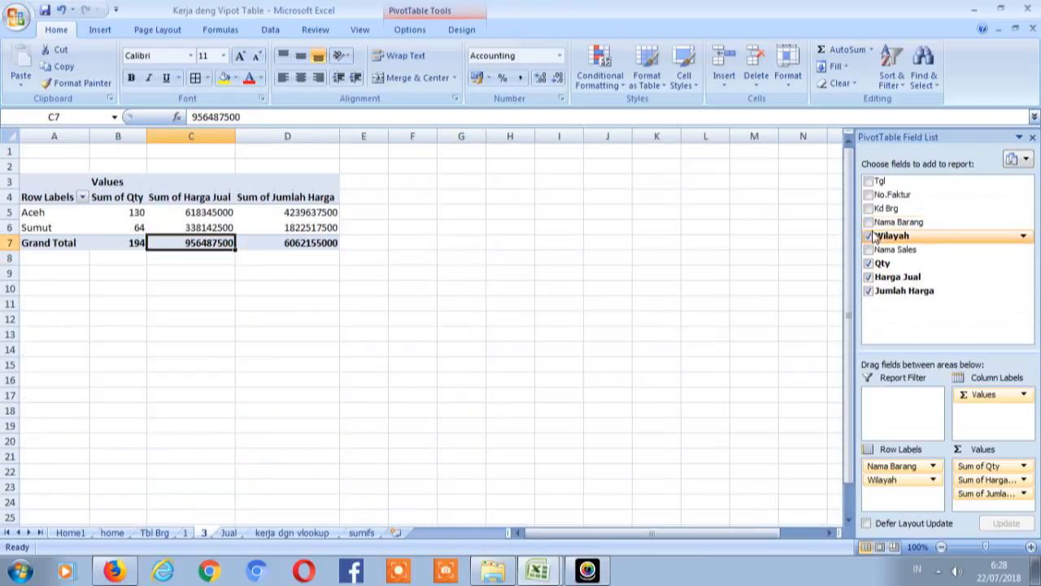
{"action": "left_click", "coordinate": [869, 236]}
{"action": "left_click", "coordinate": [869, 263]}
{"action": "left_click", "coordinate": [869, 277]}
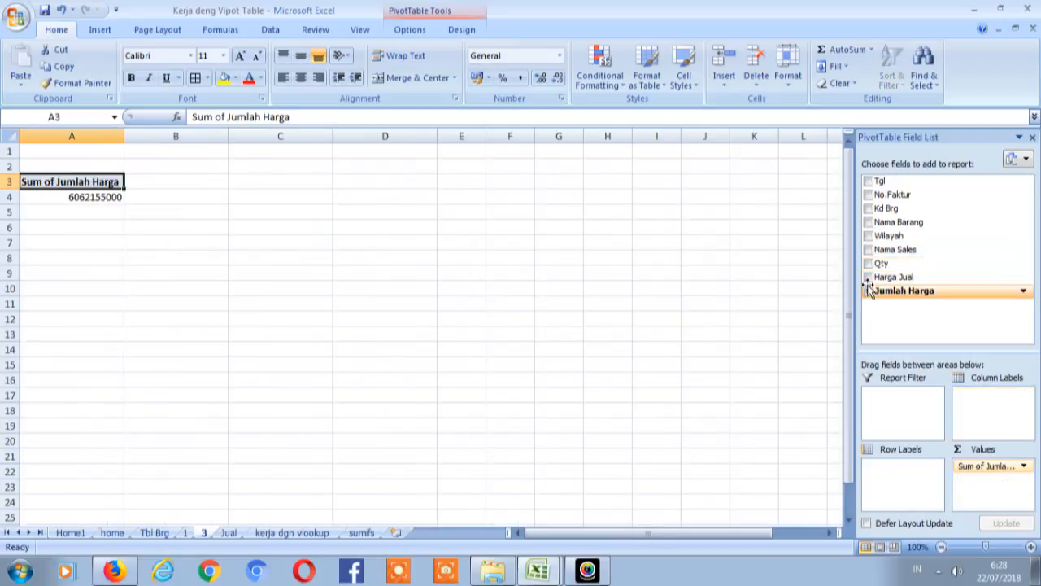
{"action": "left_click", "coordinate": [869, 290]}
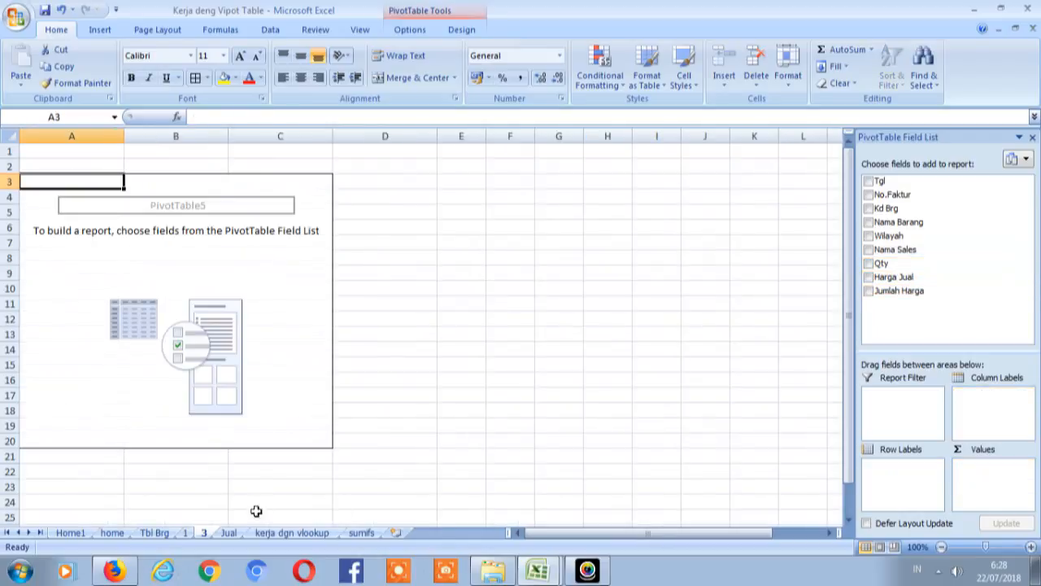
Step: Check the fourth task on Jual and rebuild sheet 3's PivotTable with Nama Sales and Nama Barang rows, summing Qty and Jumlah Harga
{"action": "left_click", "coordinate": [229, 533]}
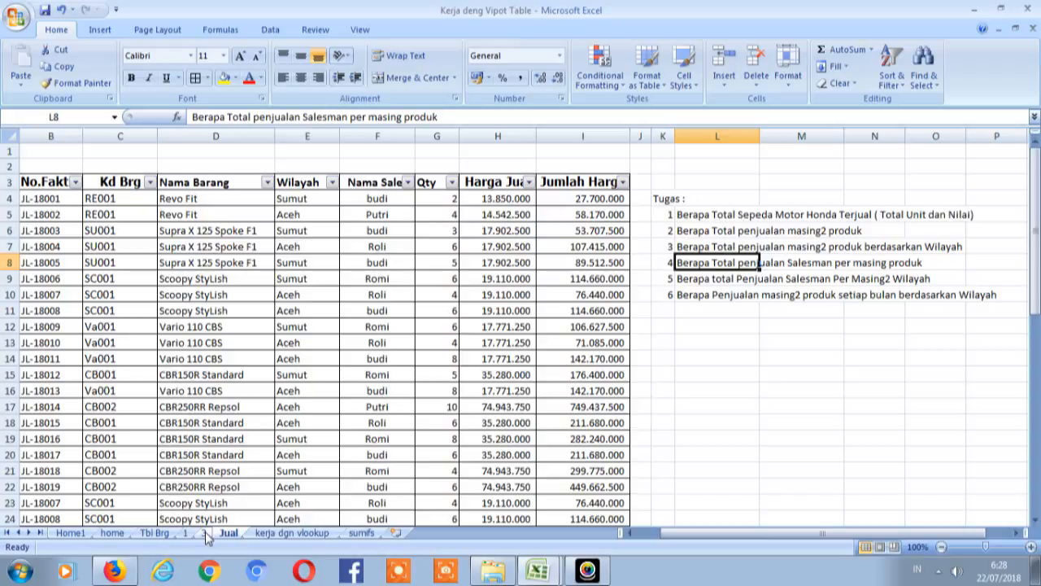
{"action": "left_click", "coordinate": [205, 533]}
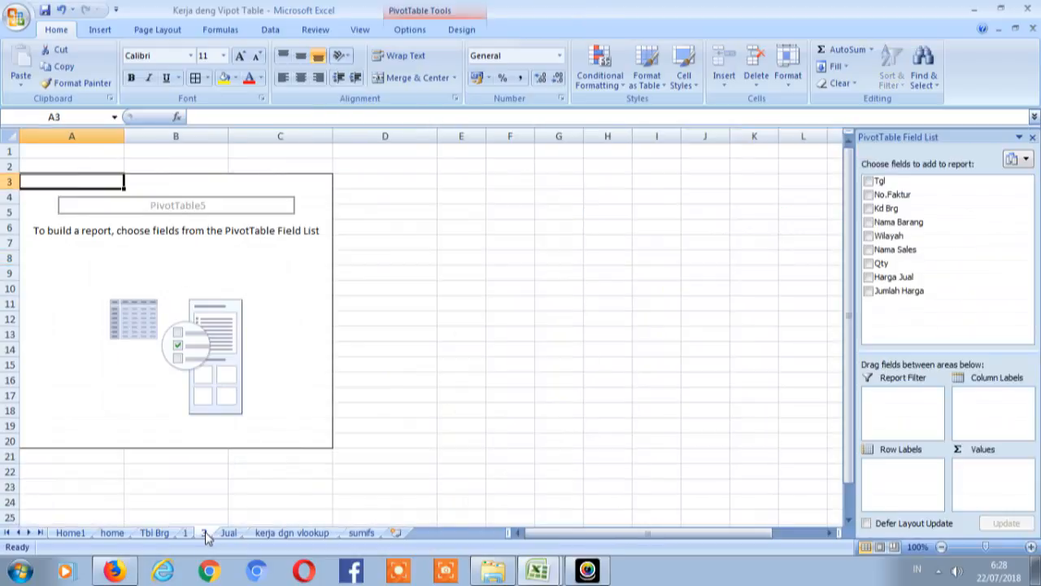
{"action": "left_click", "coordinate": [249, 321]}
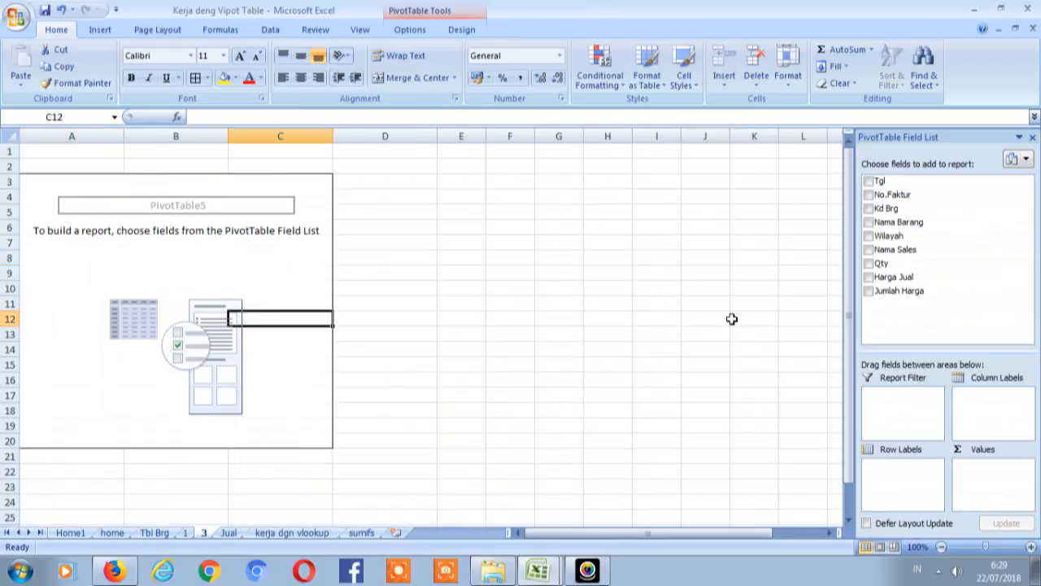
{"action": "left_click", "coordinate": [869, 250]}
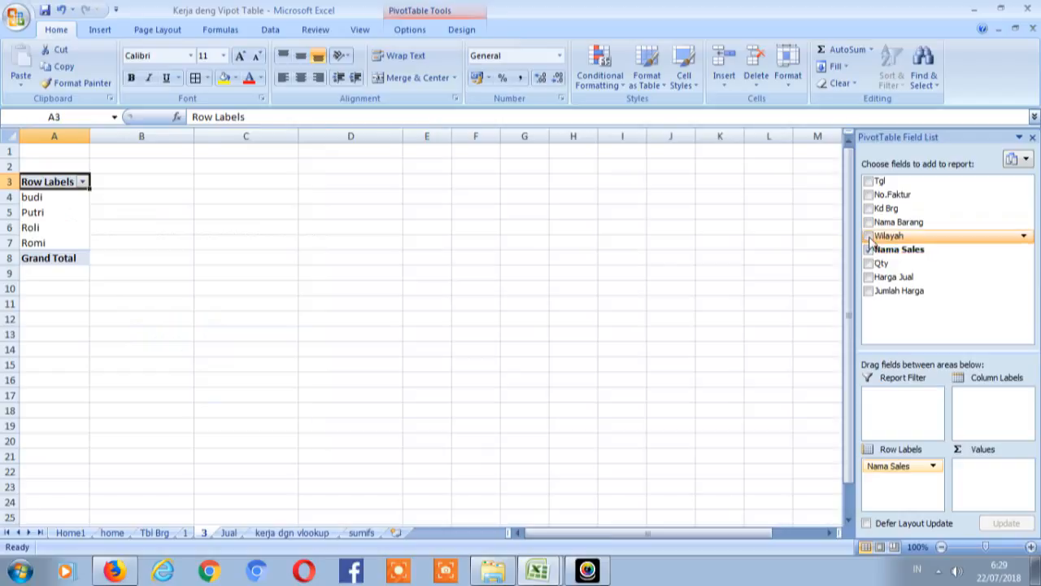
{"action": "left_click", "coordinate": [870, 223]}
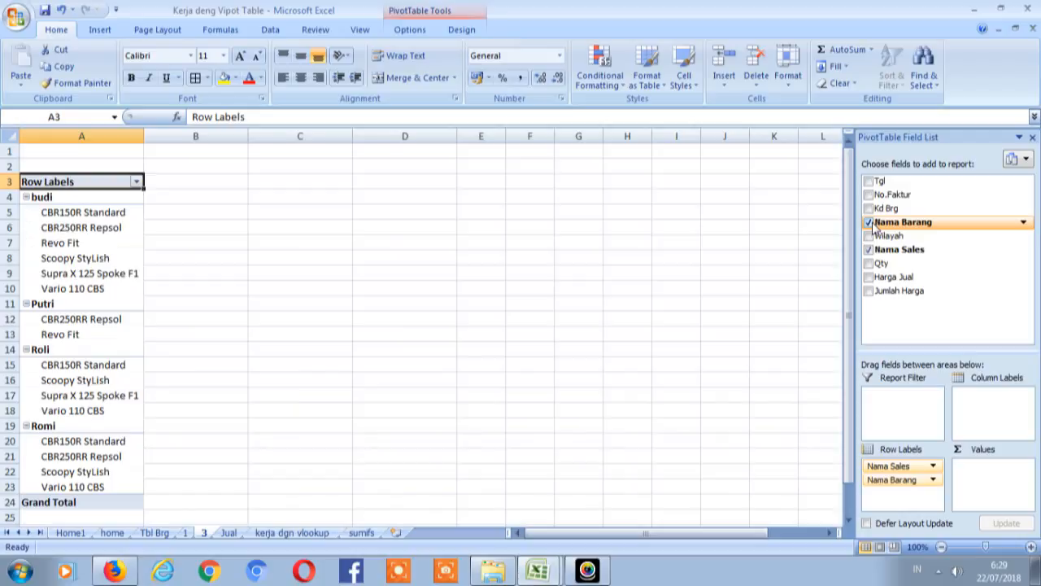
{"action": "left_click", "coordinate": [873, 265]}
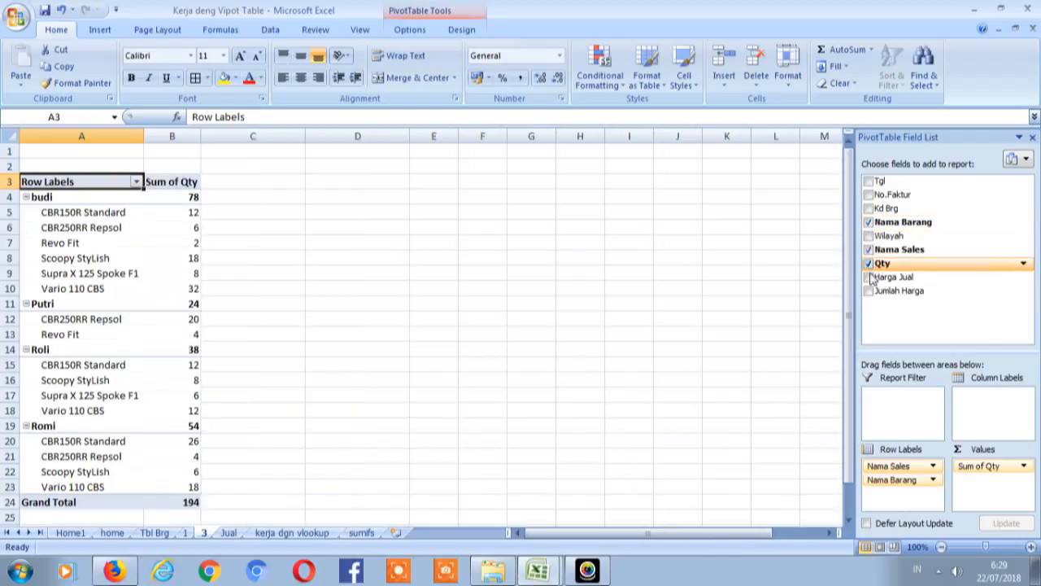
{"action": "left_click", "coordinate": [869, 278]}
{"action": "left_click", "coordinate": [869, 278]}
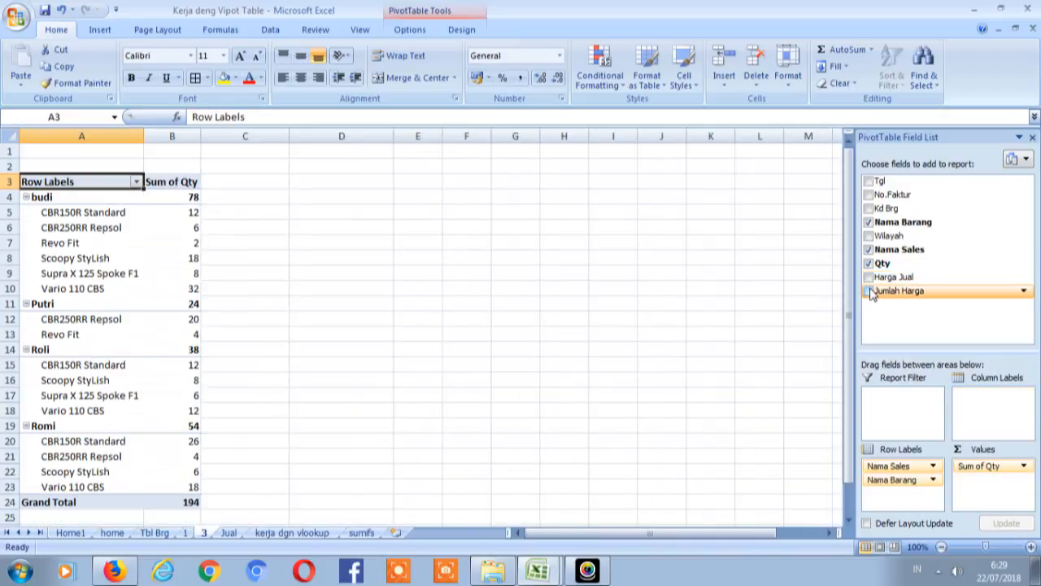
{"action": "left_click", "coordinate": [869, 291]}
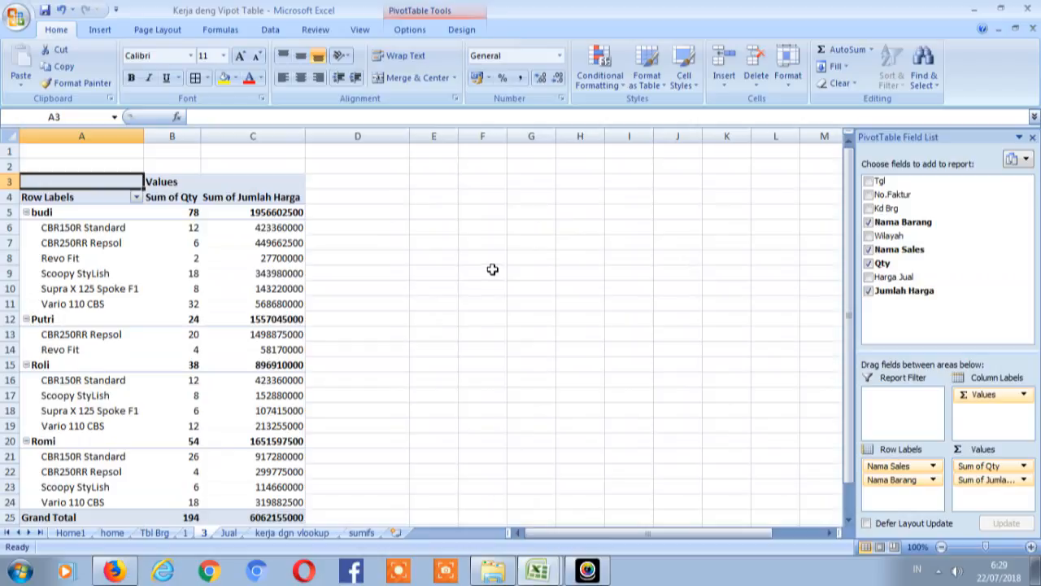
Step: Examine the first salesman's Sum of Qty figures product by product, from CBR150R Standard to Vario 110 CBS
{"action": "left_click", "coordinate": [358, 288]}
{"action": "key", "text": "Left"}
{"action": "key", "text": "Left"}
{"action": "key", "text": "Left"}
{"action": "key", "text": "Right"}
{"action": "key", "text": "Down"}
{"action": "key", "text": "Down"}
{"action": "key", "text": "Down"}
{"action": "key", "text": "Down"}
{"action": "key", "text": "Up"}
{"action": "key", "text": "Up"}
{"action": "key", "text": "Up"}
{"action": "key", "text": "Up"}
{"action": "key", "text": "Up"}
{"action": "key", "text": "Up"}
{"action": "key", "text": "Up"}
{"action": "key", "text": "Up"}
{"action": "key", "text": "Up"}
{"action": "key", "text": "Left"}
{"action": "key", "text": "Down"}
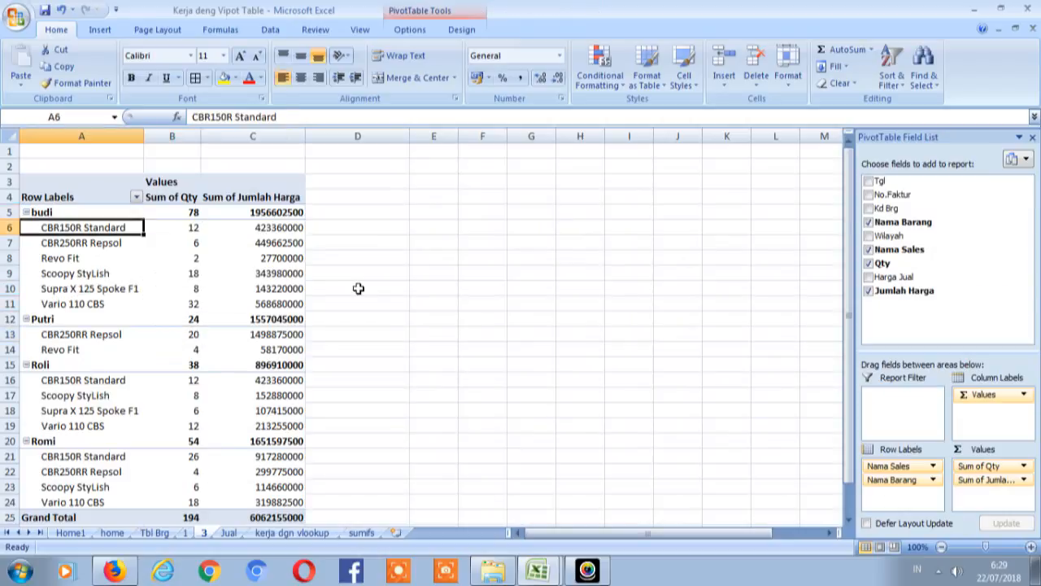
{"action": "key", "text": "Up"}
{"action": "key", "text": "Right"}
{"action": "key", "text": "Left"}
{"action": "key", "text": "Down"}
{"action": "key", "text": "Right"}
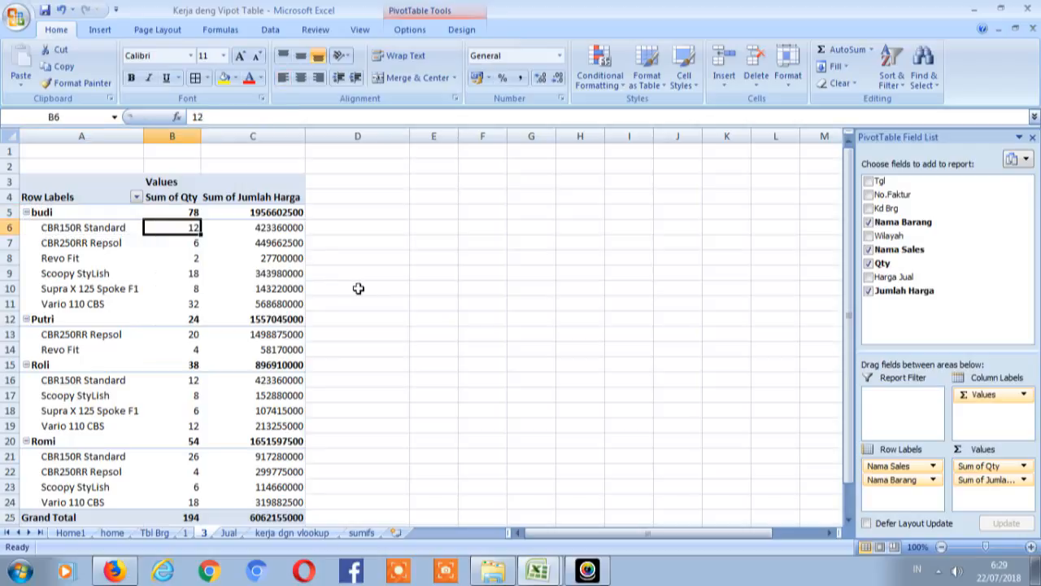
{"action": "key", "text": "Down"}
{"action": "key", "text": "Down"}
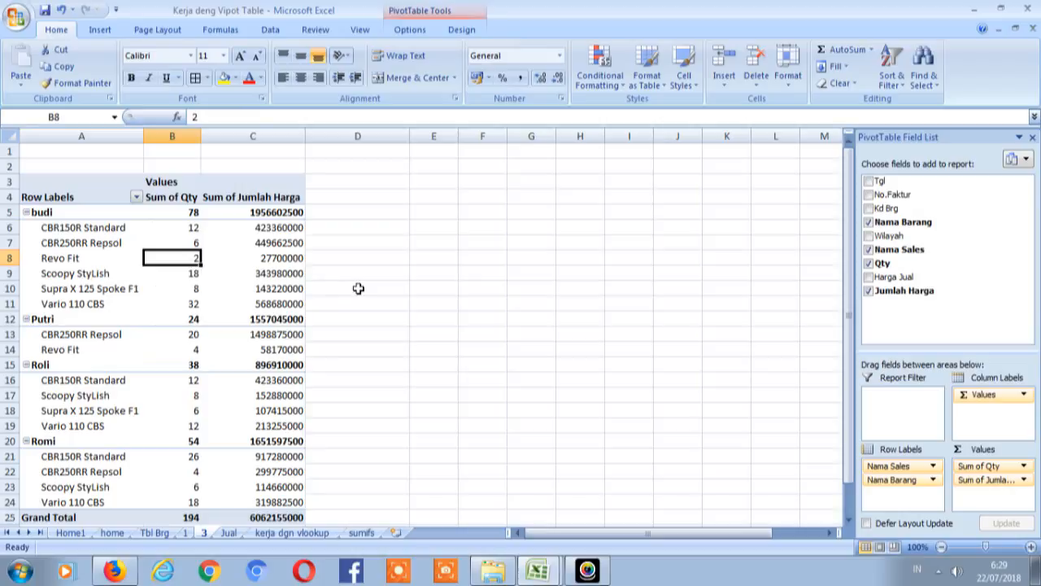
{"action": "key", "text": "Down"}
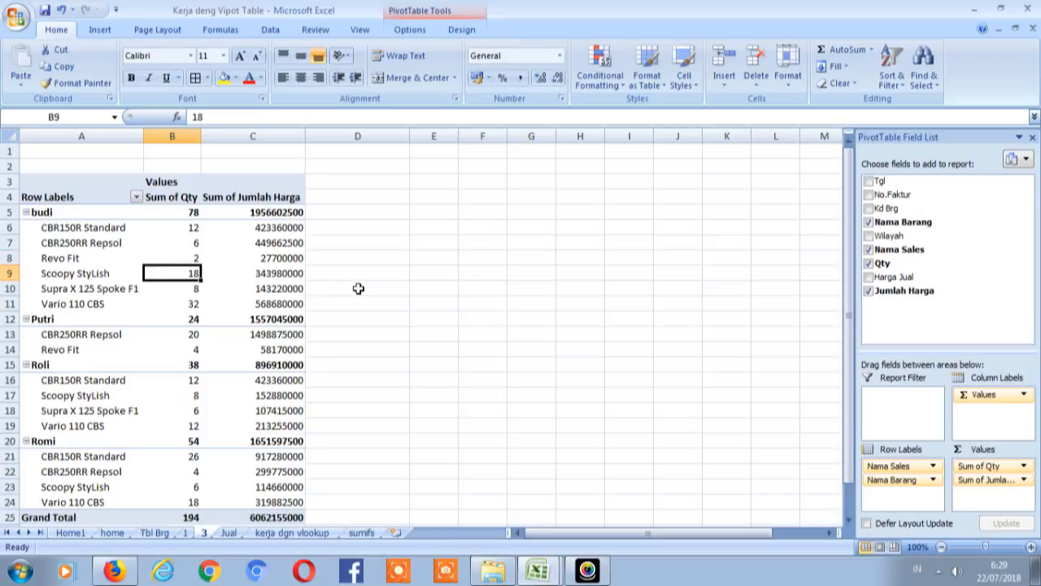
{"action": "key", "text": "Down"}
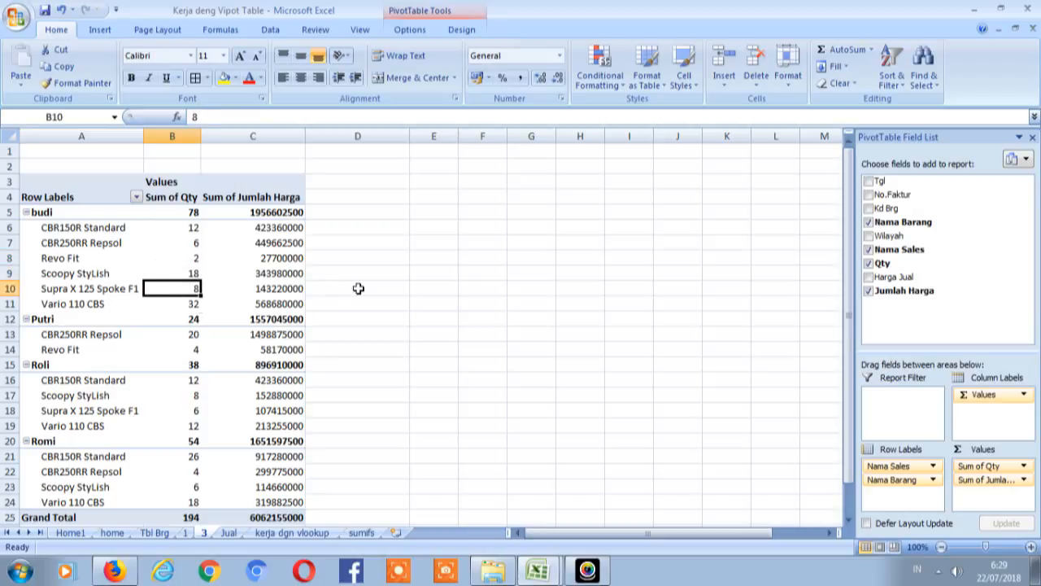
{"action": "key", "text": "Down"}
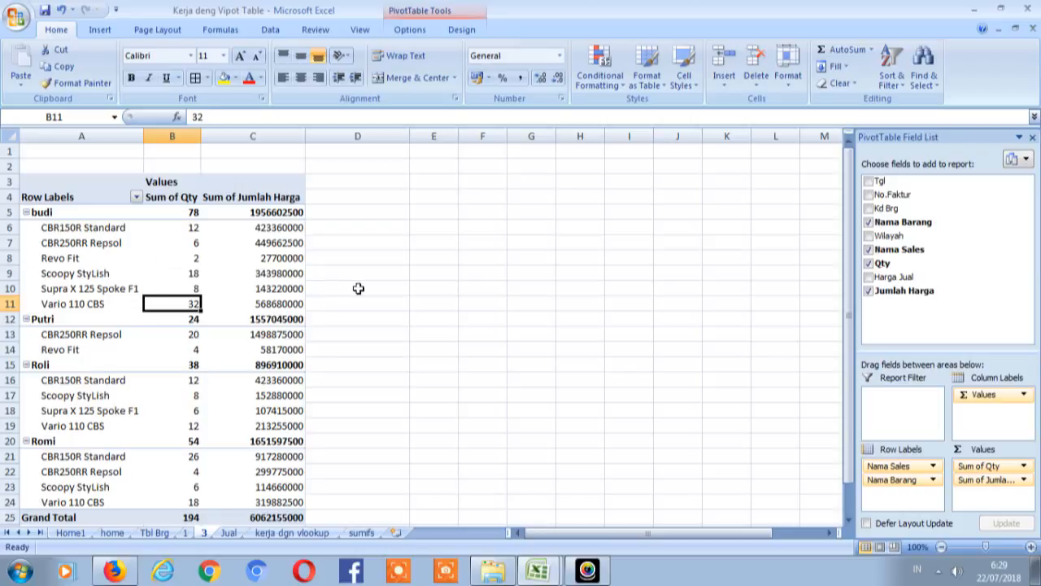
Step: Look through the Sum of Qty column for every salesman down to the Grand Total row
{"action": "key", "text": "Up"}
{"action": "key", "text": "Up"}
{"action": "key", "text": "Up"}
{"action": "key", "text": "Up"}
{"action": "key", "text": "Up"}
{"action": "key", "text": "Up"}
{"action": "key", "text": "Down"}
{"action": "key", "text": "Down"}
{"action": "key", "text": "Down"}
{"action": "key", "text": "Down"}
{"action": "key", "text": "Down"}
{"action": "key", "text": "Down"}
{"action": "key", "text": "Down"}
{"action": "key", "text": "Down"}
{"action": "key", "text": "Down"}
{"action": "key", "text": "Down"}
{"action": "key", "text": "Down"}
{"action": "key", "text": "Down"}
{"action": "key", "text": "Down"}
{"action": "key", "text": "Down"}
{"action": "key", "text": "Down"}
{"action": "key", "text": "Down"}
{"action": "key", "text": "Down"}
{"action": "key", "text": "Down"}
{"action": "key", "text": "Down"}
{"action": "key", "text": "Down"}
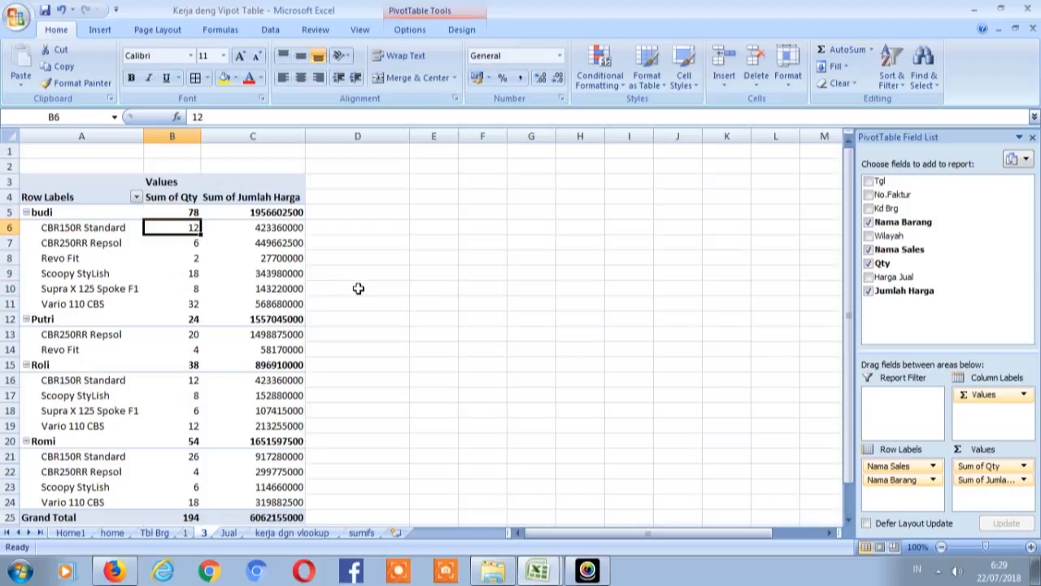
{"action": "key", "text": "Up"}
{"action": "key", "text": "Up"}
{"action": "key", "text": "Up"}
{"action": "key", "text": "Up"}
{"action": "key", "text": "Up"}
{"action": "key", "text": "Up"}
{"action": "key", "text": "Up"}
{"action": "key", "text": "Up"}
{"action": "key", "text": "Up"}
{"action": "key", "text": "Up"}
{"action": "key", "text": "Up"}
{"action": "key", "text": "Up"}
{"action": "key", "text": "Up"}
{"action": "key", "text": "Up"}
{"action": "key", "text": "Up"}
{"action": "key", "text": "Up"}
{"action": "key", "text": "Up"}
{"action": "key", "text": "Up"}
{"action": "key", "text": "Up"}
{"action": "key", "text": "Up"}
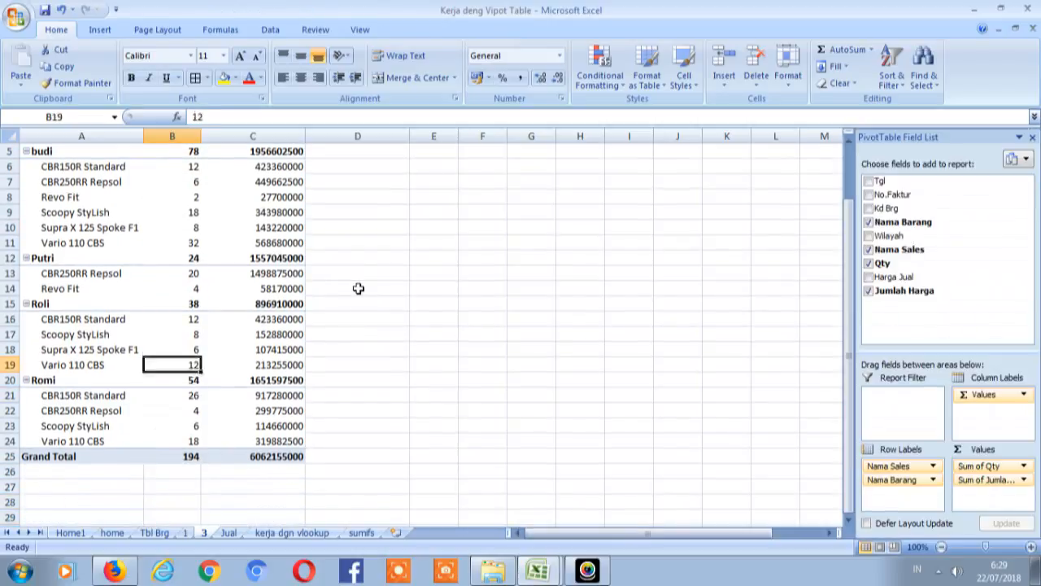
Step: Compare the third and fourth tasks on Jual, and undo sheet 3's field changes back to the Nama Barang and Wilayah layout
{"action": "left_click", "coordinate": [229, 532]}
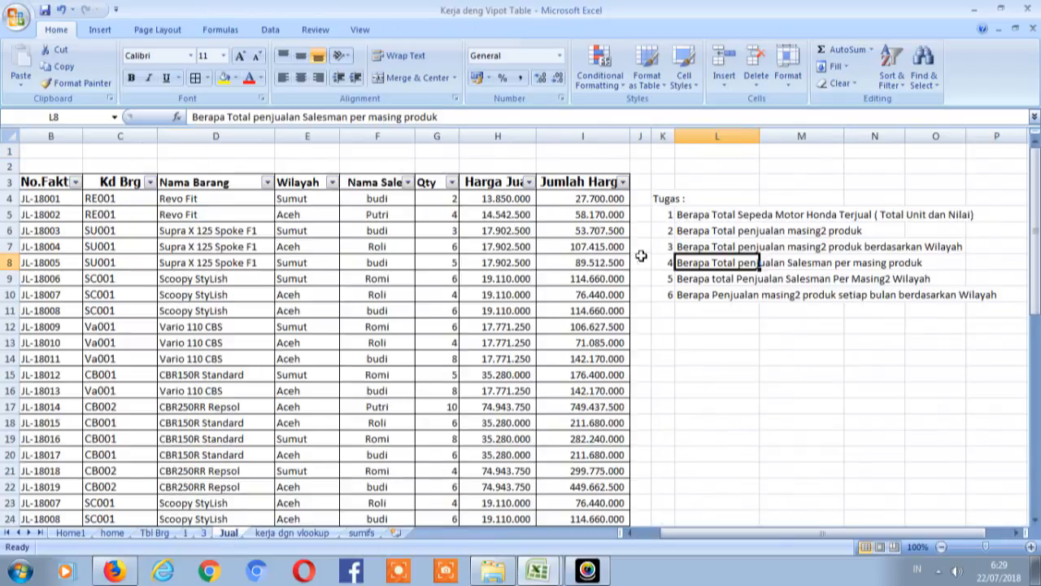
{"action": "left_click", "coordinate": [667, 247]}
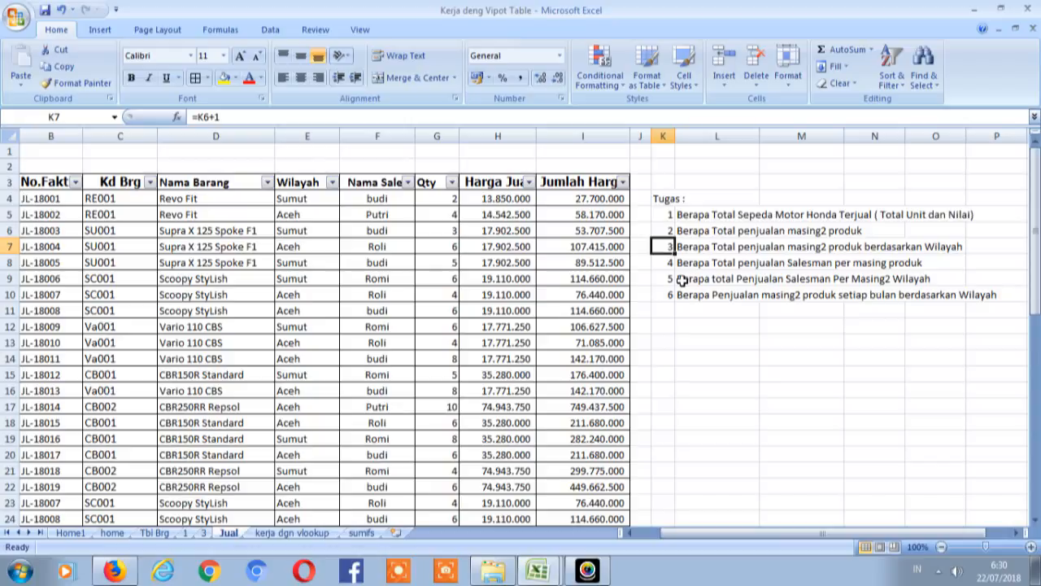
{"action": "left_click", "coordinate": [204, 533]}
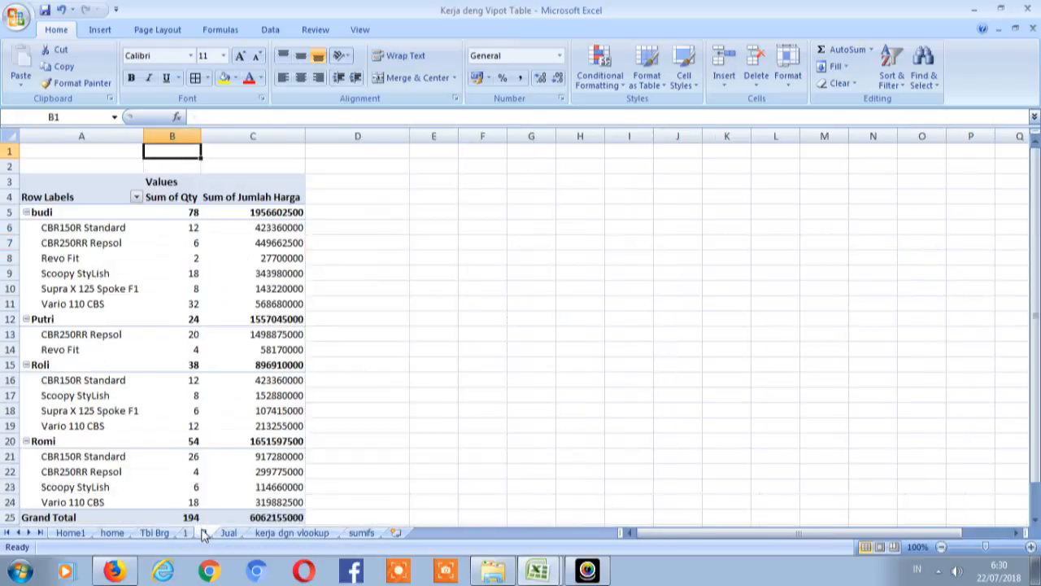
{"action": "left_click", "coordinate": [61, 10]}
{"action": "left_click", "coordinate": [61, 10]}
{"action": "left_click", "coordinate": [61, 10]}
{"action": "left_click", "coordinate": [61, 10]}
{"action": "left_click", "coordinate": [61, 10]}
{"action": "left_click", "coordinate": [61, 11]}
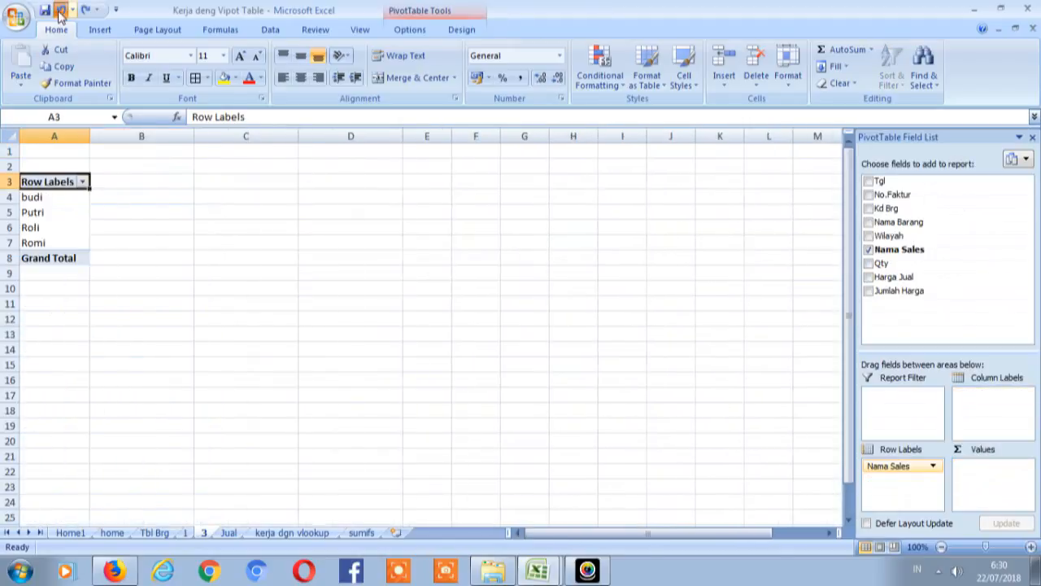
{"action": "left_click", "coordinate": [61, 10]}
{"action": "left_click", "coordinate": [61, 10]}
{"action": "left_click", "coordinate": [61, 11]}
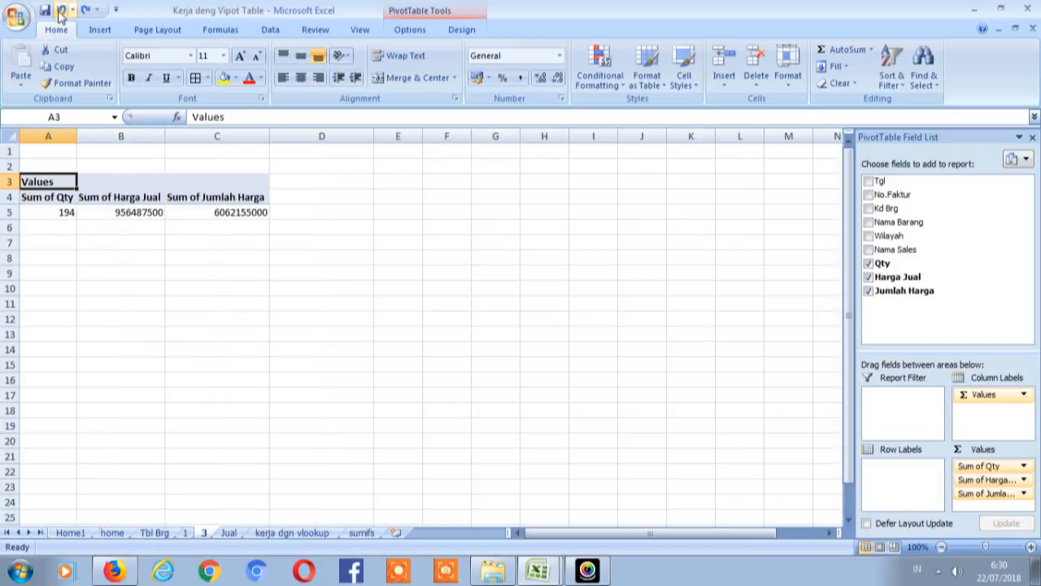
{"action": "left_click", "coordinate": [61, 10]}
{"action": "left_click", "coordinate": [61, 10]}
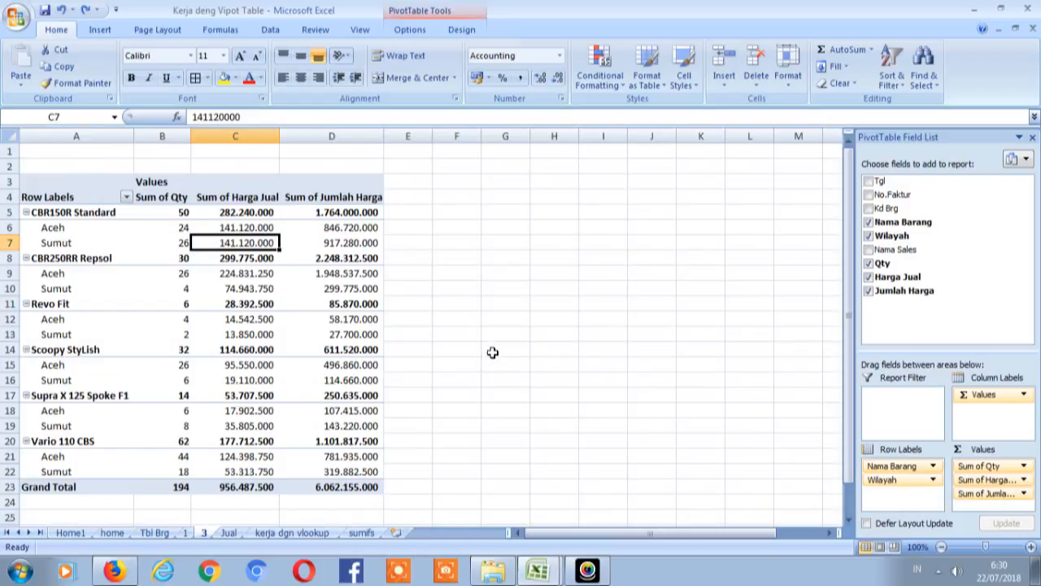
Step: Create a PivotTable on a new worksheet from the sales range A3:I36 on Jual for the fourth task
{"action": "left_click", "coordinate": [230, 533]}
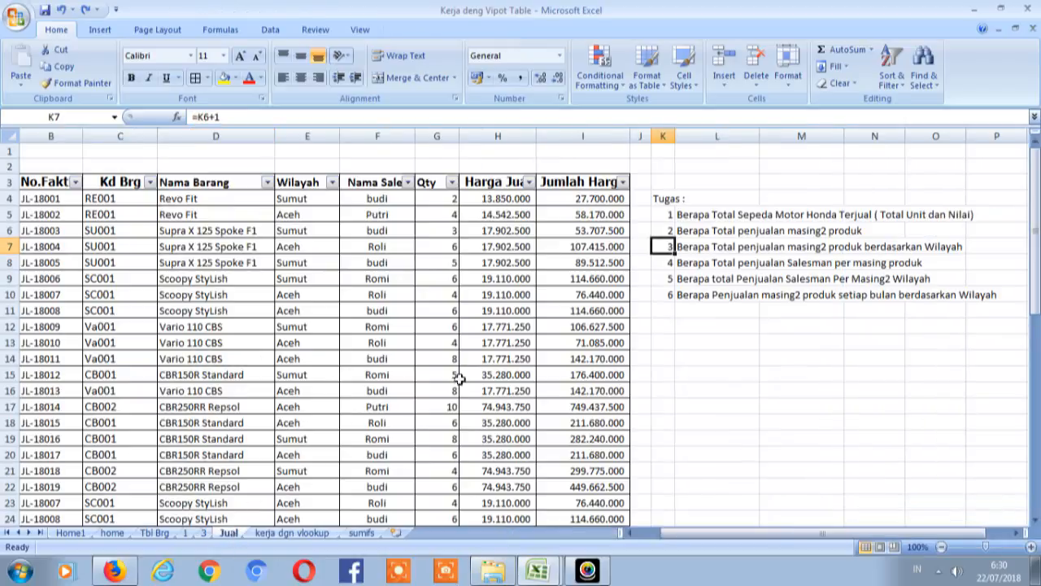
{"action": "left_click", "coordinate": [642, 263]}
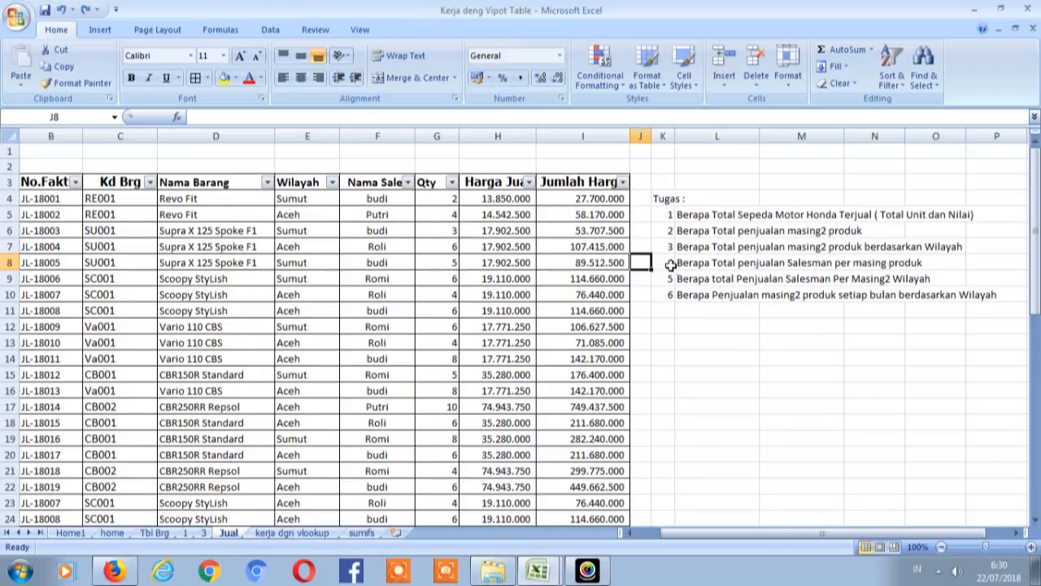
{"action": "left_click", "coordinate": [671, 263]}
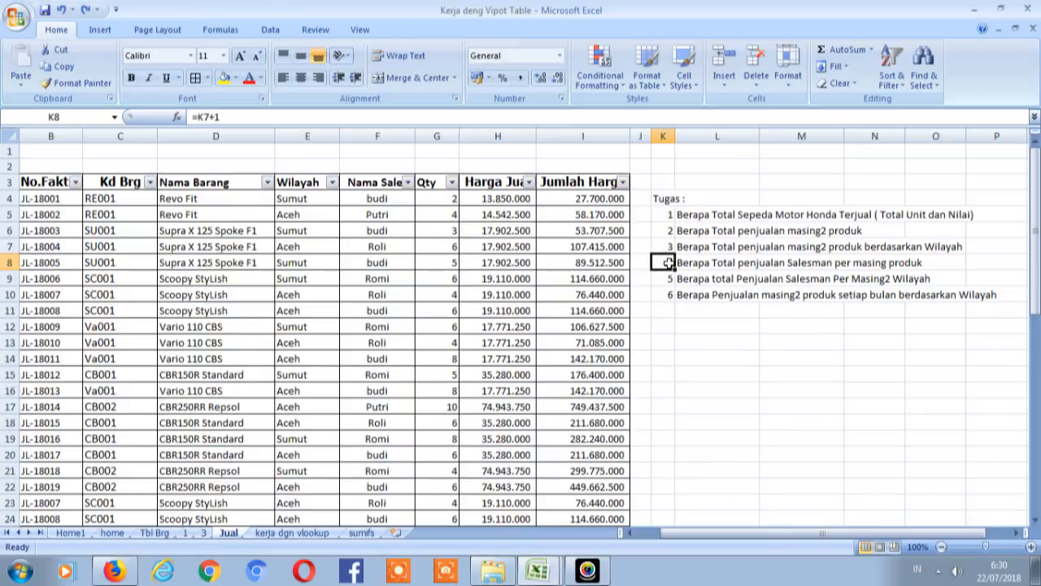
{"action": "left_click", "coordinate": [100, 30]}
{"action": "left_click", "coordinate": [47, 75]}
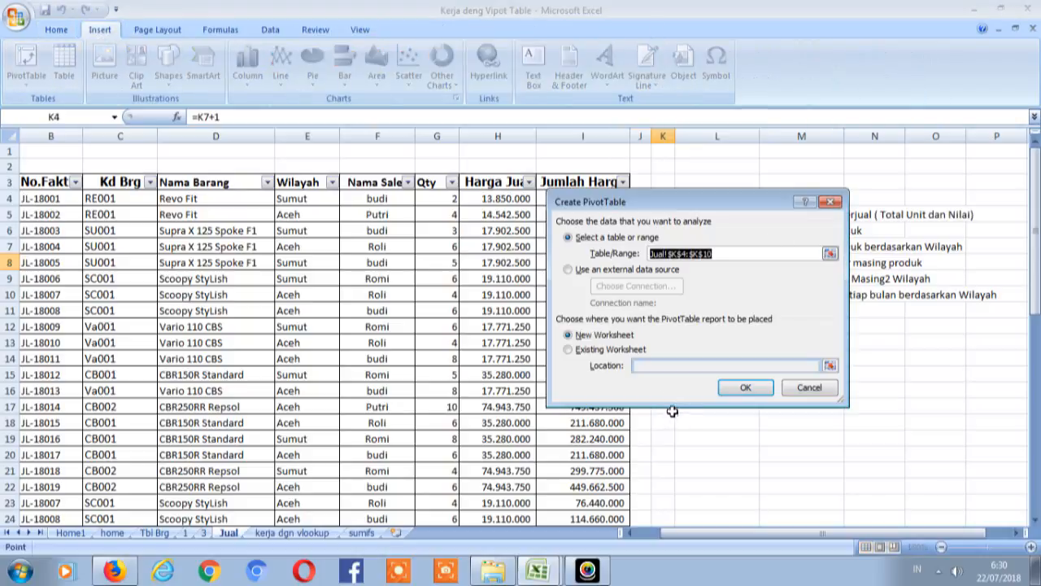
{"action": "left_click_drag", "start_coordinate": [75, 214], "coordinate": [7, 215]}
{"action": "left_click_drag", "start_coordinate": [44, 180], "coordinate": [663, 480]}
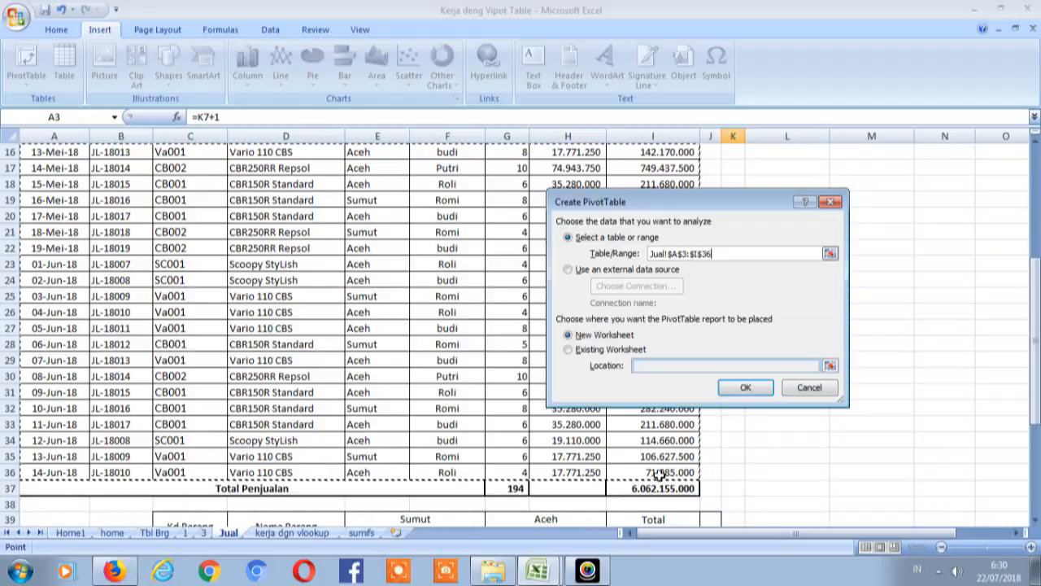
{"action": "left_click", "coordinate": [730, 388]}
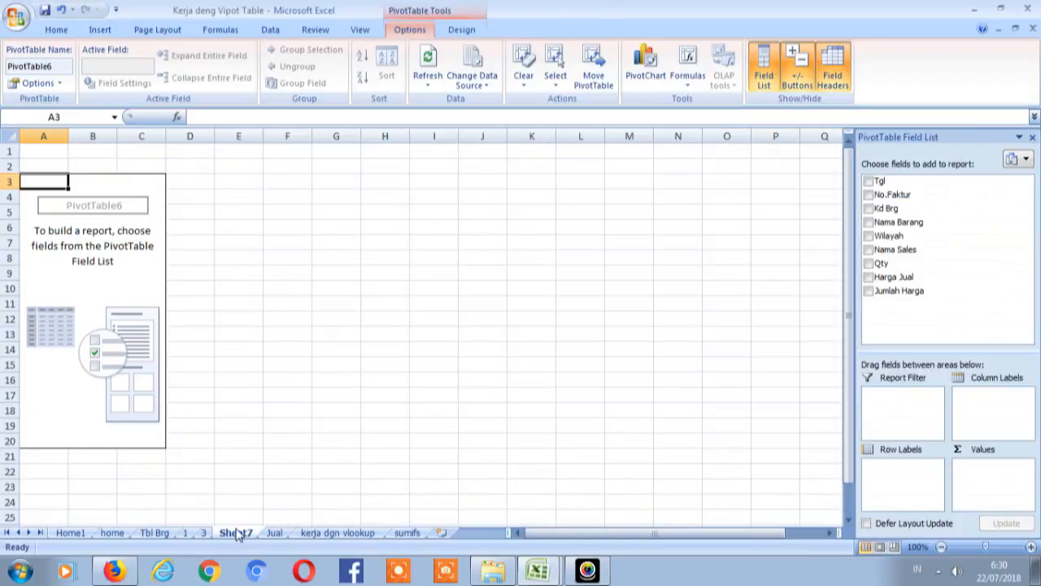
Step: Rename the new PivotTable's sheet as 4 and reread the fourth task on the Jual sheet
{"action": "type", "text": "4"}
{"action": "left_click", "coordinate": [298, 316]}
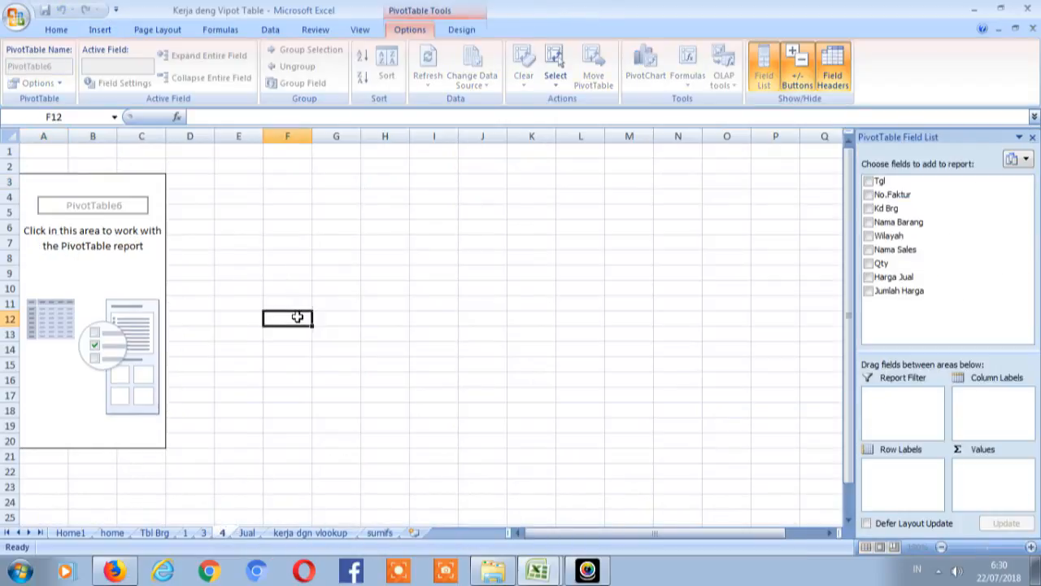
{"action": "left_click", "coordinate": [72, 261]}
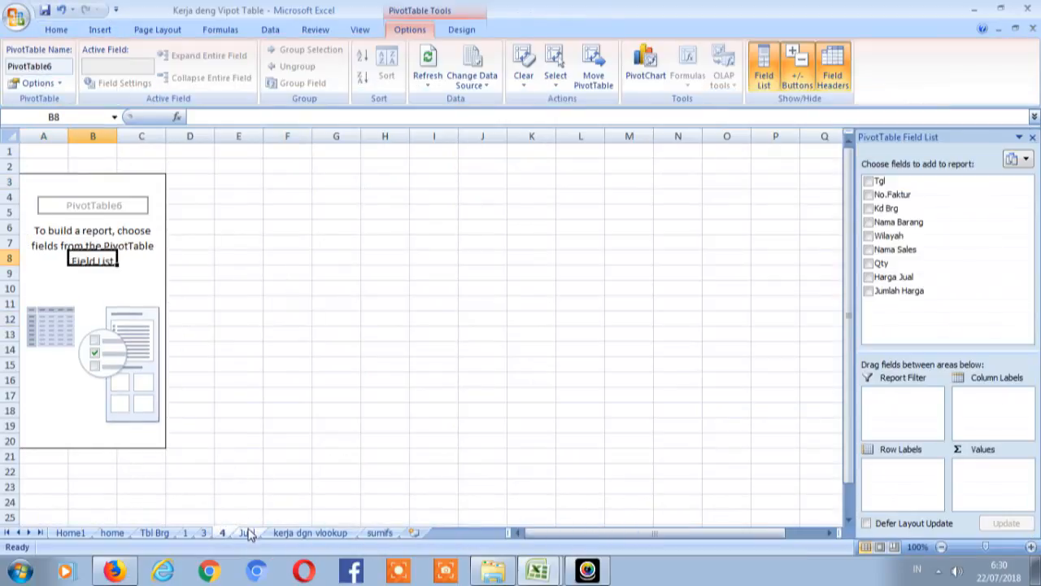
{"action": "left_click", "coordinate": [247, 532]}
{"action": "left_click_drag", "start_coordinate": [1036, 332], "coordinate": [1036, 139]}
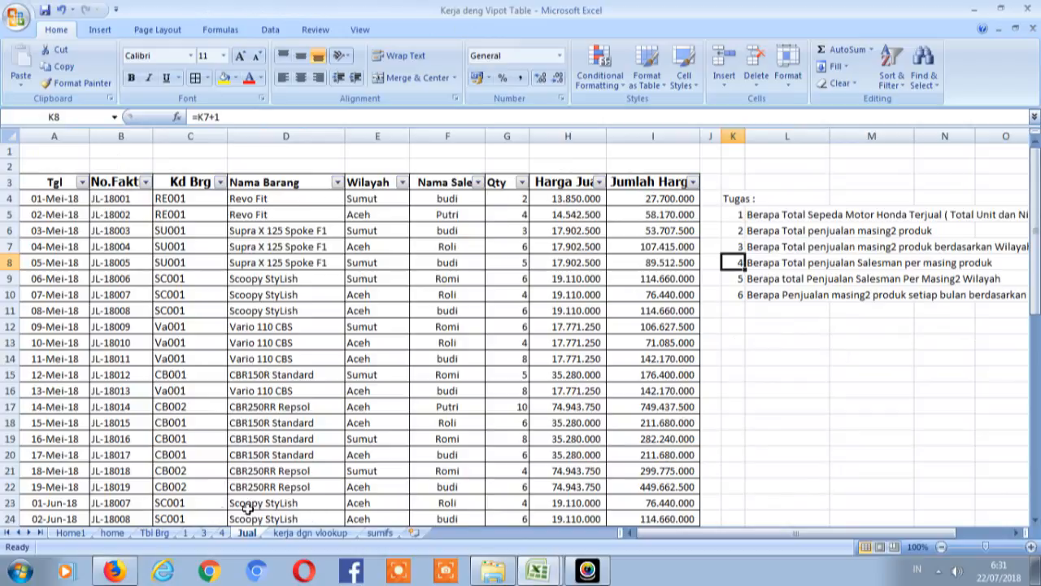
{"action": "left_click", "coordinate": [223, 533]}
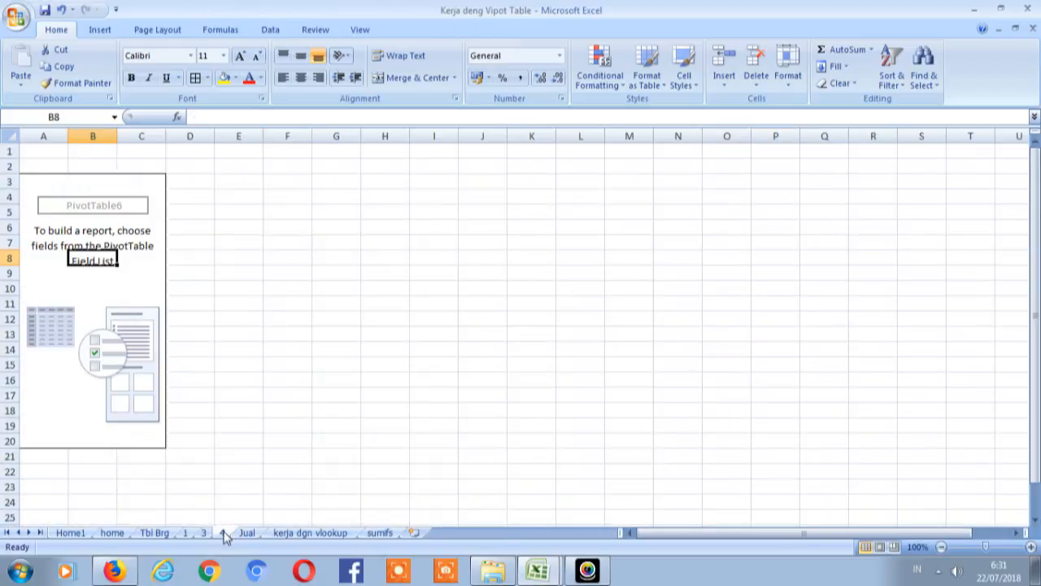
Step: Build sheet 4's PivotTable with Nama Sales and Nama Barang as row labels and Qty and Jumlah Harga as summed values
{"action": "left_click", "coordinate": [113, 287]}
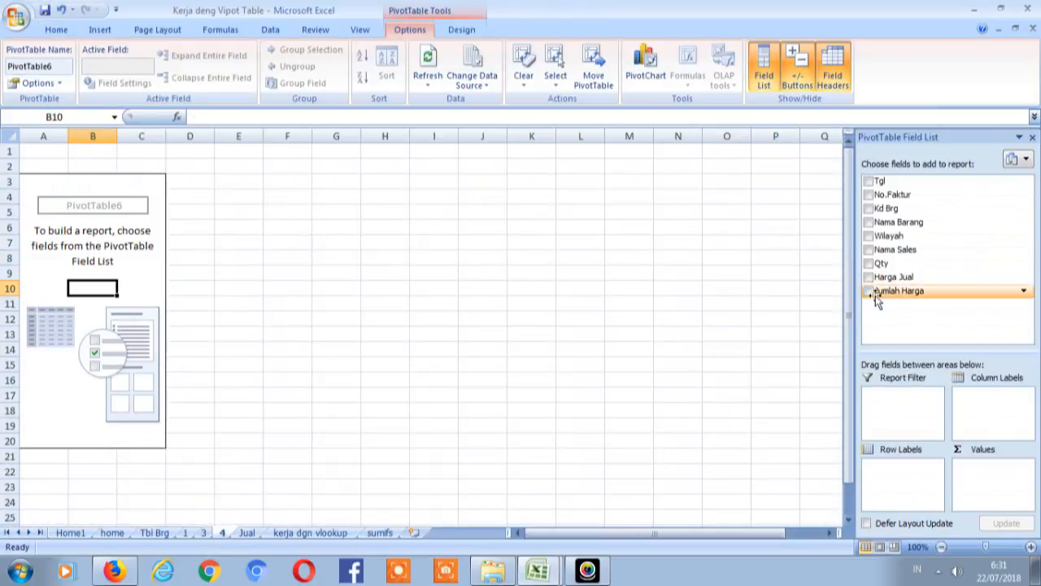
{"action": "left_click", "coordinate": [868, 250]}
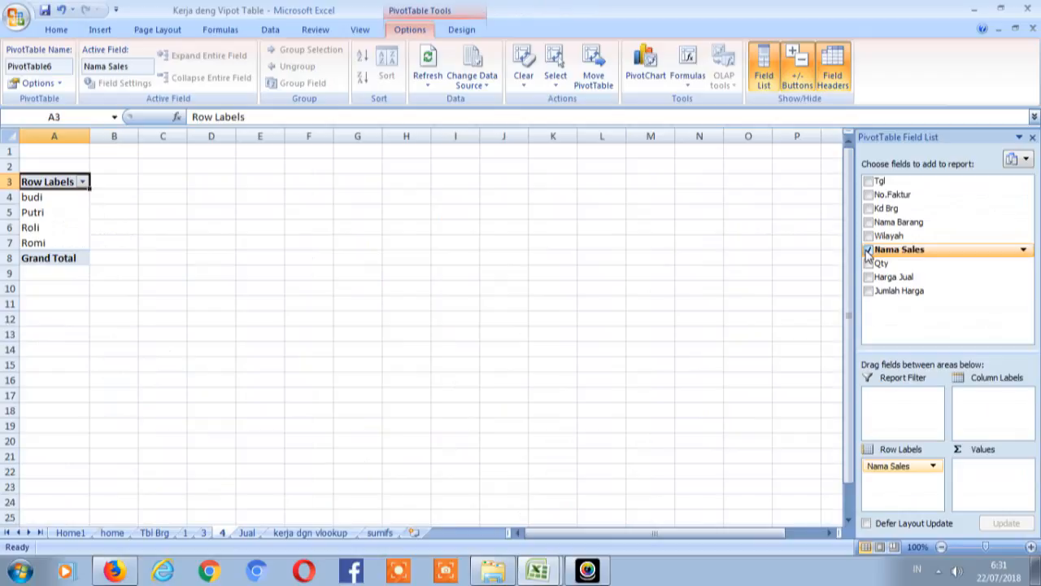
{"action": "left_click", "coordinate": [869, 222]}
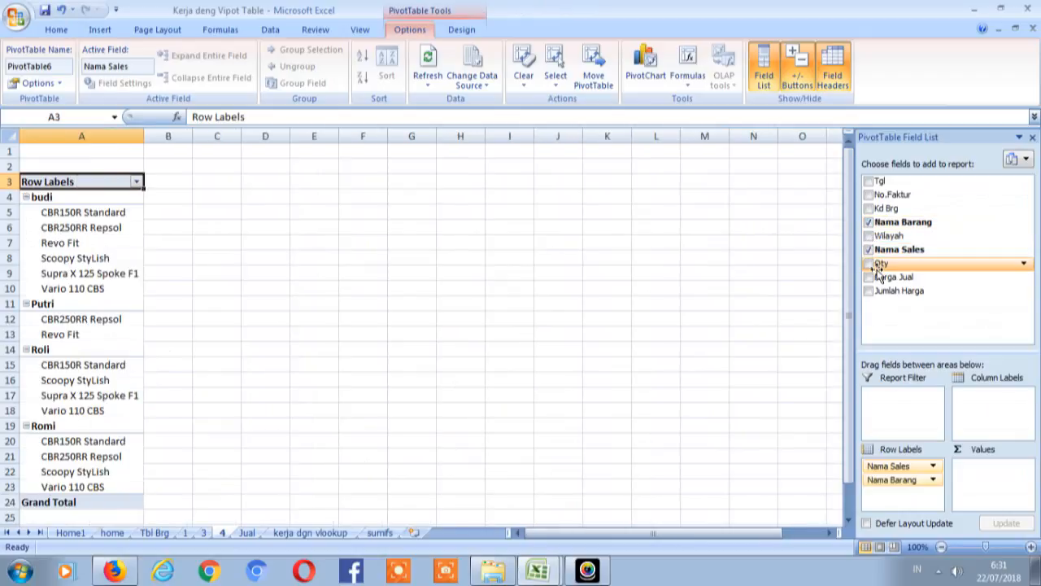
{"action": "left_click", "coordinate": [869, 264]}
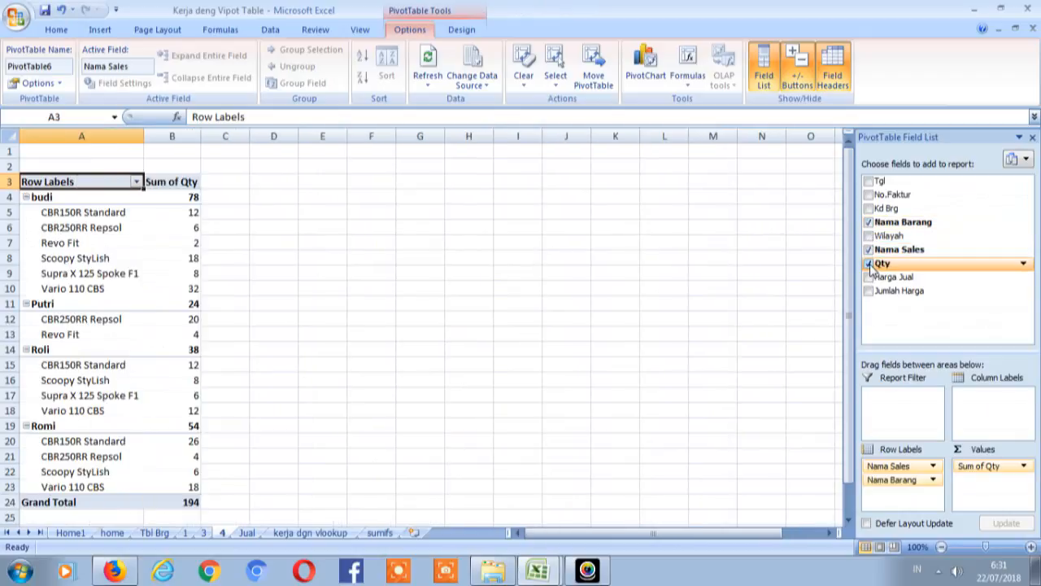
{"action": "left_click", "coordinate": [869, 290]}
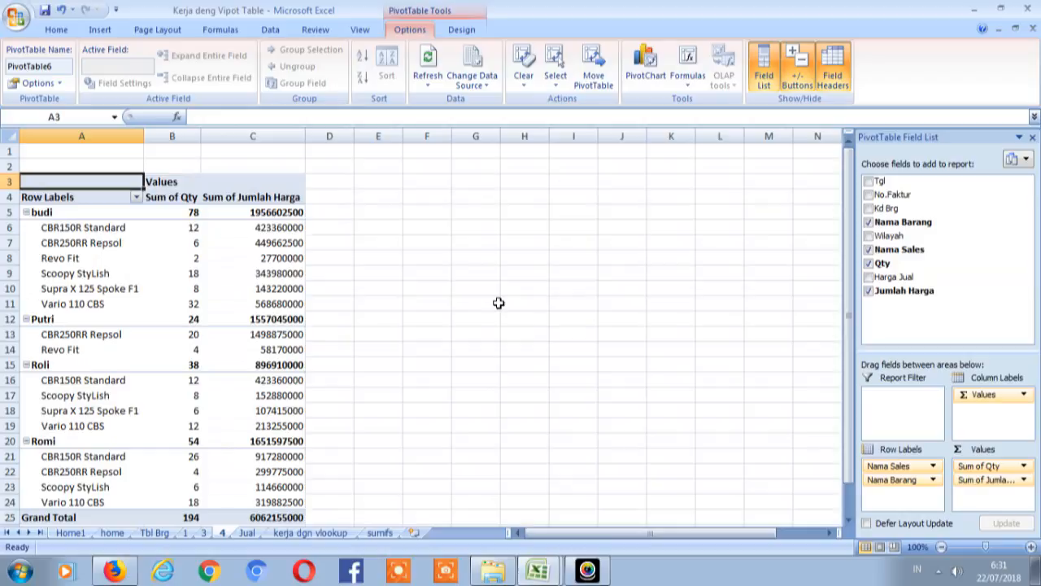
Step: Examine the first salesman's quantity and sales amount per product in sheet 4's PivotTable
{"action": "left_click", "coordinate": [81, 213]}
{"action": "key", "text": "Down"}
{"action": "key", "text": "Right"}
{"action": "key", "text": "Right"}
{"action": "key", "text": "Right"}
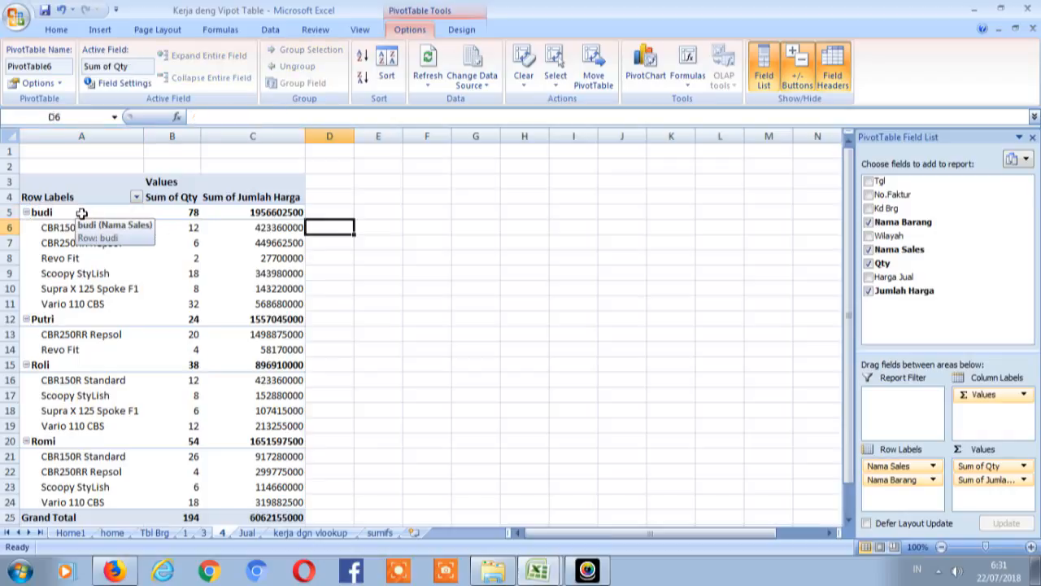
{"action": "key", "text": "Left"}
{"action": "key", "text": "Left"}
{"action": "key", "text": "Left"}
{"action": "key", "text": "Down"}
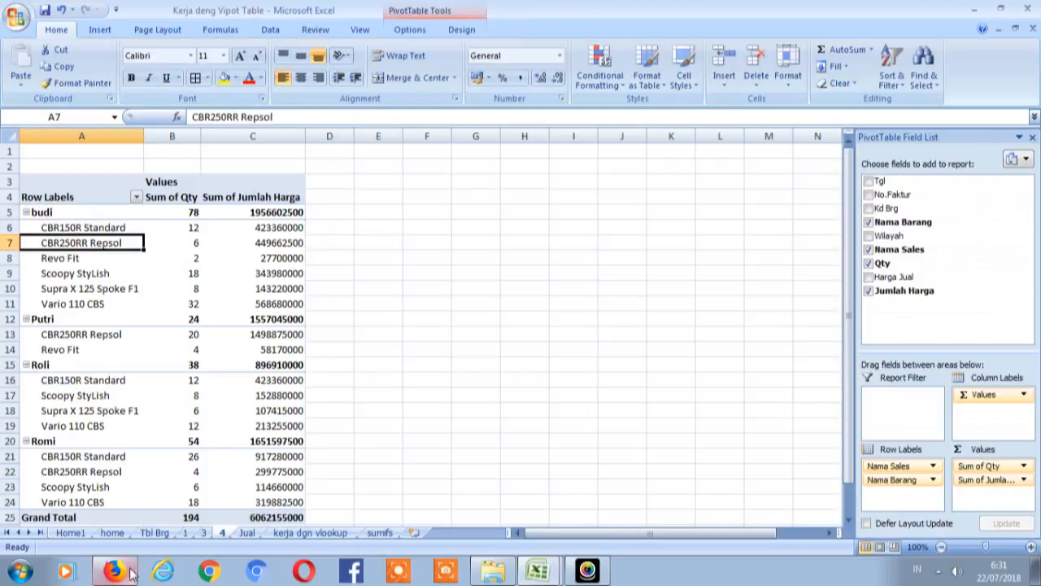
Step: Check the product and salesman lists on Tbl Brg, and read the fifth task on Jual
{"action": "left_click", "coordinate": [151, 533]}
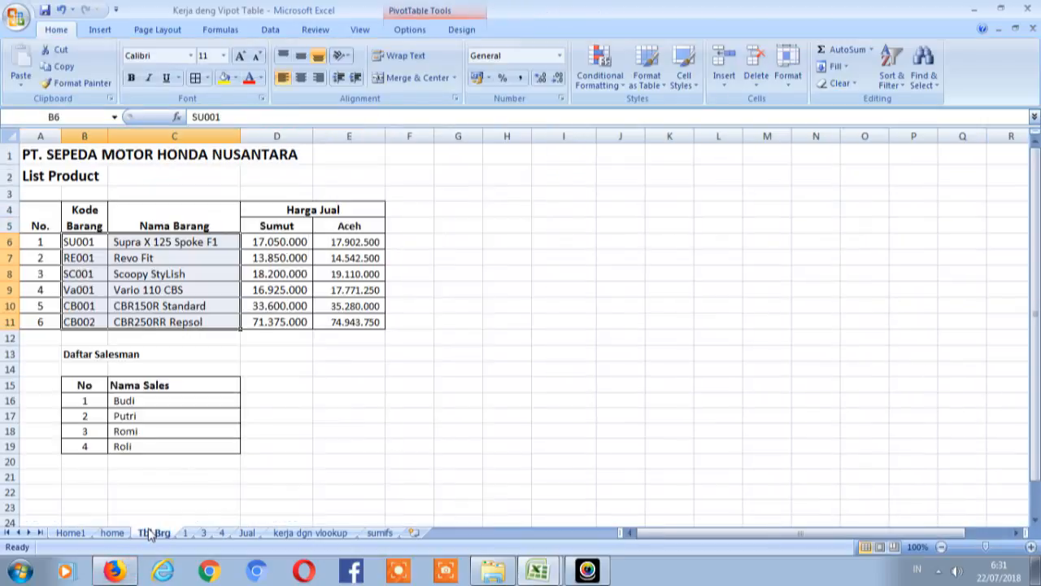
{"action": "left_click", "coordinate": [247, 532]}
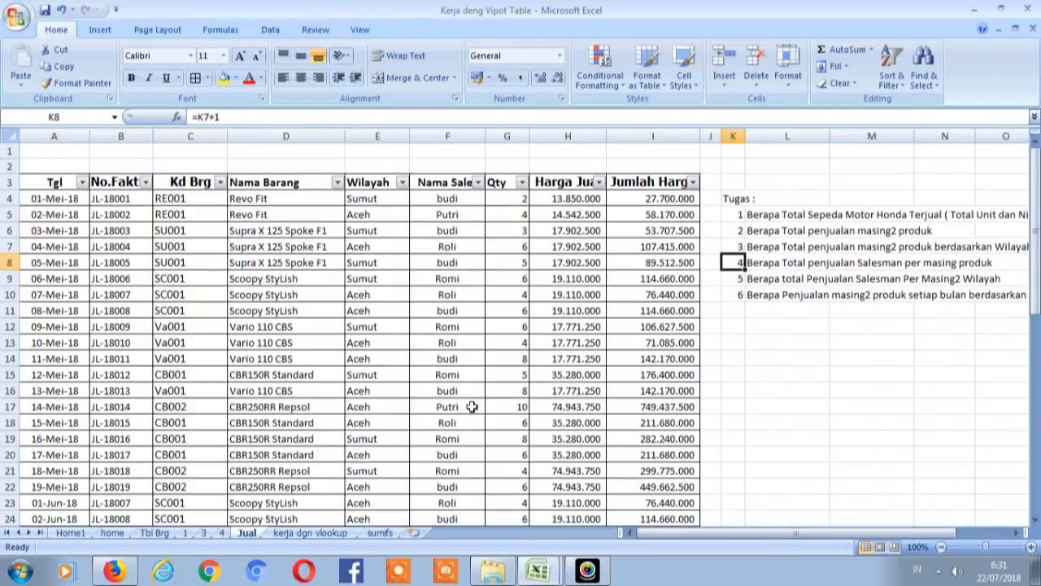
{"action": "left_click", "coordinate": [732, 279]}
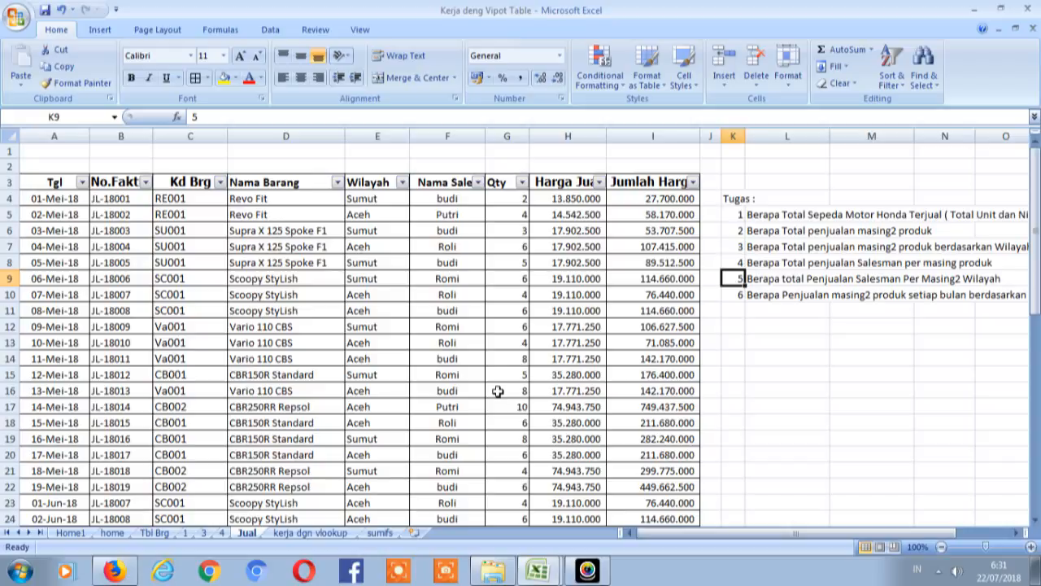
Step: Try adding Wilayah to sheet 4's row labels, compare it with the fifth task on Jual, and remove the field again
{"action": "left_click", "coordinate": [221, 533]}
{"action": "left_click", "coordinate": [171, 303]}
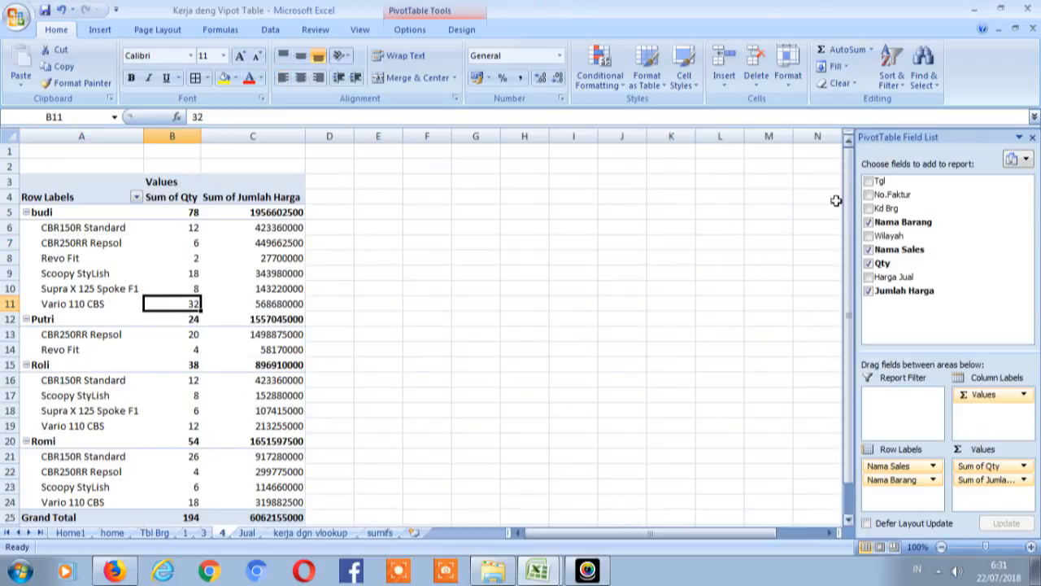
{"action": "left_click", "coordinate": [869, 237]}
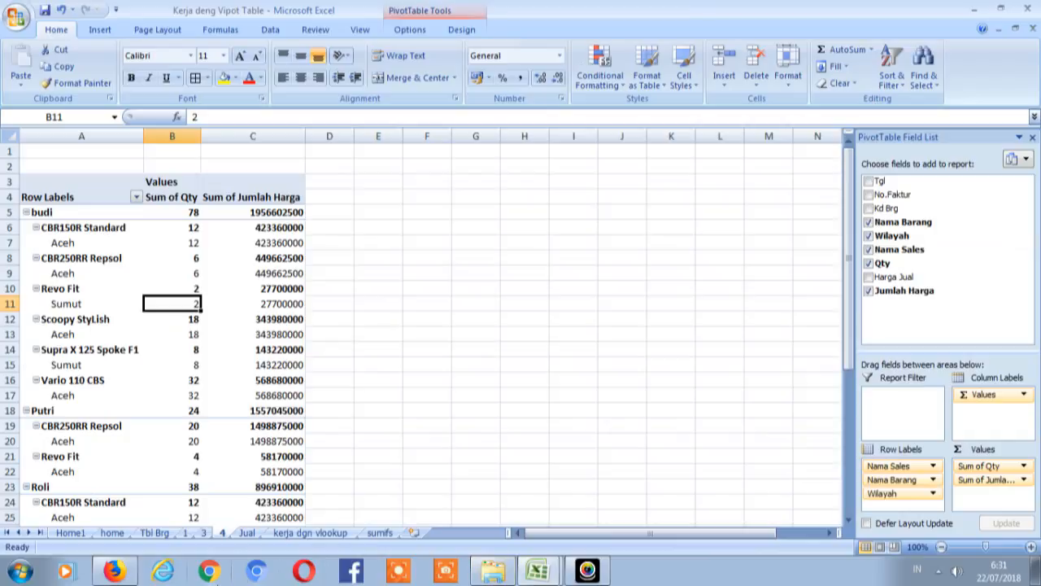
{"action": "left_click", "coordinate": [247, 534]}
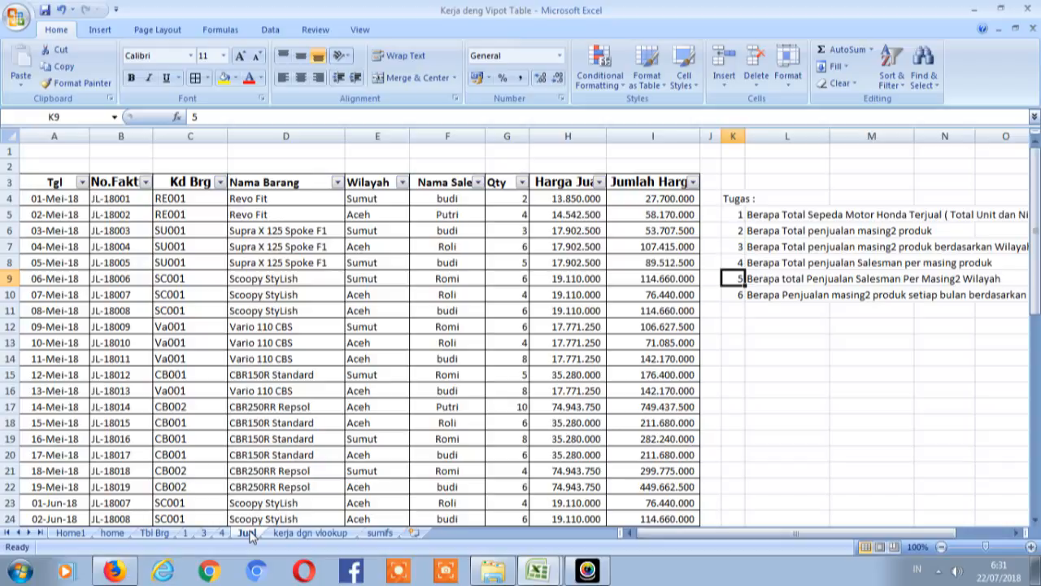
{"action": "left_click", "coordinate": [224, 536]}
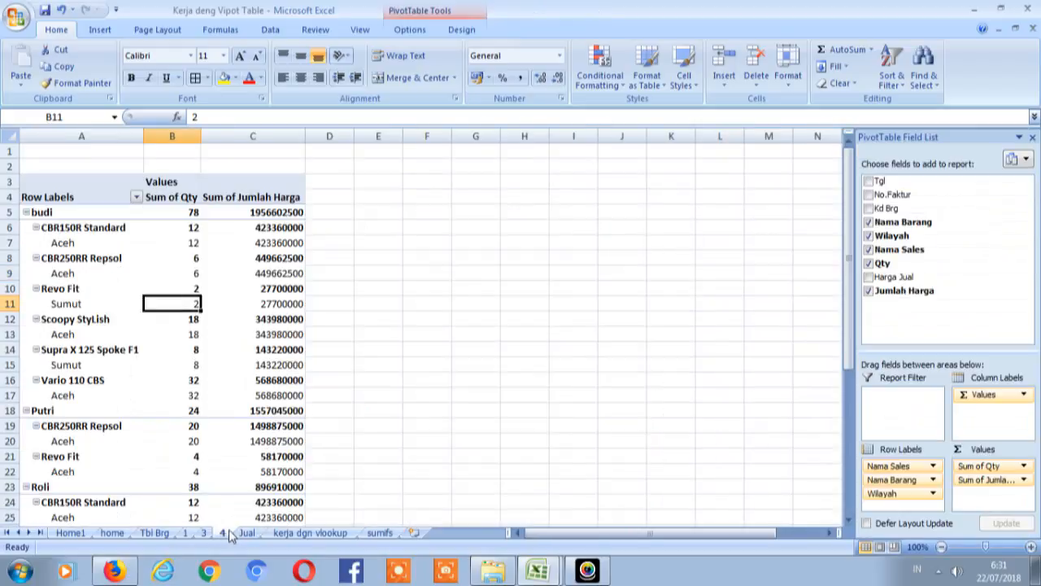
{"action": "left_click", "coordinate": [245, 533]}
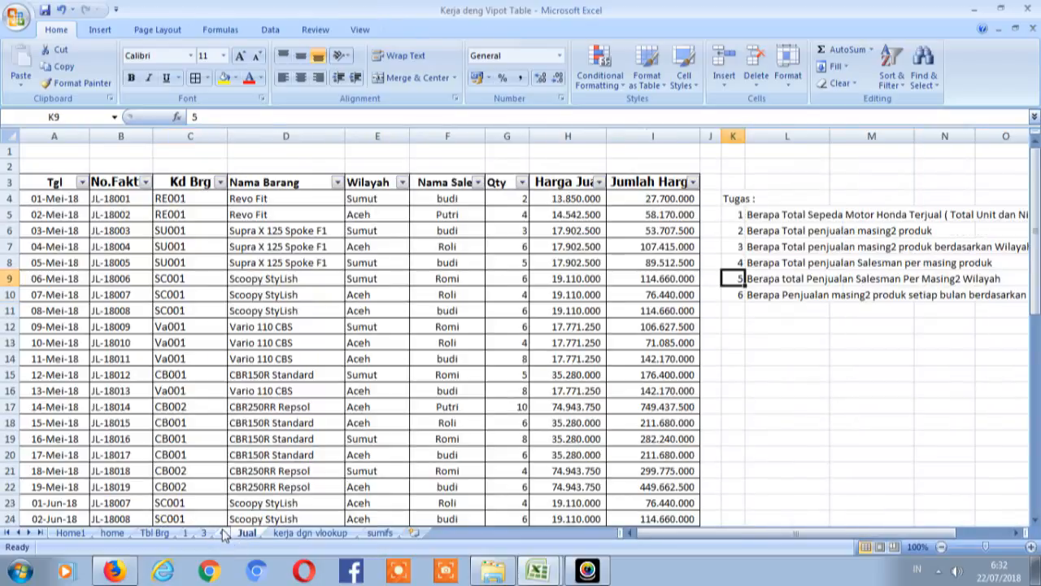
{"action": "left_click", "coordinate": [223, 533]}
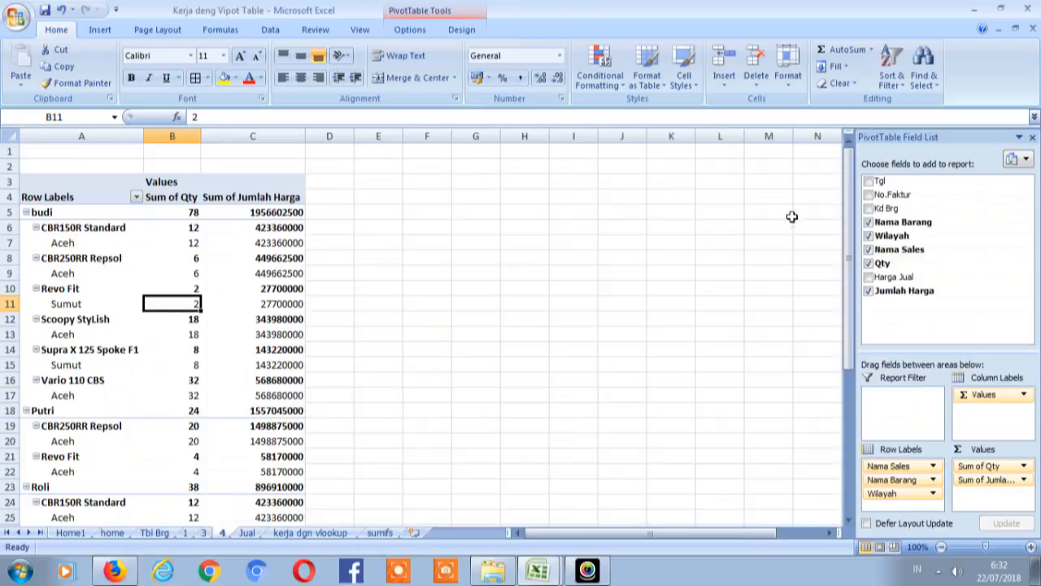
{"action": "left_click", "coordinate": [868, 236]}
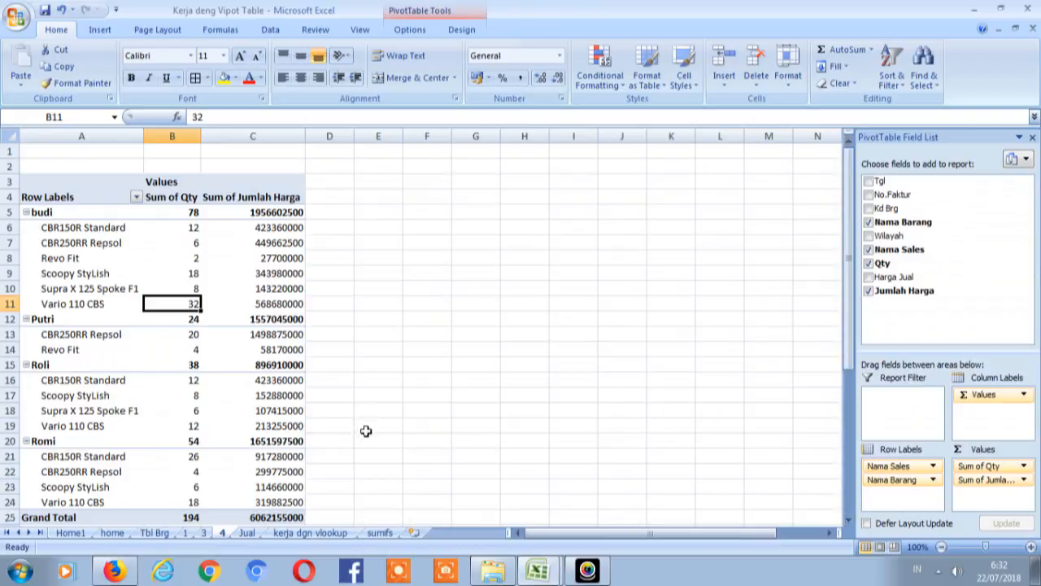
Step: Create another PivotTable on a new worksheet from the Jual sales range A3:I36 for the fifth task
{"action": "left_click", "coordinate": [247, 532]}
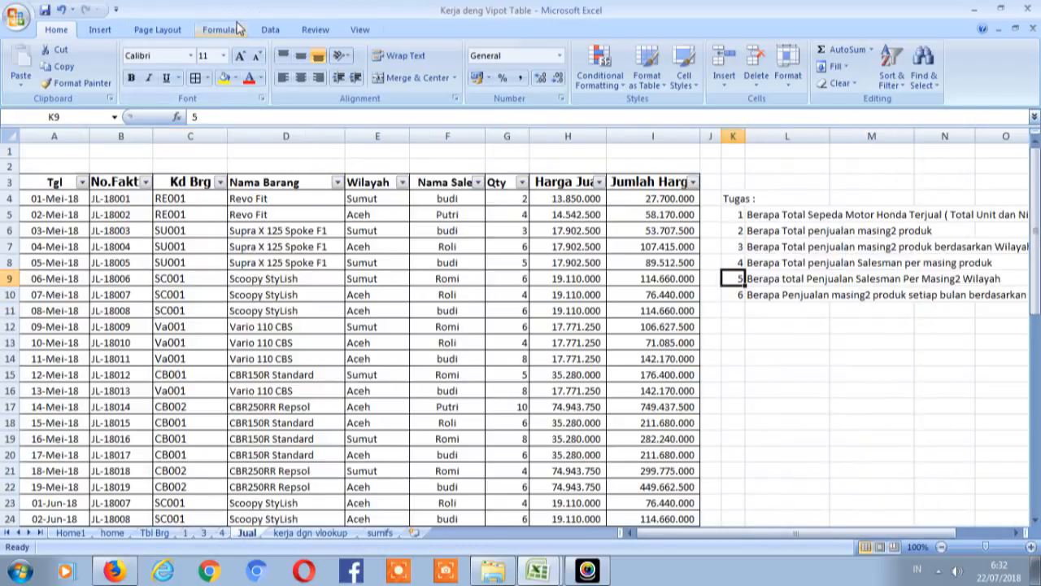
{"action": "left_click", "coordinate": [99, 30]}
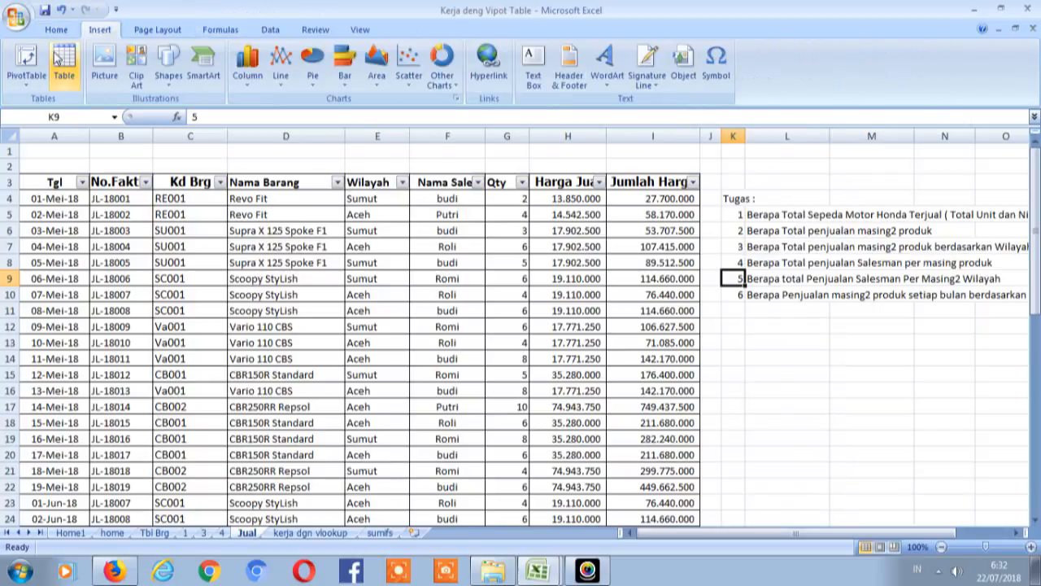
{"action": "left_click", "coordinate": [26, 59]}
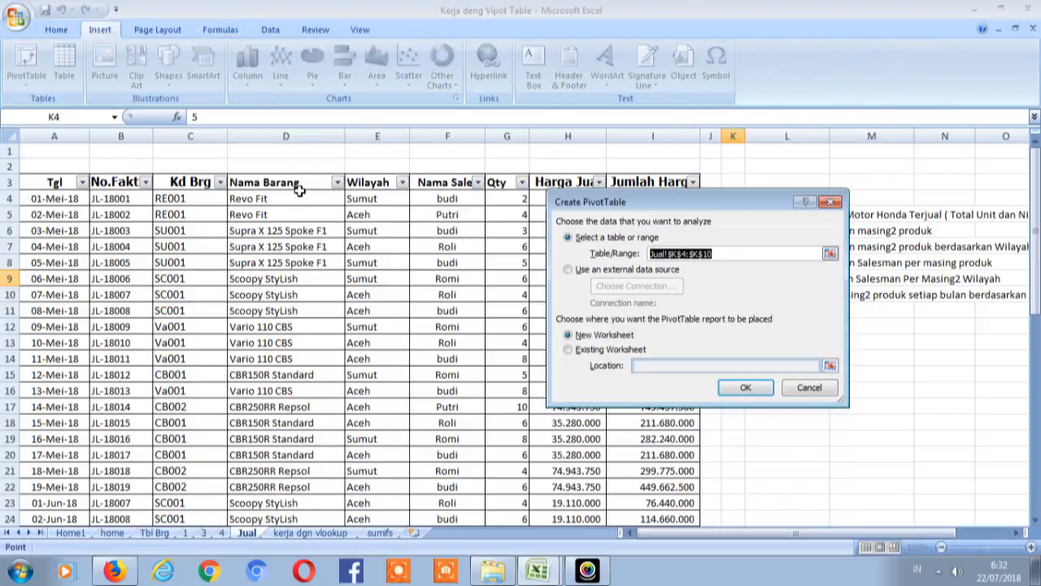
{"action": "left_click_drag", "start_coordinate": [52, 186], "coordinate": [663, 471]}
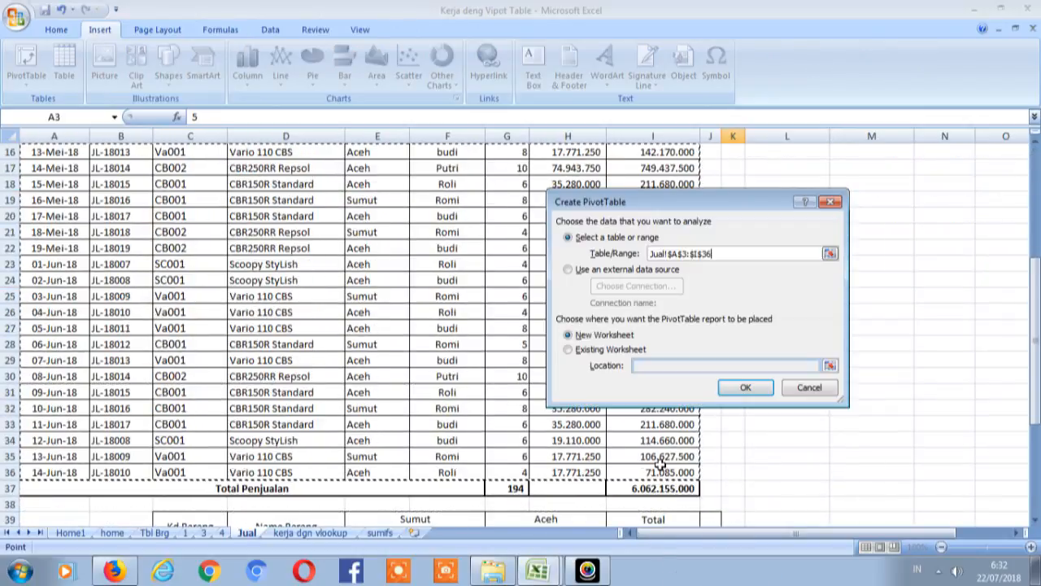
{"action": "left_click", "coordinate": [744, 391]}
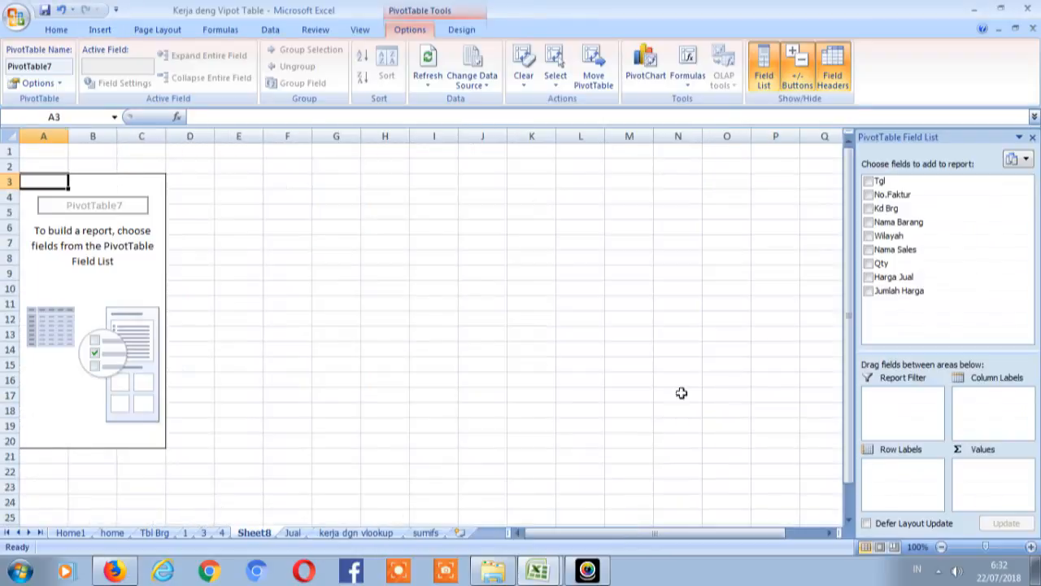
Step: Add Nama Sales, Wilayah and Nama Barang as row labels and Qty and Jumlah Harga as values to the Sheet8 PivotTable
{"action": "left_click", "coordinate": [98, 246]}
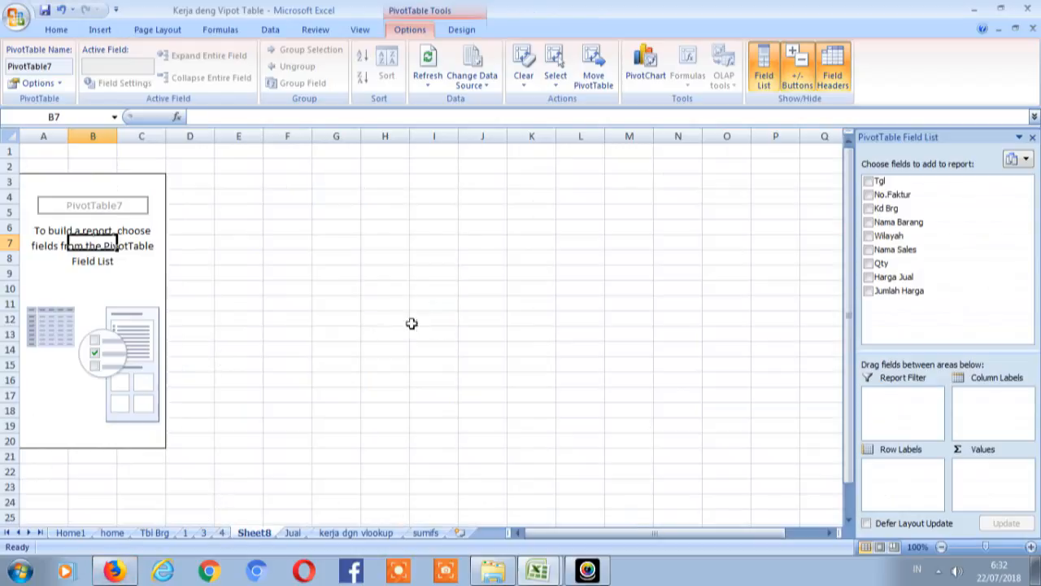
{"action": "left_click", "coordinate": [869, 250]}
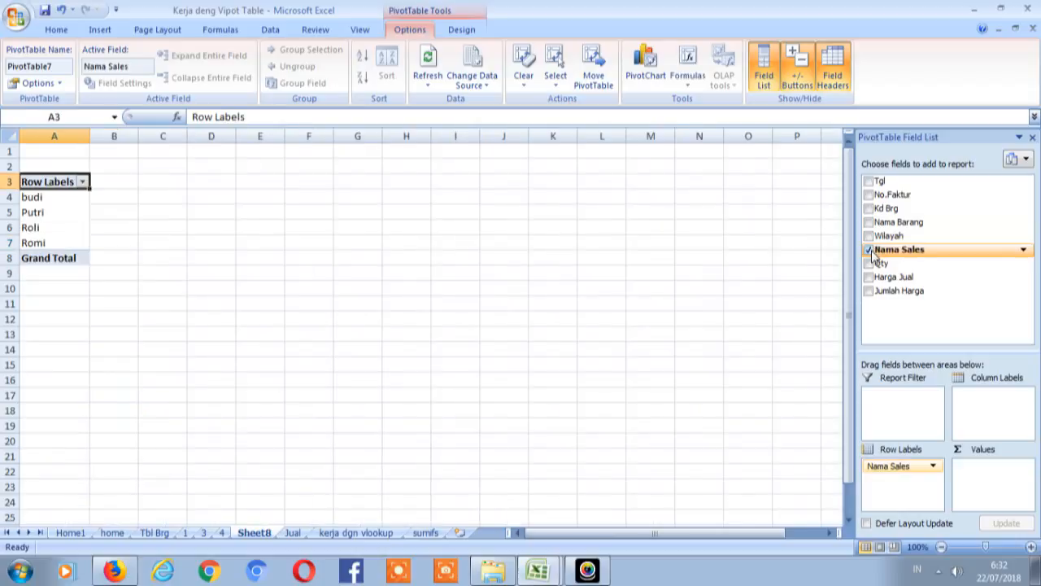
{"action": "left_click", "coordinate": [868, 236]}
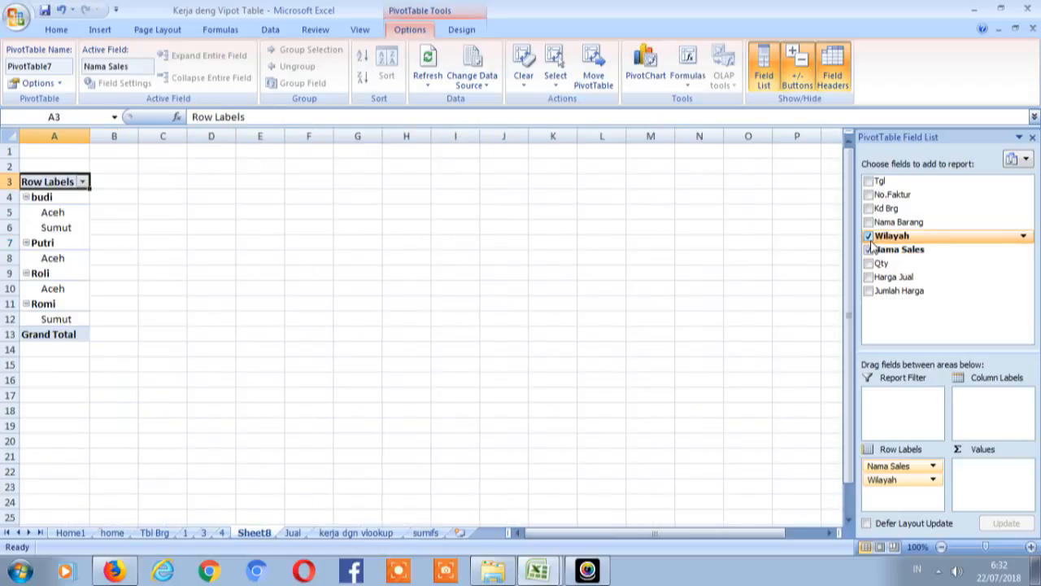
{"action": "left_click", "coordinate": [869, 222]}
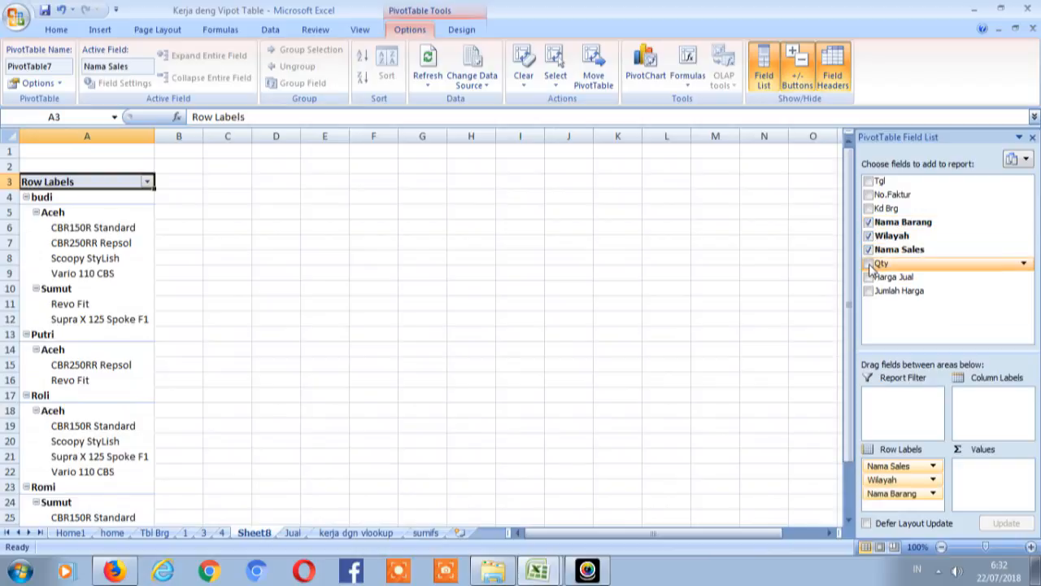
{"action": "left_click", "coordinate": [869, 264]}
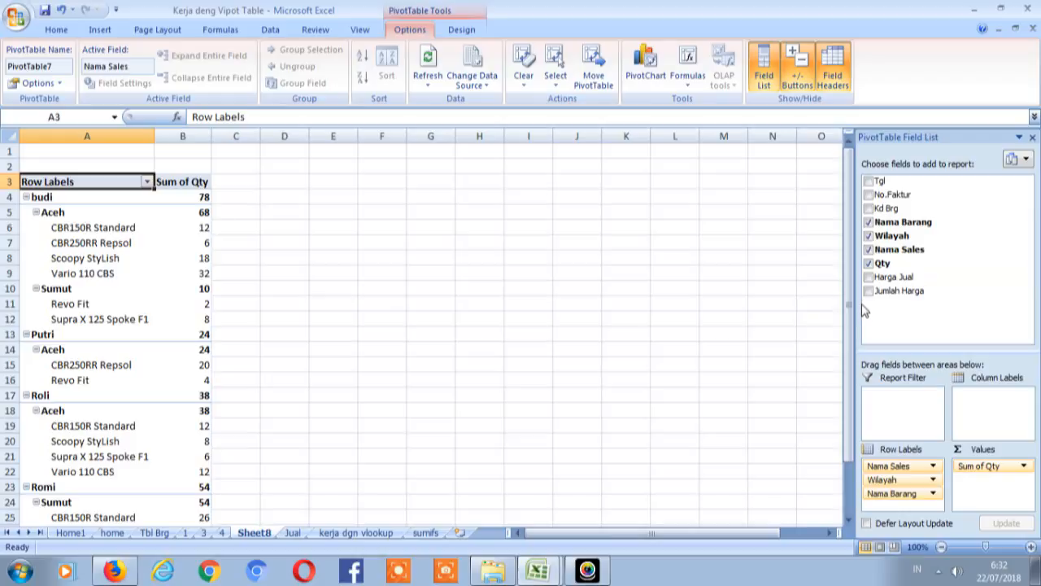
{"action": "left_click", "coordinate": [868, 291]}
{"action": "left_click", "coordinate": [643, 356]}
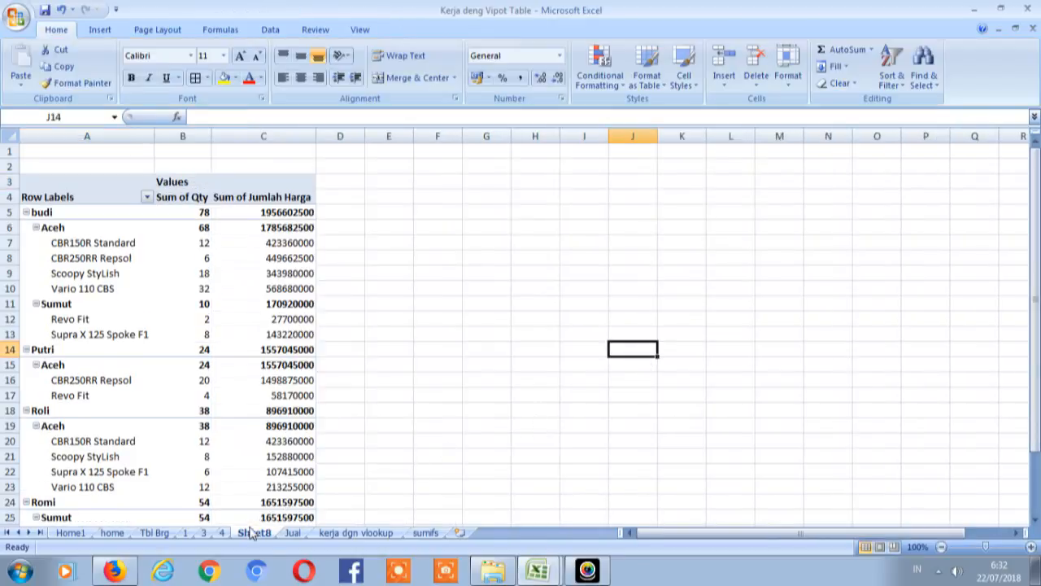
Step: Compare the Tugas list on Jual with the salesman and region PivotTable on Sheet8
{"action": "left_click", "coordinate": [292, 533]}
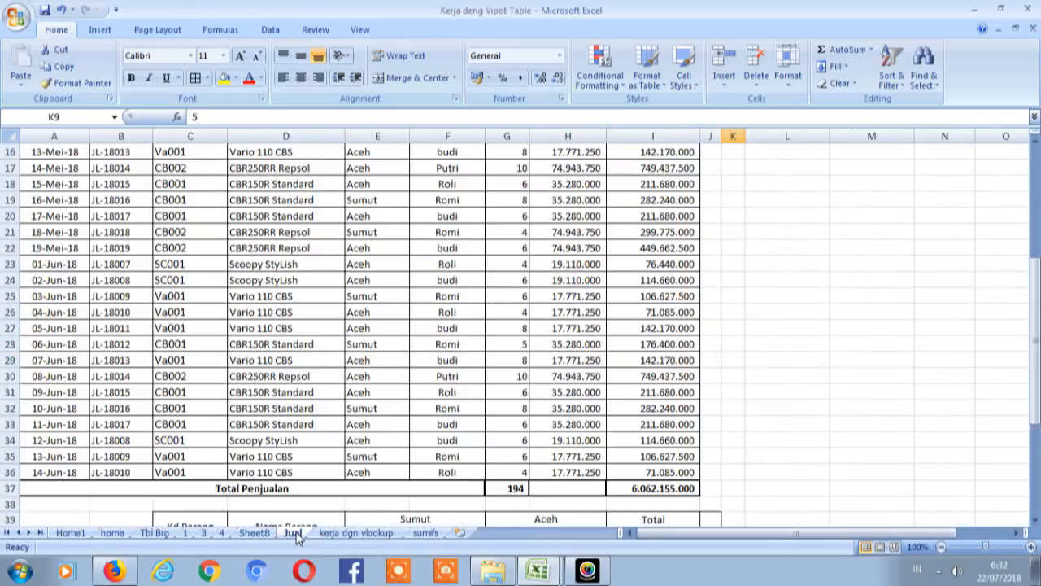
{"action": "left_click", "coordinate": [447, 409]}
{"action": "key", "text": "Page_Up"}
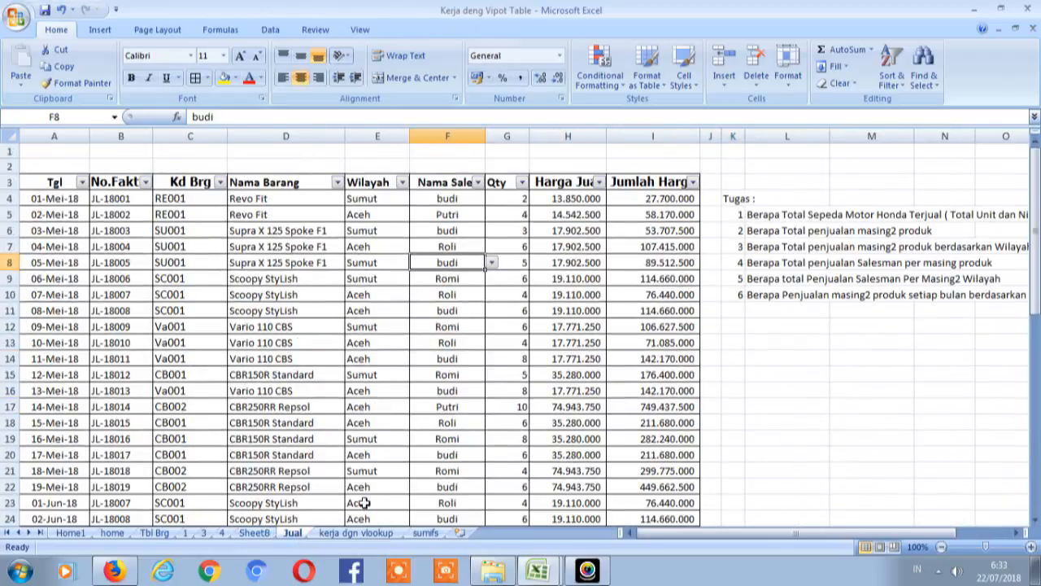
{"action": "left_click", "coordinate": [257, 533]}
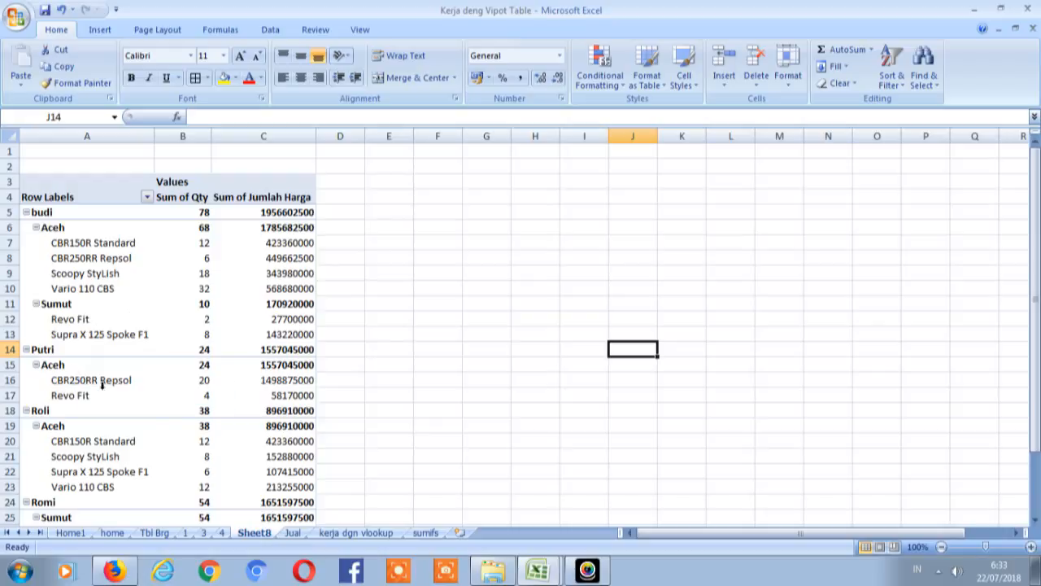
Step: Rename the Sheet8 worksheet holding the salesman and region PivotTable as 5
{"action": "mouse_move", "coordinate": [209, 411]}
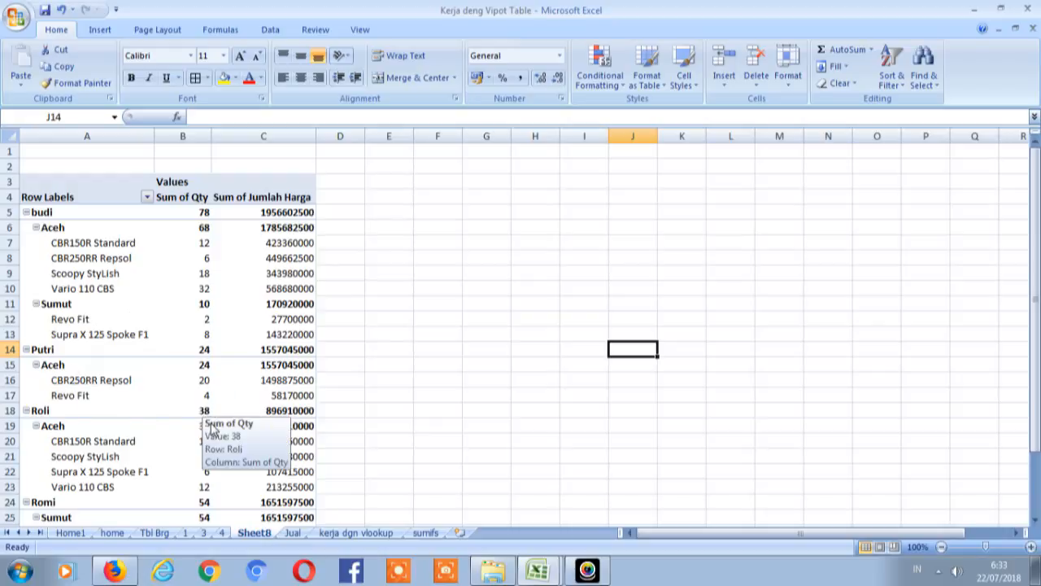
{"action": "left_click", "coordinate": [426, 334]}
{"action": "mouse_move", "coordinate": [1035, 281]}
{"action": "left_mouse_down"}
{"action": "mouse_move", "coordinate": [1037, 348]}
{"action": "mouse_move", "coordinate": [1037, 269]}
{"action": "left_mouse_up"}
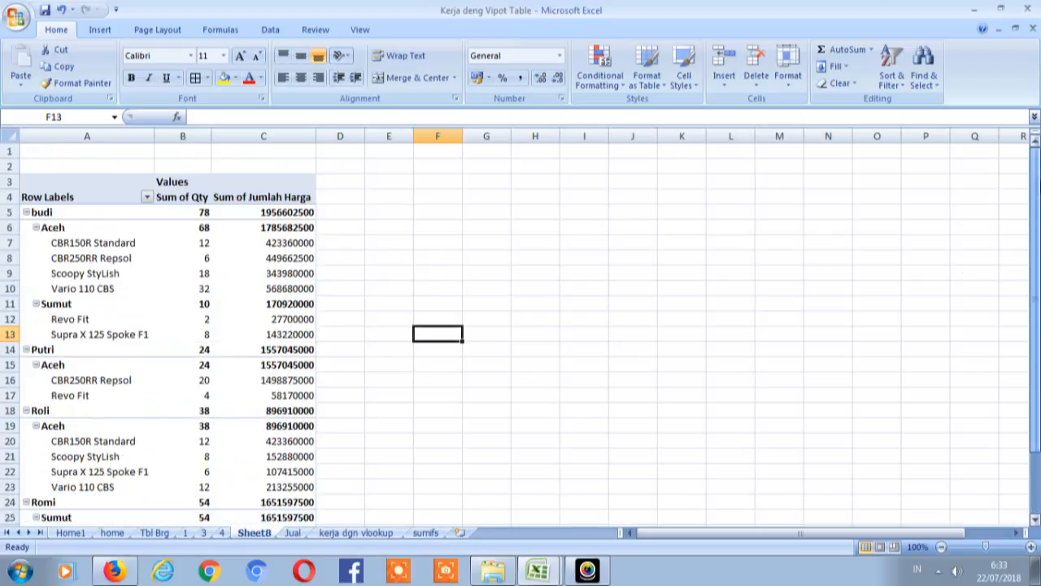
{"action": "double_click", "coordinate": [258, 533]}
{"action": "type", "text": "5"}
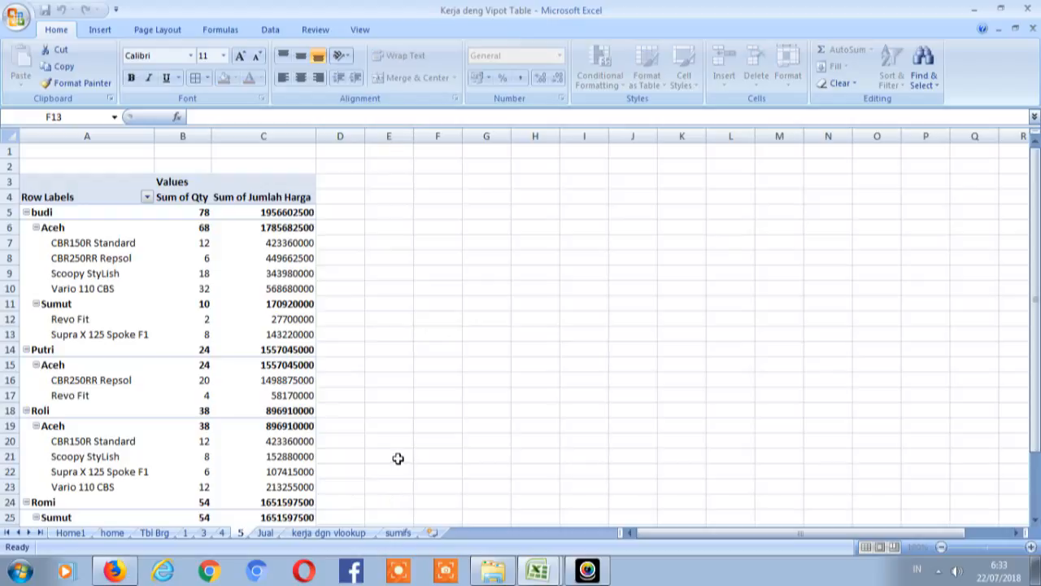
{"action": "left_click", "coordinate": [389, 455]}
Step: Read the sixth task on Jual about monthly product sales by Wilayah and check it against the sales table's Tgl column
{"action": "left_click", "coordinate": [264, 532]}
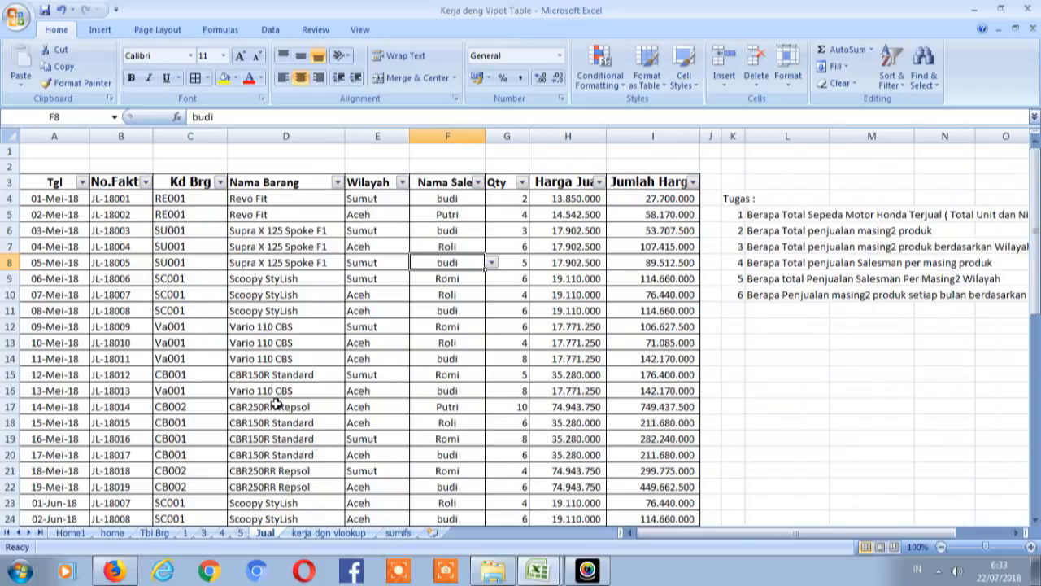
{"action": "left_click", "coordinate": [734, 293]}
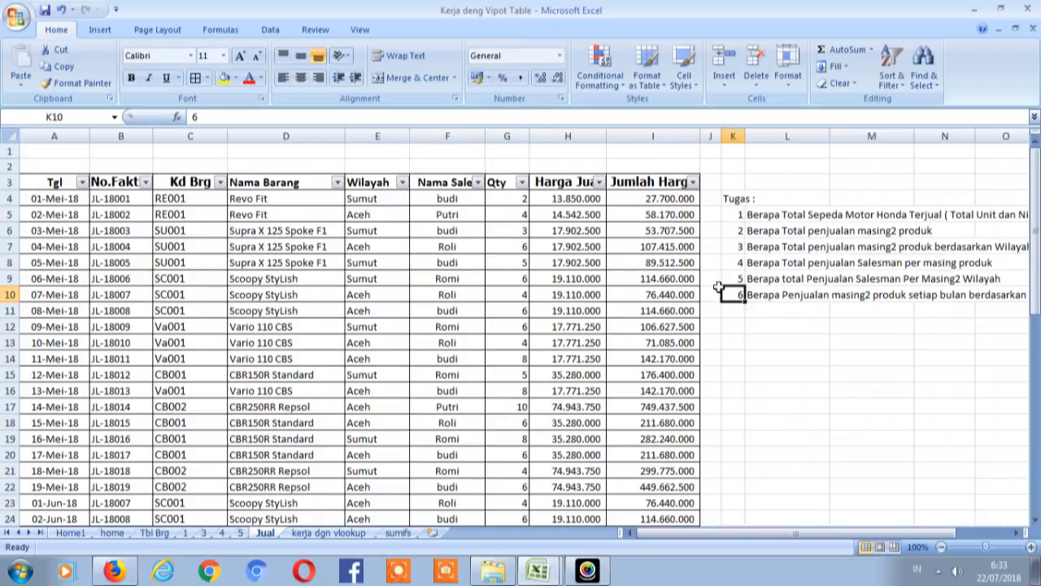
{"action": "key", "text": "Right"}
{"action": "key", "text": "Right"}
{"action": "key", "text": "Right"}
{"action": "key", "text": "Right"}
{"action": "key", "text": "Right"}
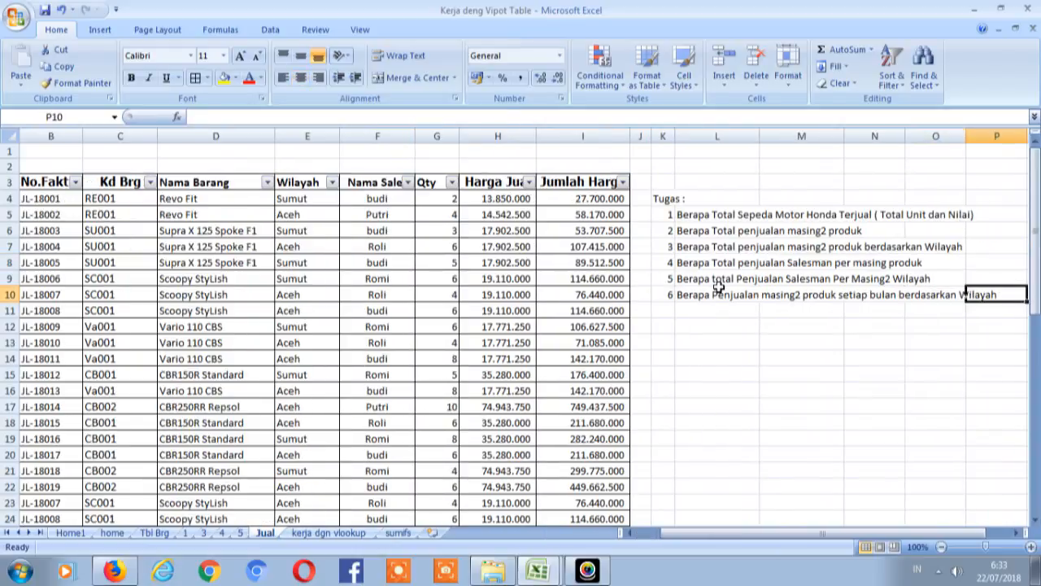
{"action": "key", "text": "Left"}
{"action": "key", "text": "Left"}
{"action": "key", "text": "Left"}
{"action": "key", "text": "Left"}
{"action": "key", "text": "Left"}
{"action": "key", "text": "Left"}
{"action": "key", "text": "Left"}
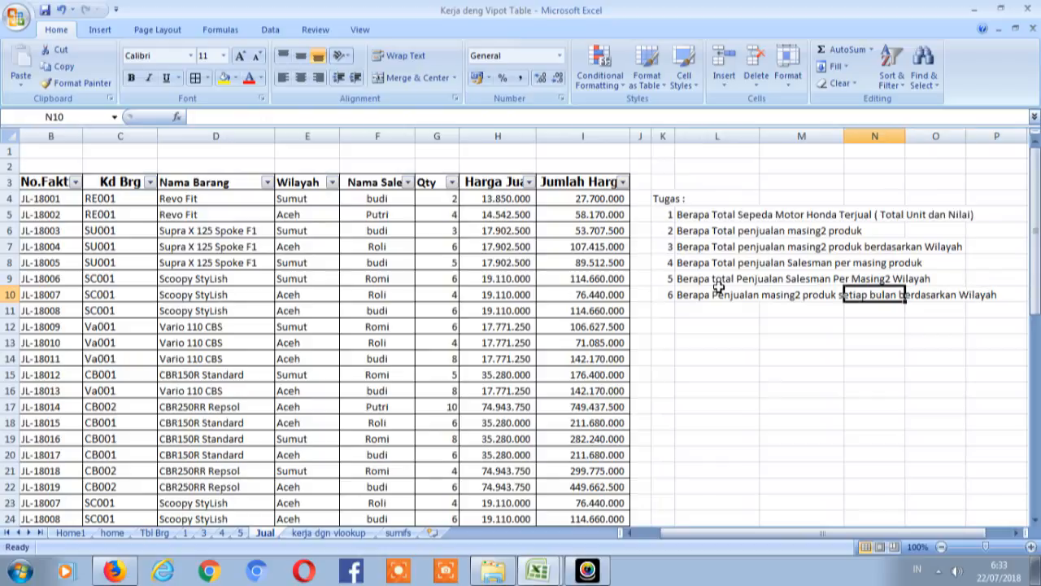
{"action": "key", "text": "Right"}
{"action": "key", "text": "Right"}
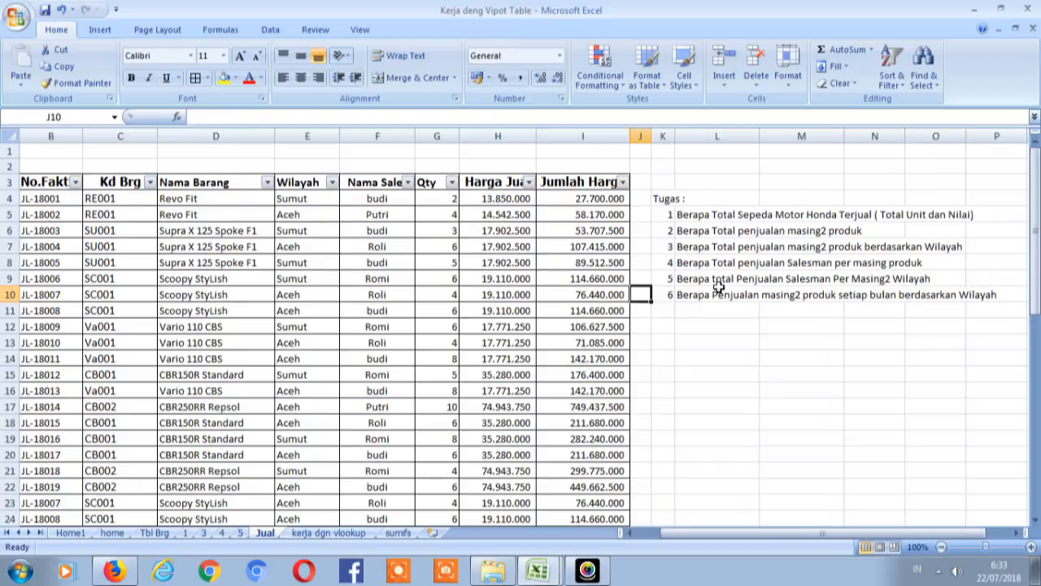
{"action": "key", "text": "Left"}
{"action": "key", "text": "Left"}
{"action": "key", "text": "Left"}
{"action": "key", "text": "Left"}
{"action": "key", "text": "Left"}
{"action": "key", "text": "Left"}
{"action": "key", "text": "Left"}
{"action": "key", "text": "Left"}
{"action": "key", "text": "Left"}
{"action": "key", "text": "Left"}
{"action": "key", "text": "Right"}
{"action": "key", "text": "Right"}
{"action": "key", "text": "Right"}
{"action": "key", "text": "Right"}
{"action": "key", "text": "Right"}
{"action": "key", "text": "Right"}
{"action": "key", "text": "Right"}
{"action": "key", "text": "Right"}
{"action": "key", "text": "Right"}
{"action": "key", "text": "Right"}
{"action": "key", "text": "Right"}
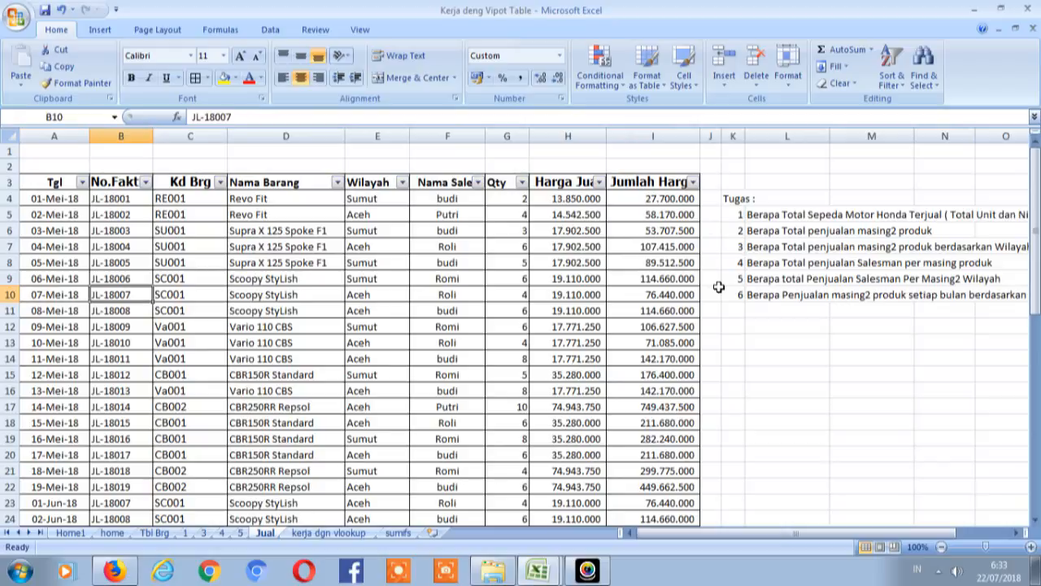
{"action": "key", "text": "Left"}
{"action": "key", "text": "Left"}
{"action": "key", "text": "Left"}
{"action": "key", "text": "Left"}
{"action": "key", "text": "Left"}
{"action": "key", "text": "Left"}
{"action": "key", "text": "Home"}
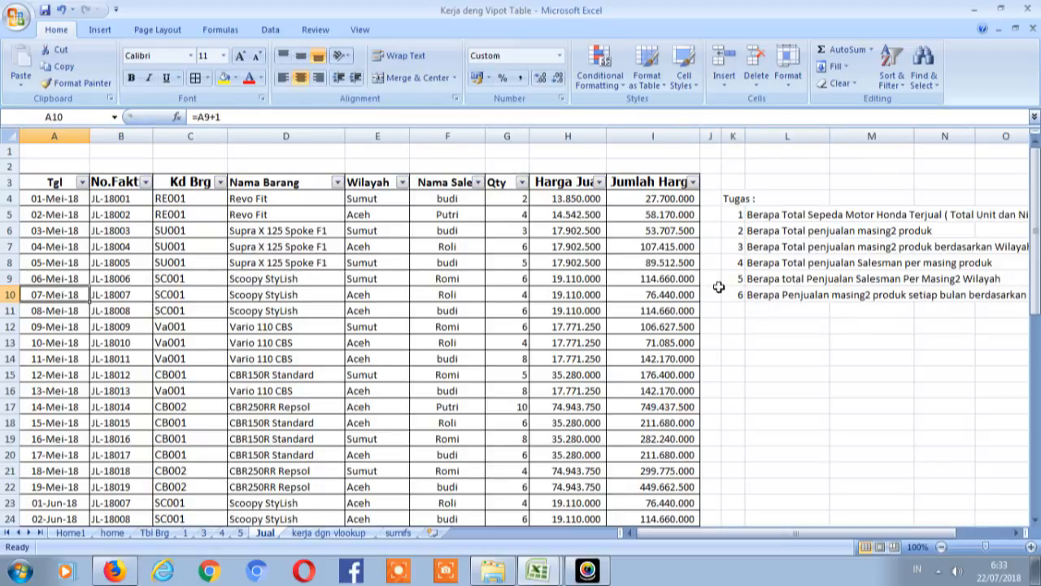
Step: Copy the entire Jual worksheet and paste it into a new blank worksheet
{"action": "left_click", "coordinate": [16, 135]}
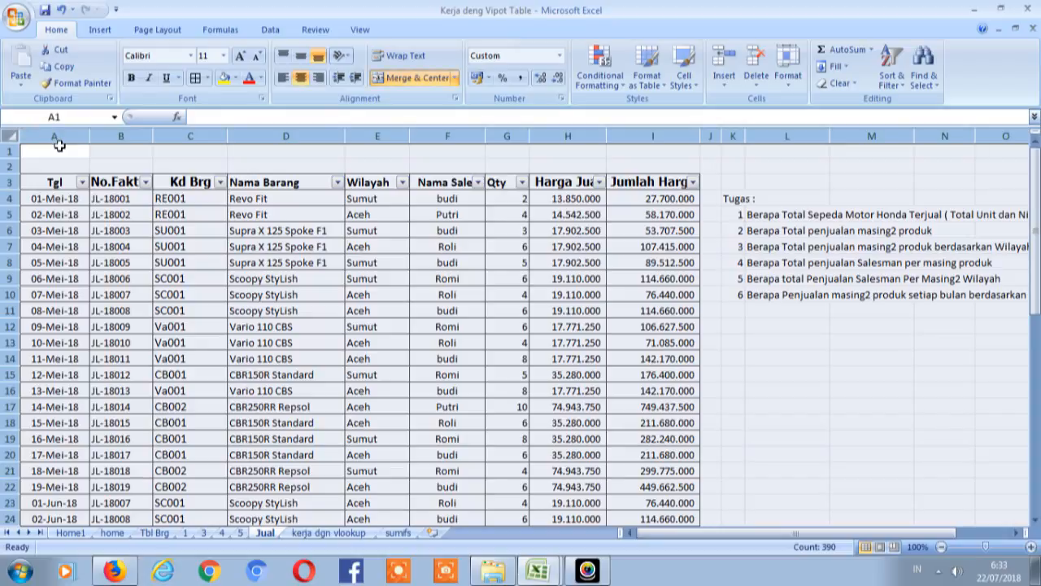
{"action": "key", "text": "ctrl+c"}
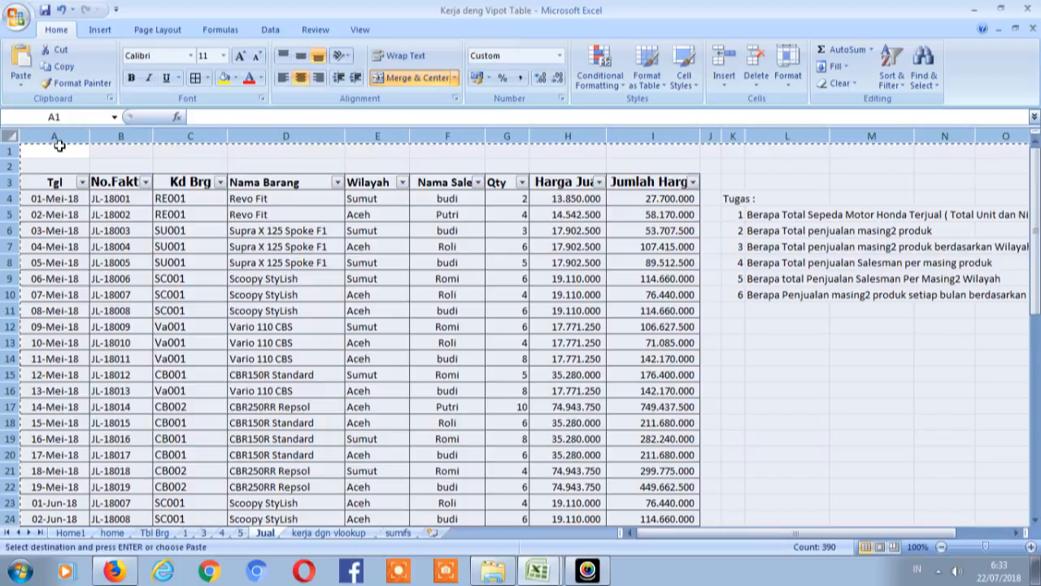
{"action": "left_click", "coordinate": [432, 533]}
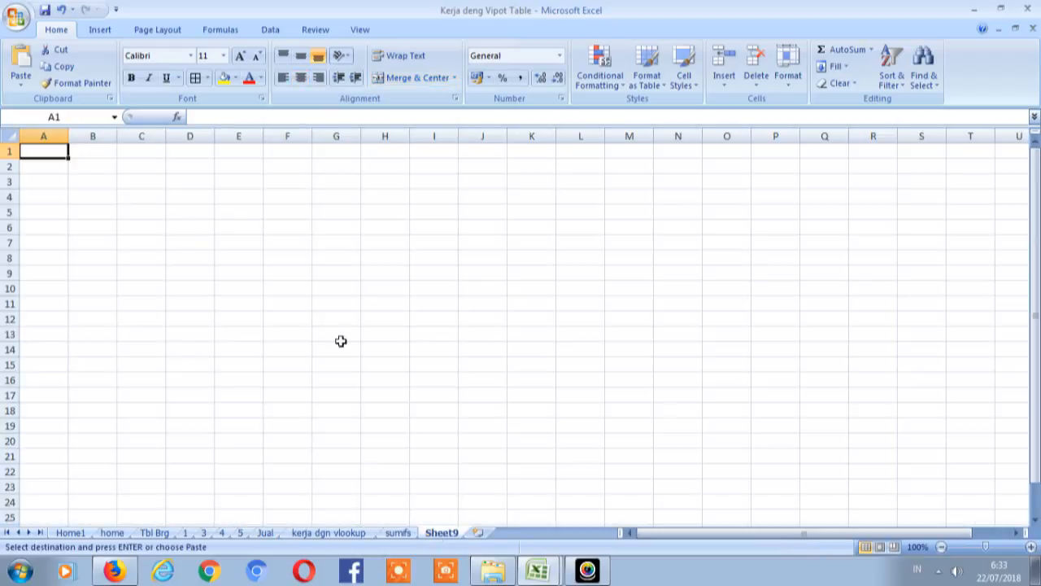
{"action": "left_click", "coordinate": [9, 135]}
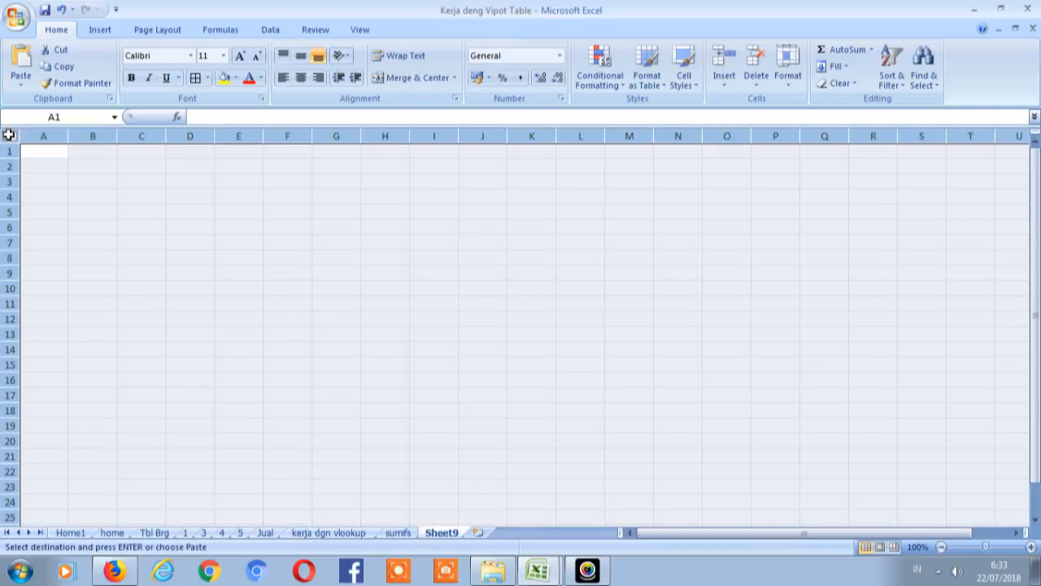
{"action": "key", "text": "ctrl+v"}
{"action": "left_click", "coordinate": [203, 326]}
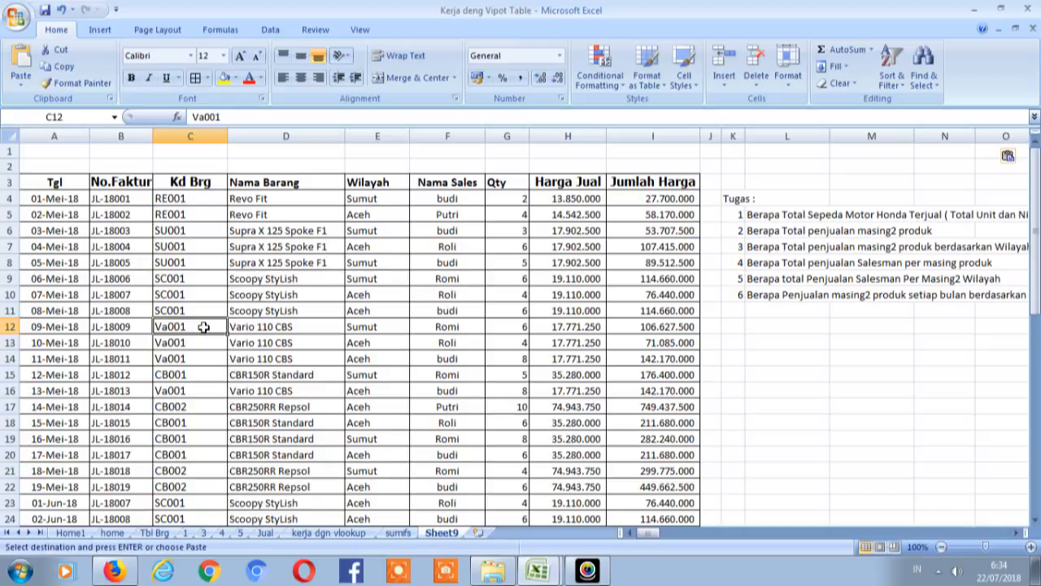
Step: Examine the copied sales table and the sixth task's full wording on Sheet9
{"action": "key", "text": "Right"}
{"action": "key", "text": "Right"}
{"action": "key", "text": "Right"}
{"action": "key", "text": "Right"}
{"action": "key", "text": "Right"}
{"action": "key", "text": "Right"}
{"action": "key", "text": "Right"}
{"action": "key", "text": "Right"}
{"action": "key", "text": "Right"}
{"action": "key", "text": "Right"}
{"action": "key", "text": "Right"}
{"action": "key", "text": "Right"}
{"action": "key", "text": "Right"}
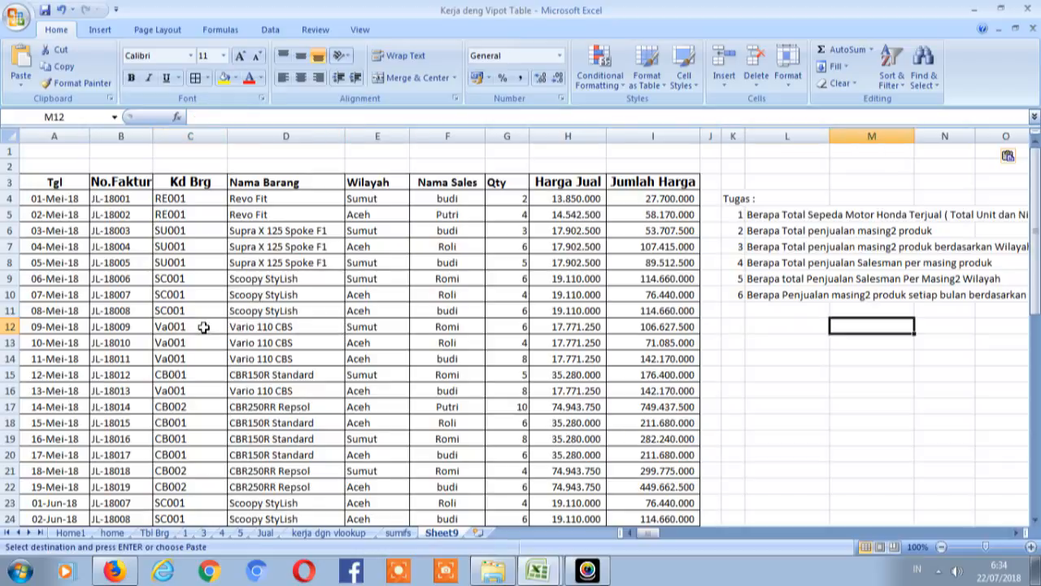
{"action": "key", "text": "Left"}
{"action": "key", "text": "Up"}
{"action": "key", "text": "Left"}
{"action": "key", "text": "Left"}
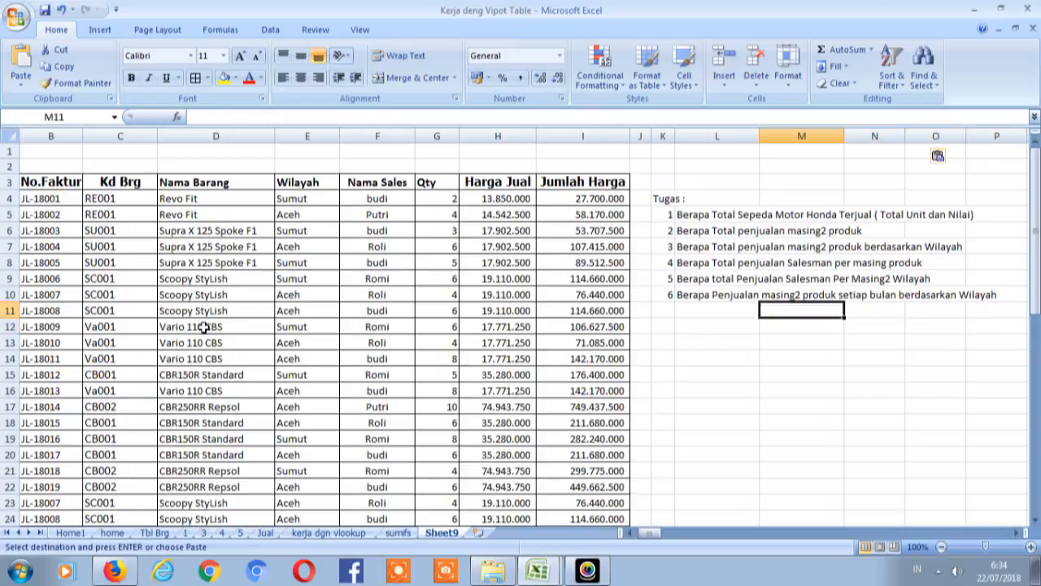
{"action": "key", "text": "Home"}
Step: Insert an entire blank column between Tgl and No.Faktur in Sheet9's sales table
{"action": "left_click", "coordinate": [118, 278]}
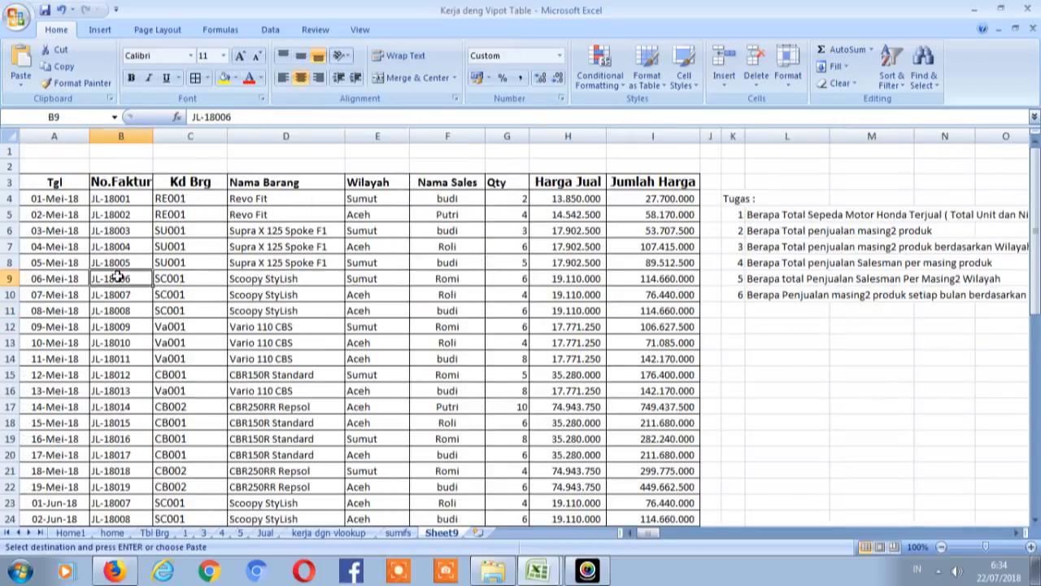
{"action": "right_click", "coordinate": [118, 277]}
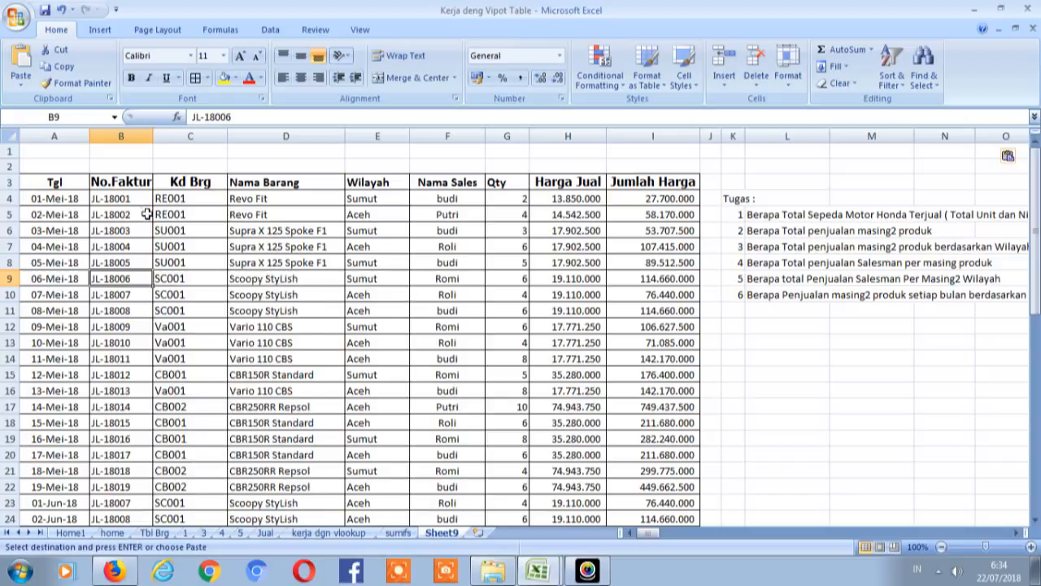
{"action": "left_click", "coordinate": [121, 296]}
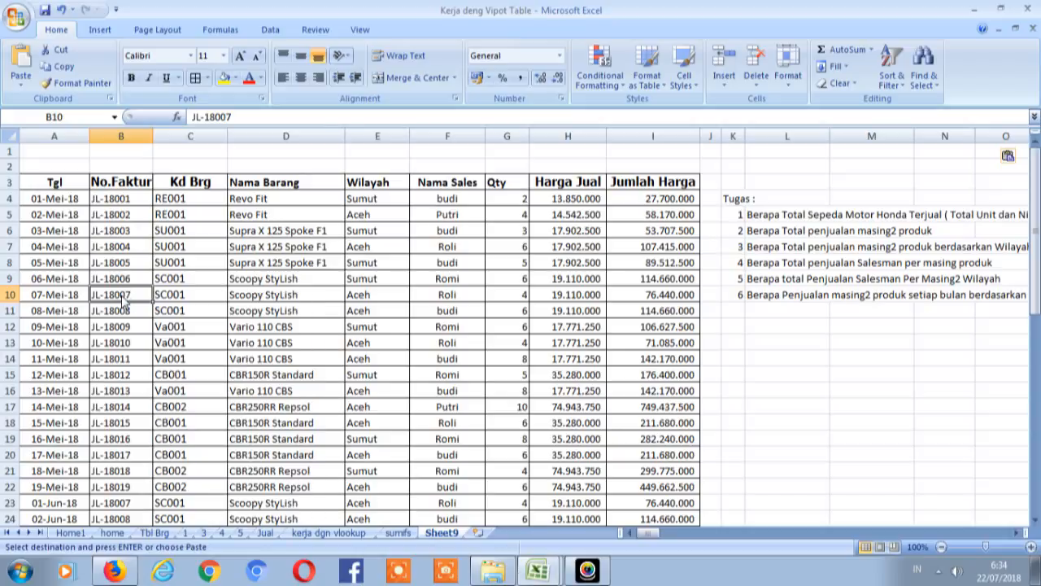
{"action": "right_click", "coordinate": [128, 299]}
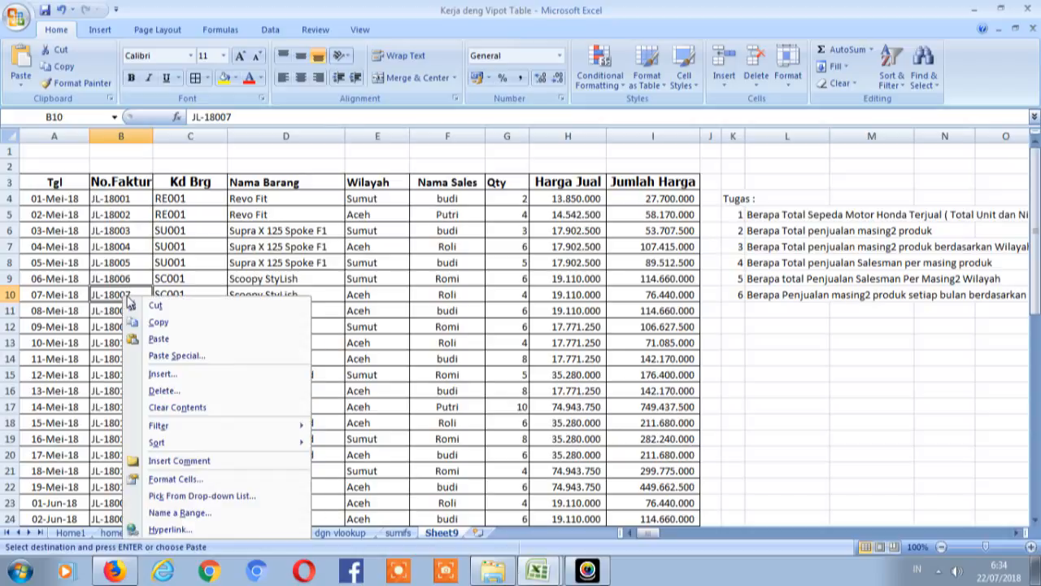
{"action": "left_click", "coordinate": [163, 375]}
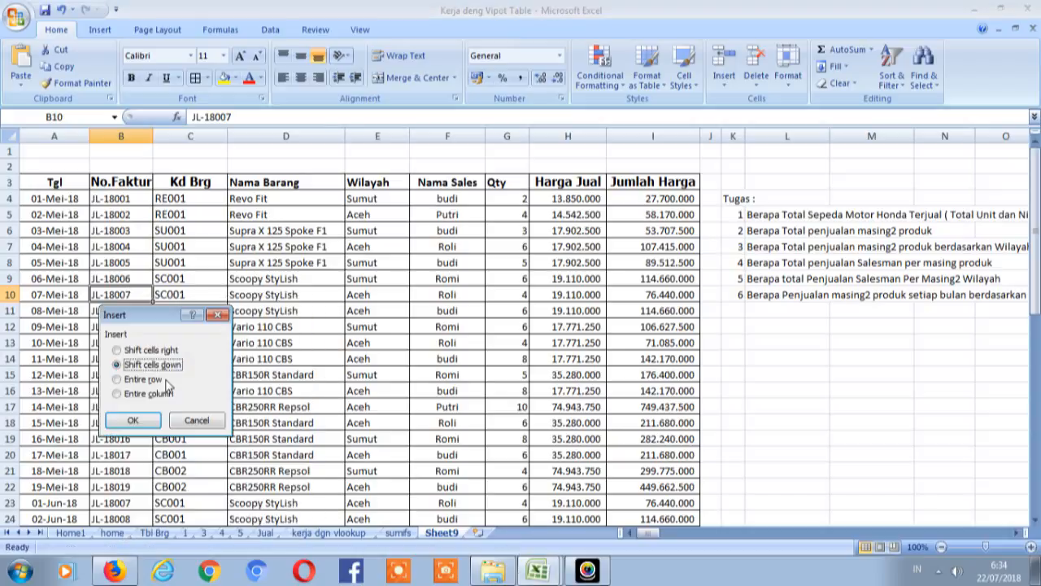
{"action": "left_click", "coordinate": [117, 393]}
{"action": "left_click", "coordinate": [135, 423]}
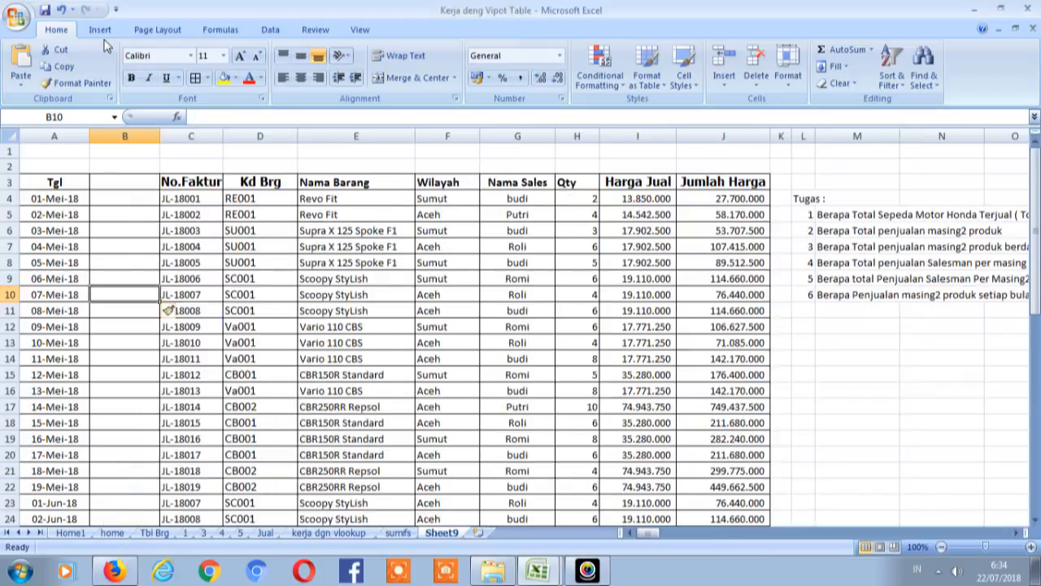
Step: Enter Bln as the new column's header in cell B3
{"action": "left_click", "coordinate": [110, 182]}
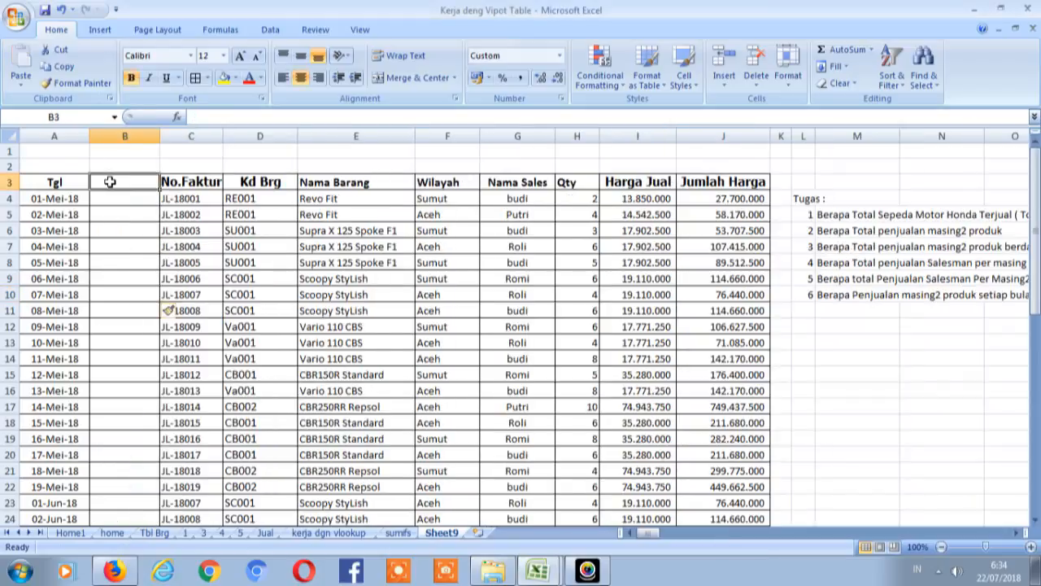
{"action": "type", "text": "Bkn"}
{"action": "key", "text": "BackSpace"}
{"action": "key", "text": "BackSpace"}
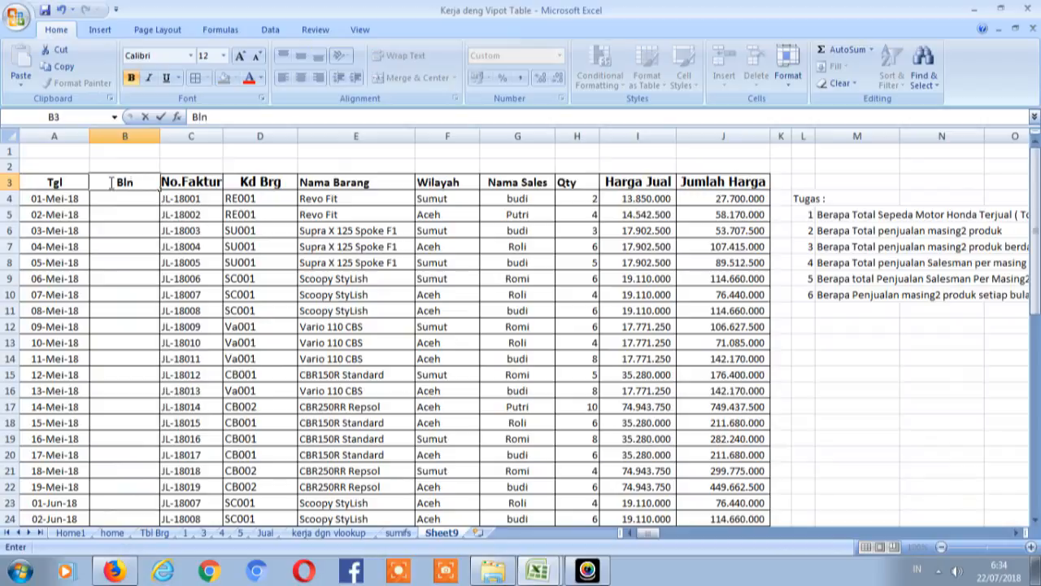
{"action": "type", "text": "ln"}
{"action": "key", "text": "Return"}
{"action": "key", "text": "Left"}
{"action": "key", "text": "Right"}
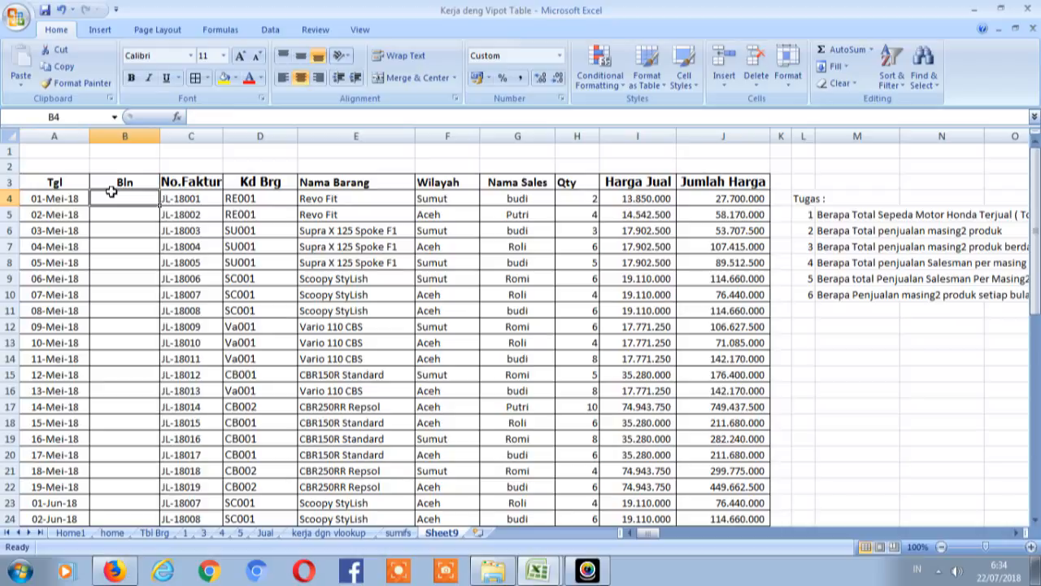
Step: Enter the formula =MONTH(A4) in cell B4 to extract the month from the Tgl date
{"action": "type", "text": "=mo"}
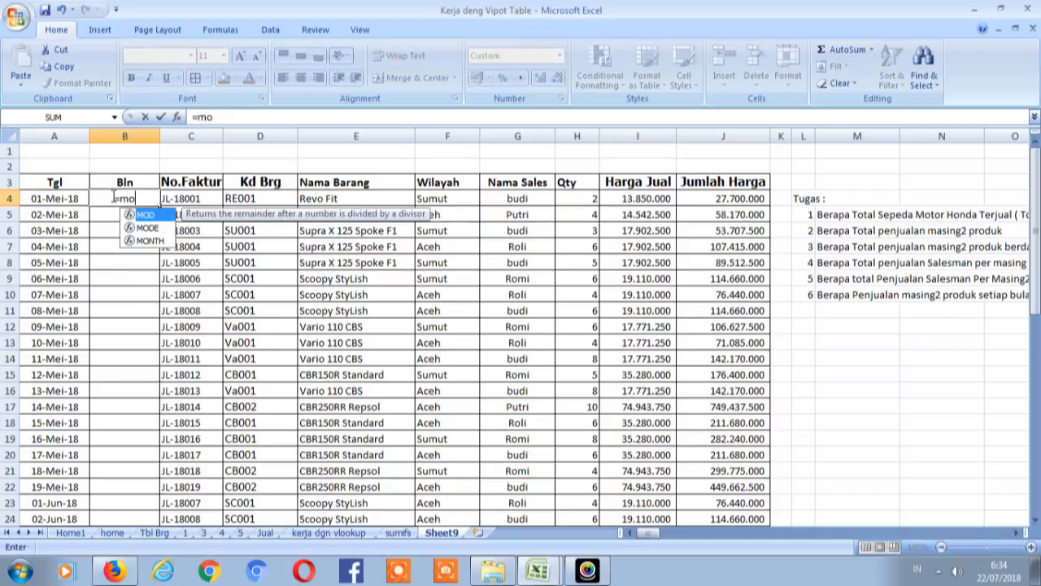
{"action": "double_click", "coordinate": [135, 242]}
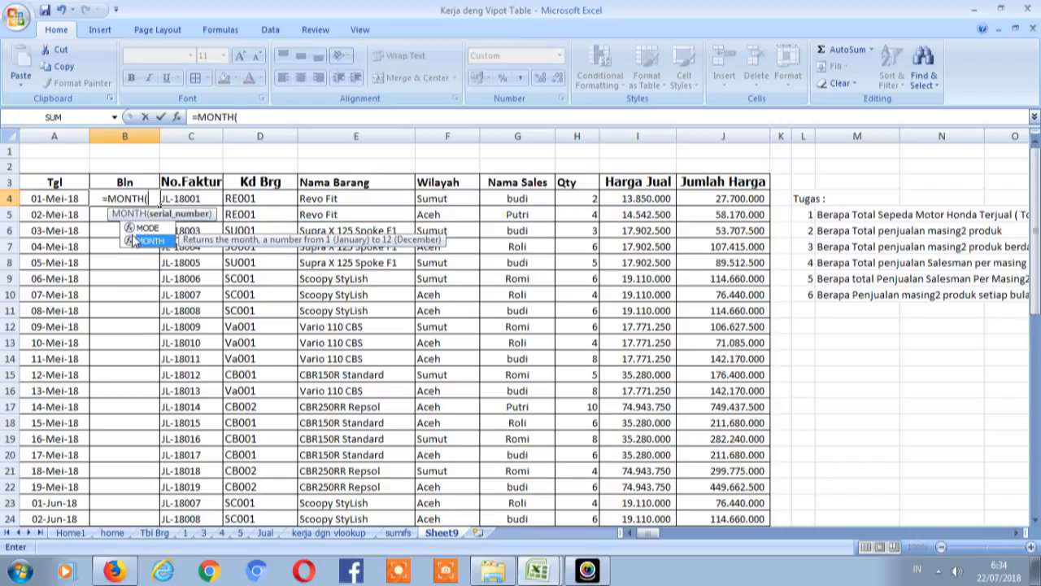
{"action": "left_click", "coordinate": [63, 202]}
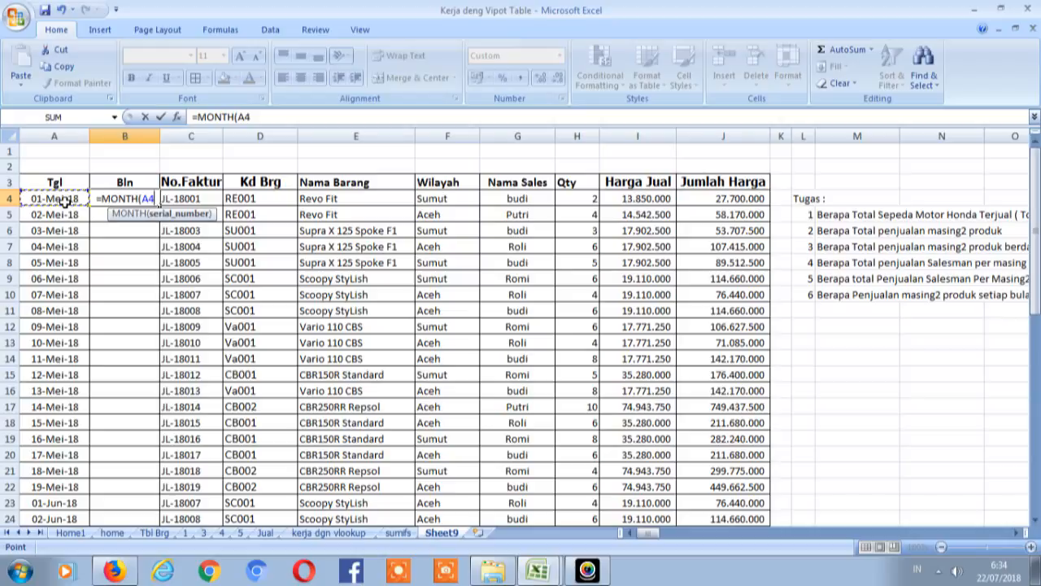
{"action": "type", "text": ")"}
{"action": "key", "text": "Return"}
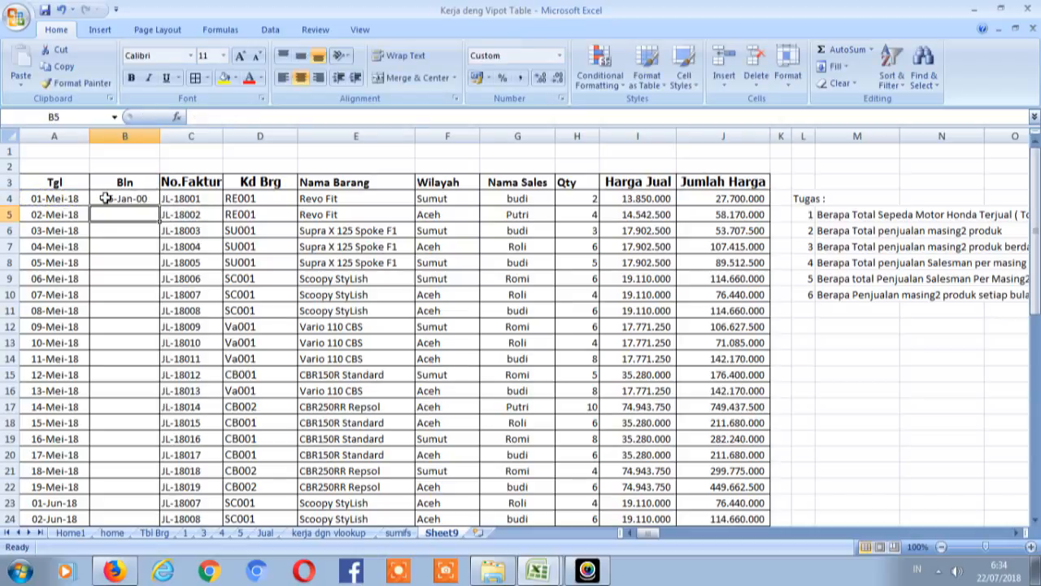
Step: Format B4 in Accounting comma style and fill its month formula down the Bln column through row 36
{"action": "left_click", "coordinate": [137, 202]}
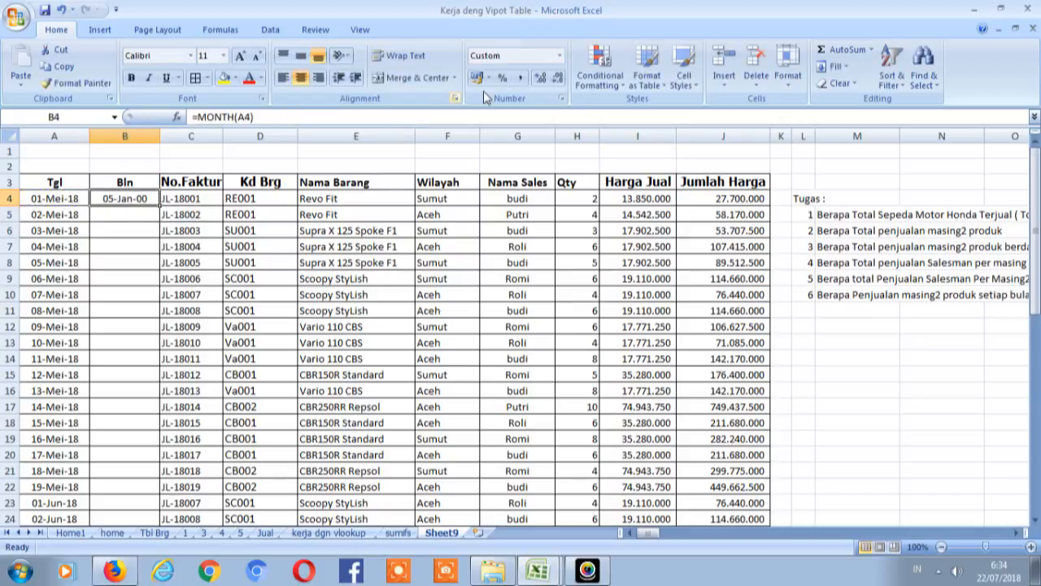
{"action": "left_click", "coordinate": [518, 79]}
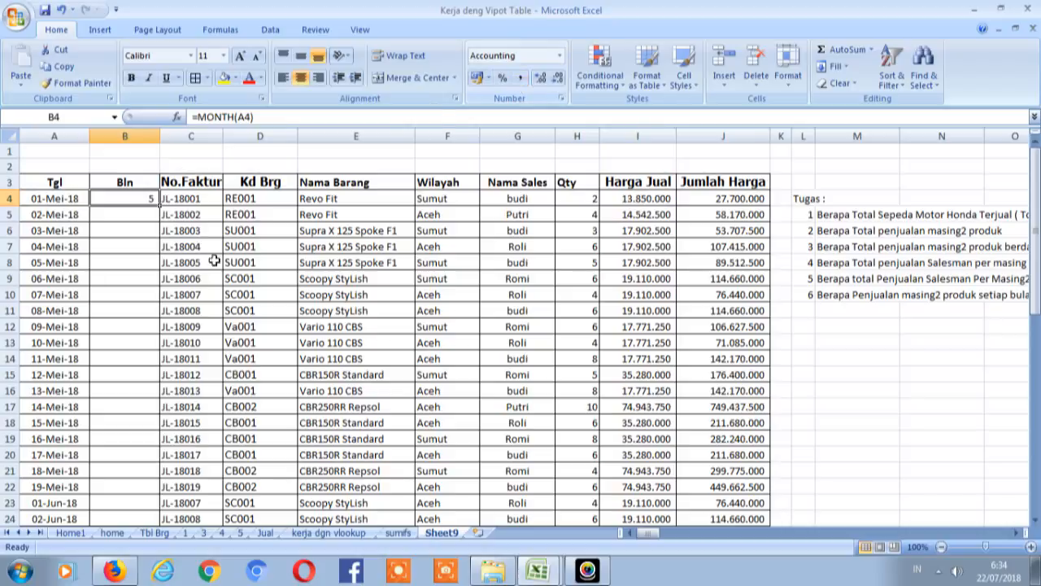
{"action": "left_click_drag", "start_coordinate": [158, 208], "coordinate": [168, 457]}
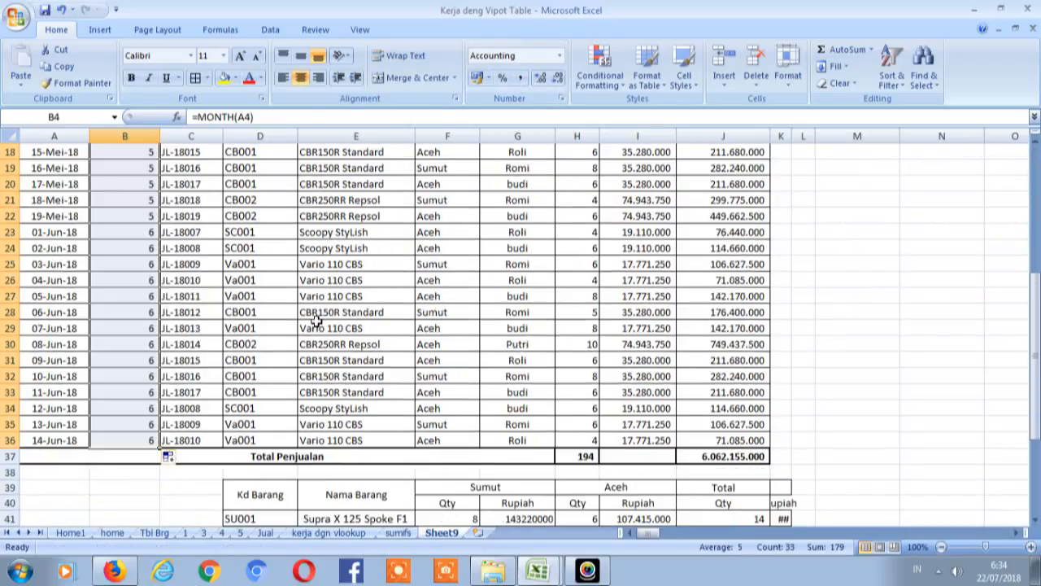
{"action": "left_click_drag", "start_coordinate": [317, 325], "coordinate": [168, 147]}
{"action": "left_click", "coordinate": [116, 230]}
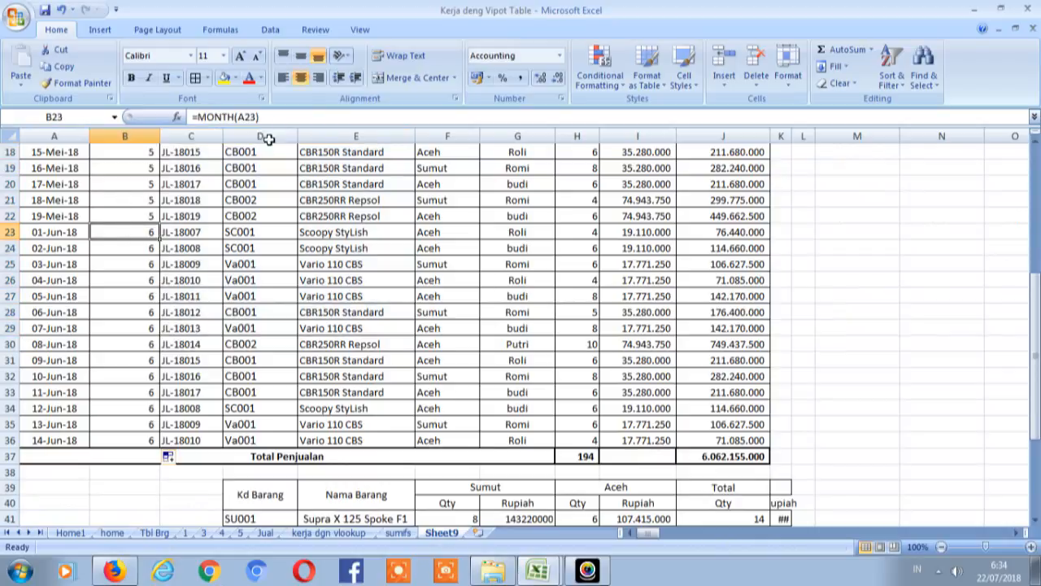
{"action": "left_click_drag", "start_coordinate": [1034, 358], "coordinate": [1034, 298]}
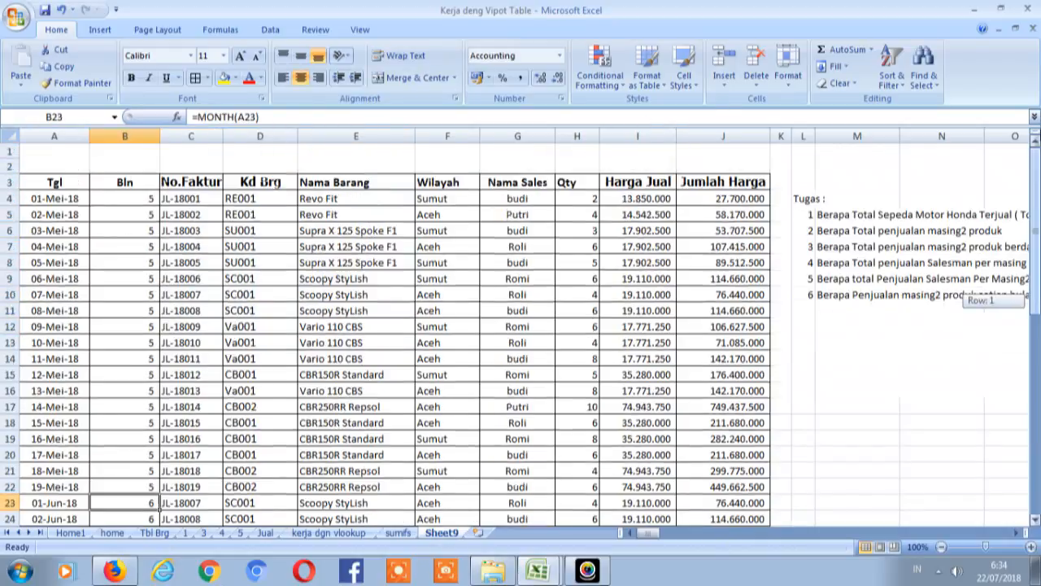
Step: Try the custom number format mmm on the Bln column to show month names, and undo that format
{"action": "left_click", "coordinate": [138, 135]}
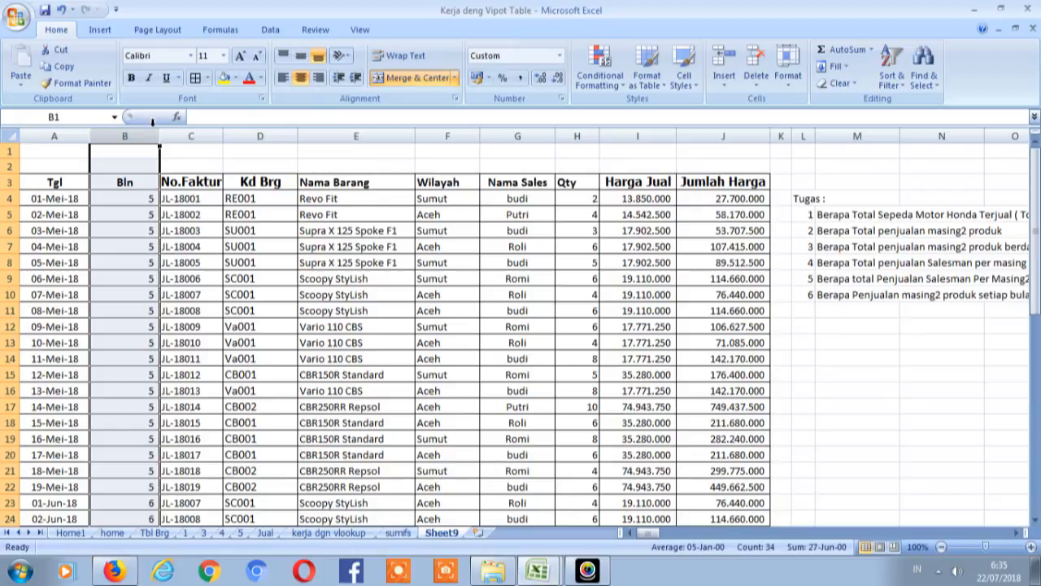
{"action": "left_click", "coordinate": [301, 79]}
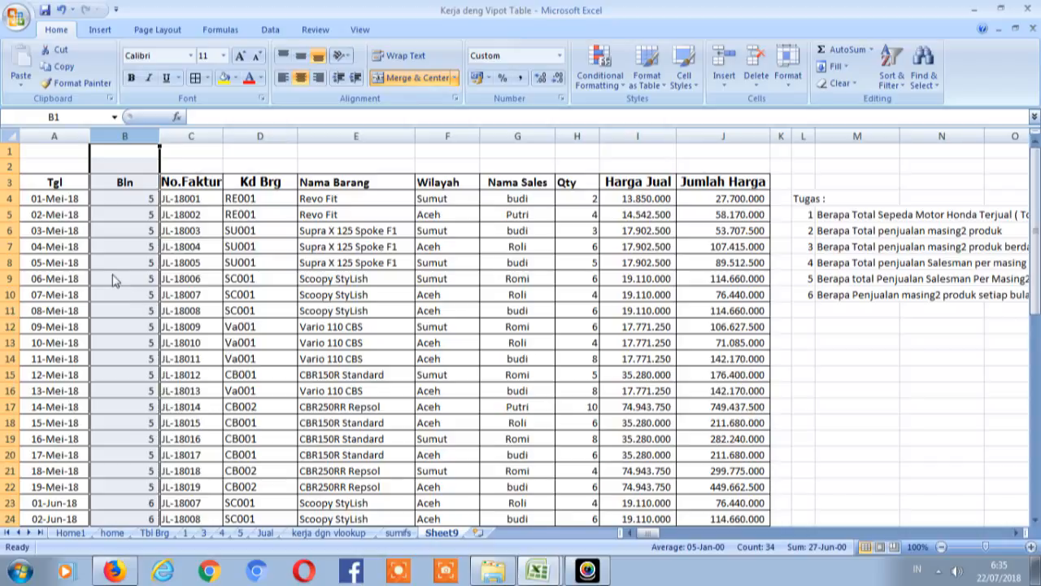
{"action": "right_click", "coordinate": [113, 275]}
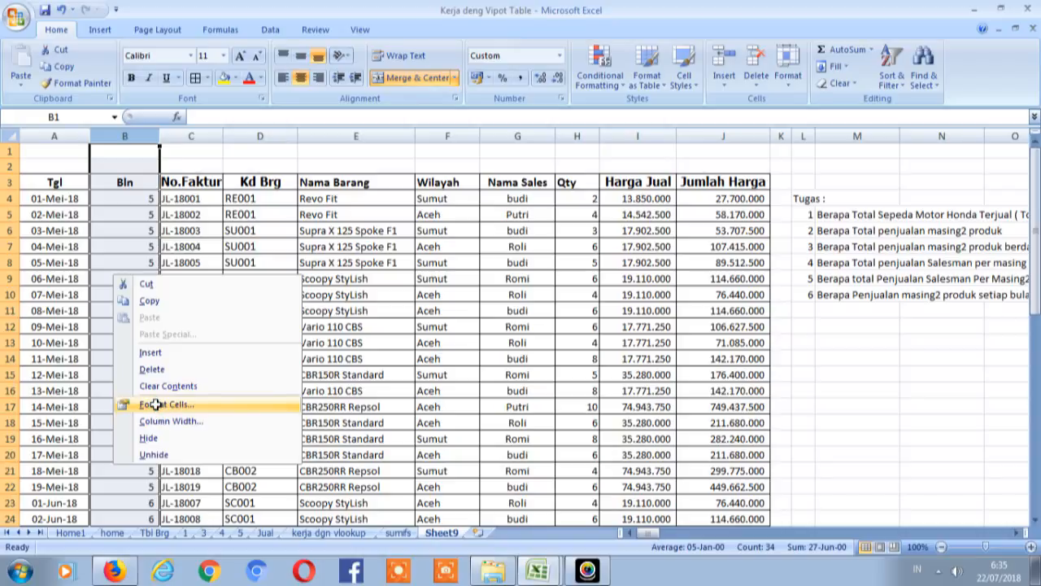
{"action": "left_click", "coordinate": [155, 404]}
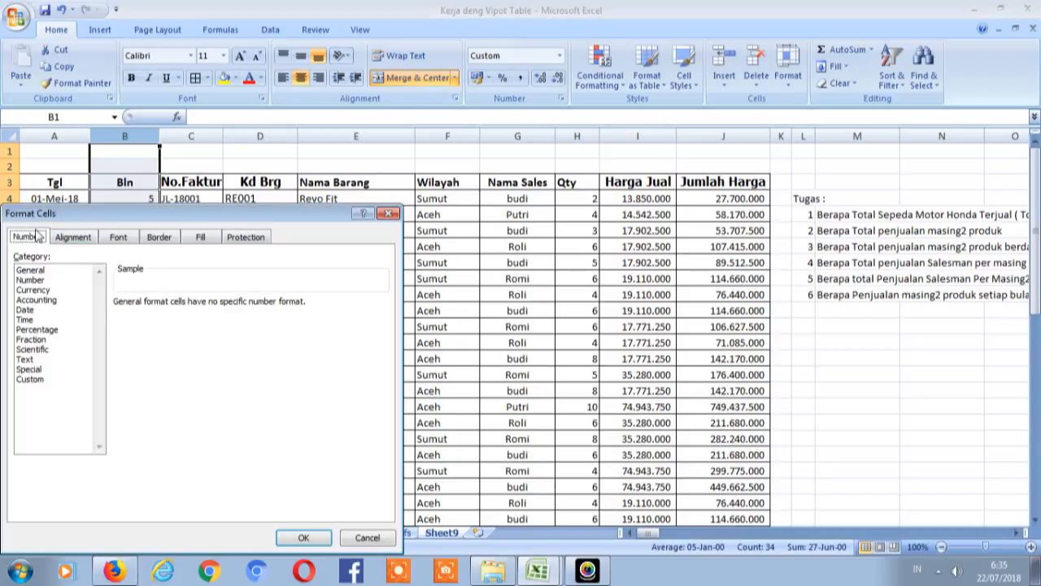
{"action": "left_click", "coordinate": [29, 380]}
{"action": "left_click", "coordinate": [142, 388]}
{"action": "key", "text": "Down"}
{"action": "key", "text": "Down"}
{"action": "key", "text": "Down"}
{"action": "key", "text": "Down"}
{"action": "key", "text": "Down"}
{"action": "key", "text": "Down"}
{"action": "key", "text": "Down"}
{"action": "key", "text": "Down"}
{"action": "key", "text": "Down"}
{"action": "key", "text": "Down"}
{"action": "key", "text": "Down"}
{"action": "key", "text": "Down"}
{"action": "key", "text": "Down"}
{"action": "key", "text": "Down"}
{"action": "key", "text": "Down"}
{"action": "key", "text": "Down"}
{"action": "key", "text": "Down"}
{"action": "key", "text": "Down"}
{"action": "key", "text": "Down"}
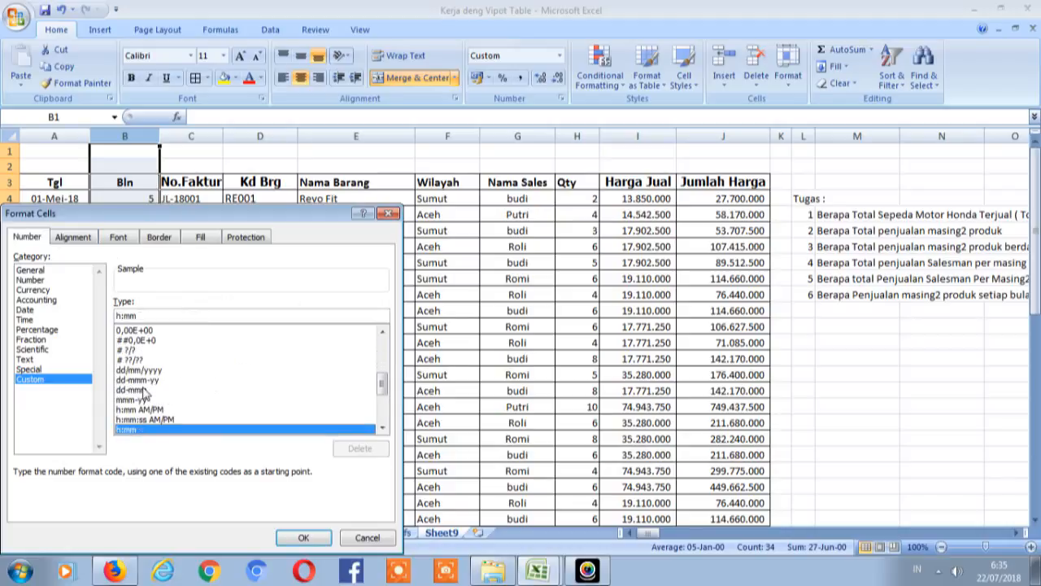
{"action": "left_click", "coordinate": [143, 392]}
{"action": "left_click", "coordinate": [147, 382]}
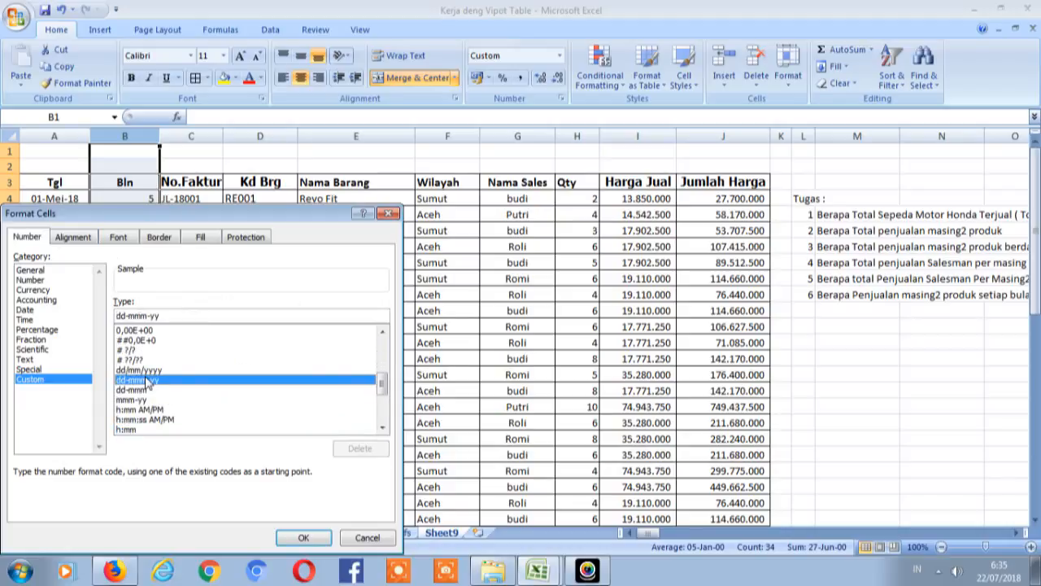
{"action": "left_click", "coordinate": [130, 316]}
{"action": "key", "text": "BackSpace"}
{"action": "key", "text": "BackSpace"}
{"action": "key", "text": "BackSpace"}
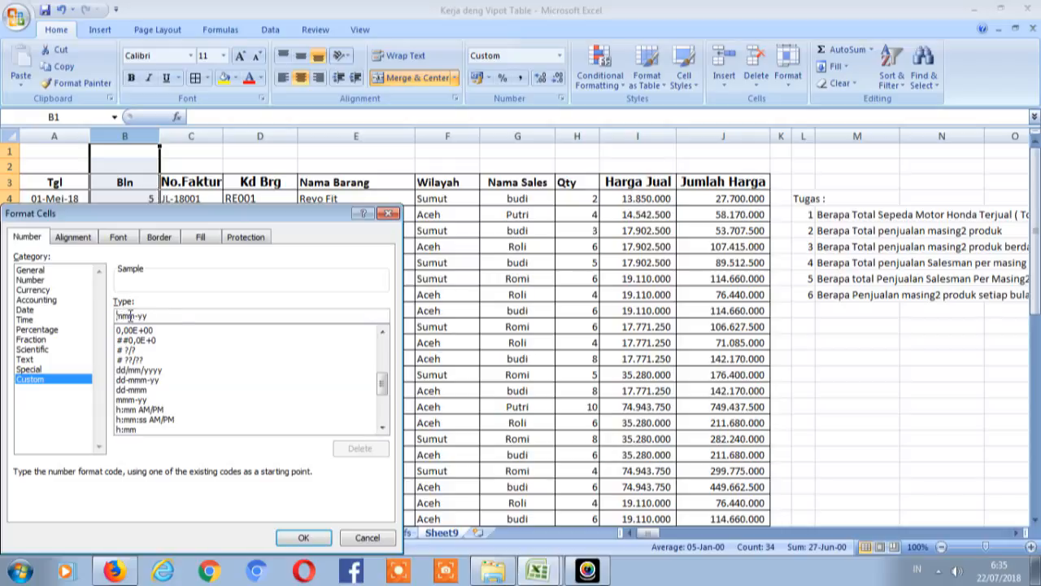
{"action": "key", "text": "Delete"}
{"action": "key", "text": "Delete"}
{"action": "key", "text": "Delete"}
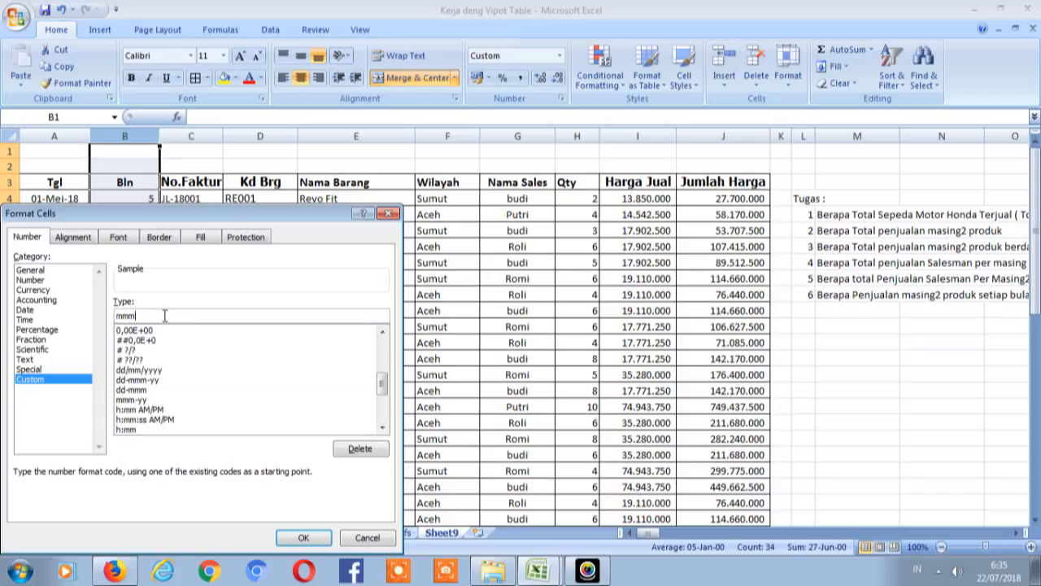
{"action": "left_click", "coordinate": [303, 538]}
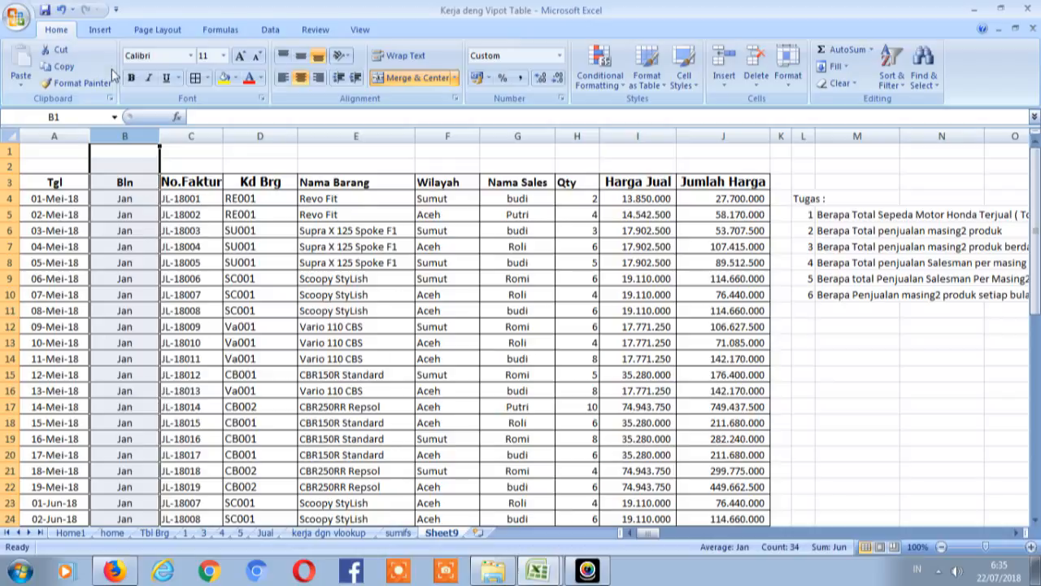
{"action": "left_click", "coordinate": [59, 10]}
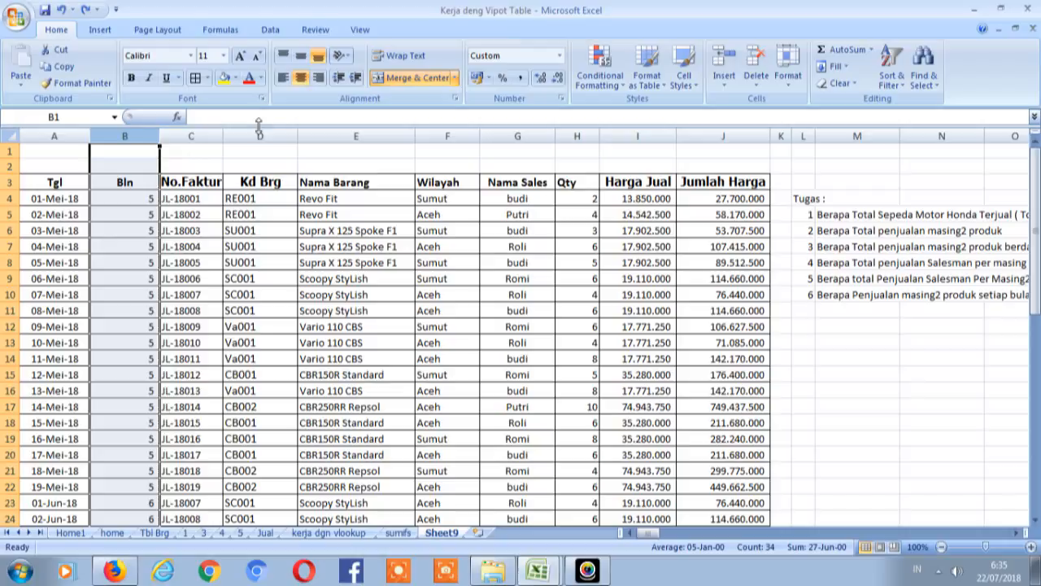
Step: Try to center the month numbers in the Bln column
{"action": "left_click", "coordinate": [301, 79]}
{"action": "left_click", "coordinate": [300, 78]}
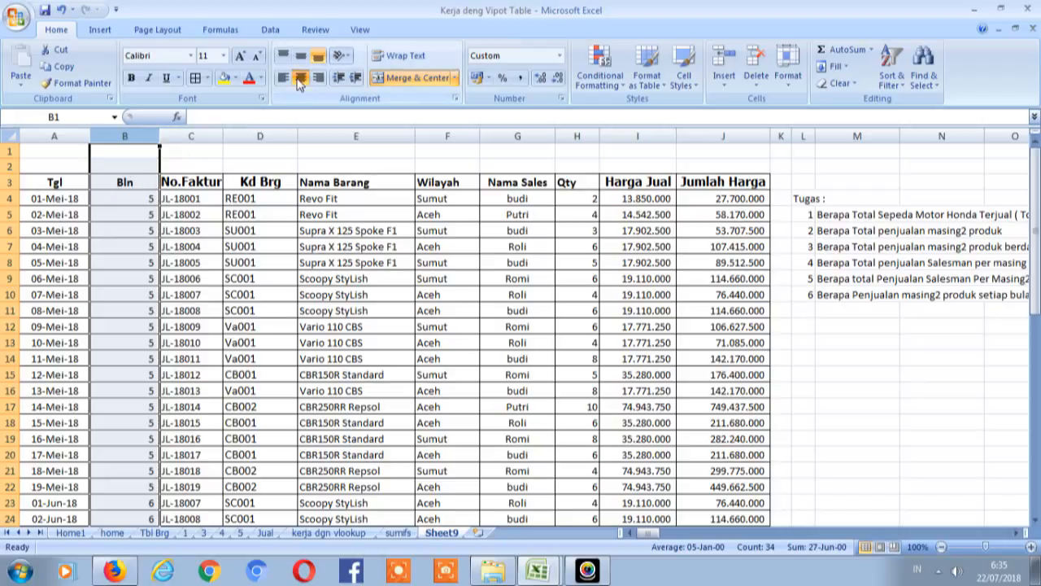
Step: Create a PivotTable on a new worksheet from Sheet9!$A$3:$J$36, leaving out the Total Penjualan row, and bring up its field list
{"action": "left_click", "coordinate": [299, 262]}
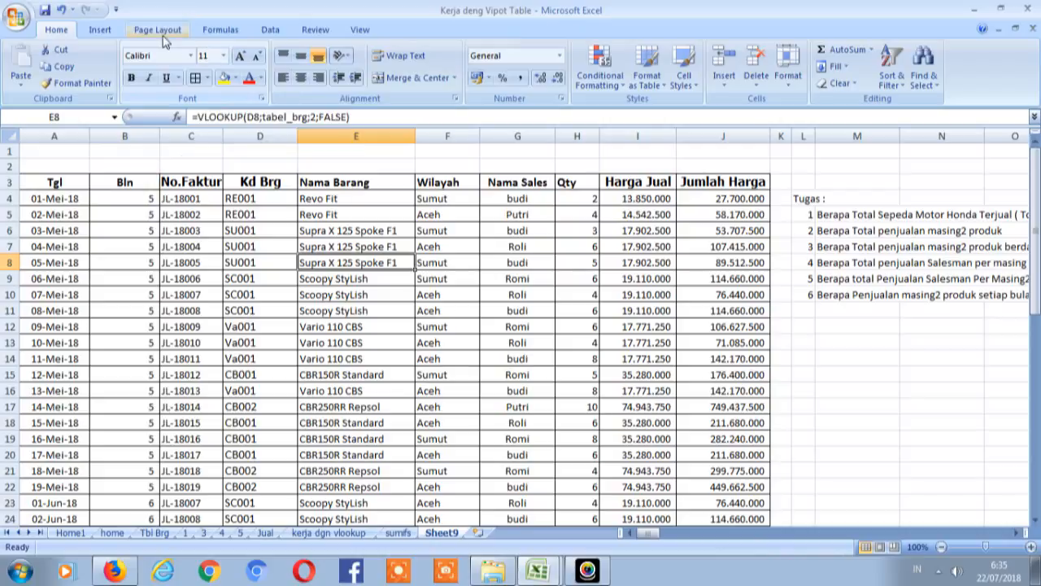
{"action": "left_click", "coordinate": [100, 30]}
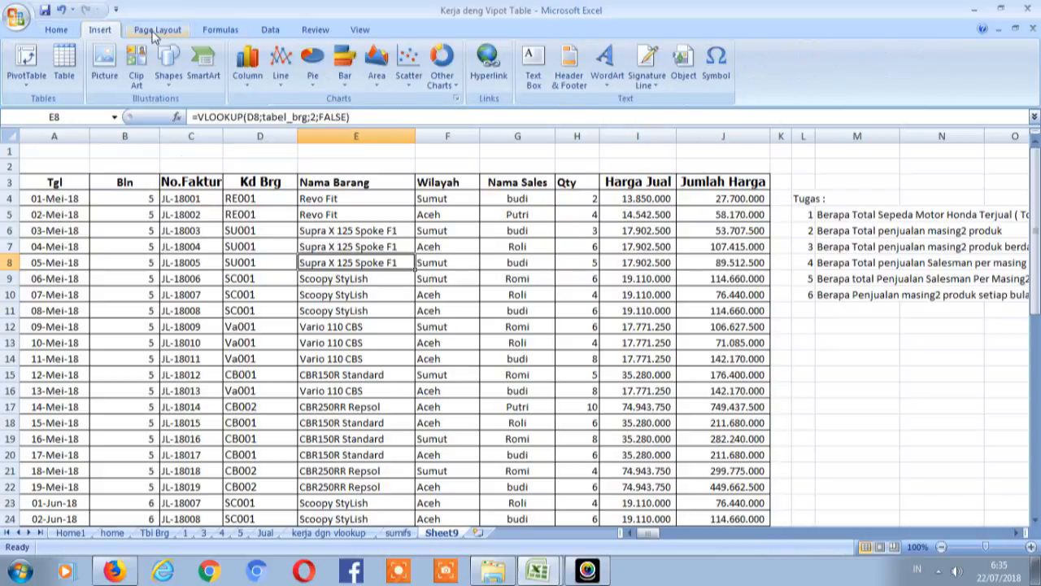
{"action": "left_click", "coordinate": [31, 78]}
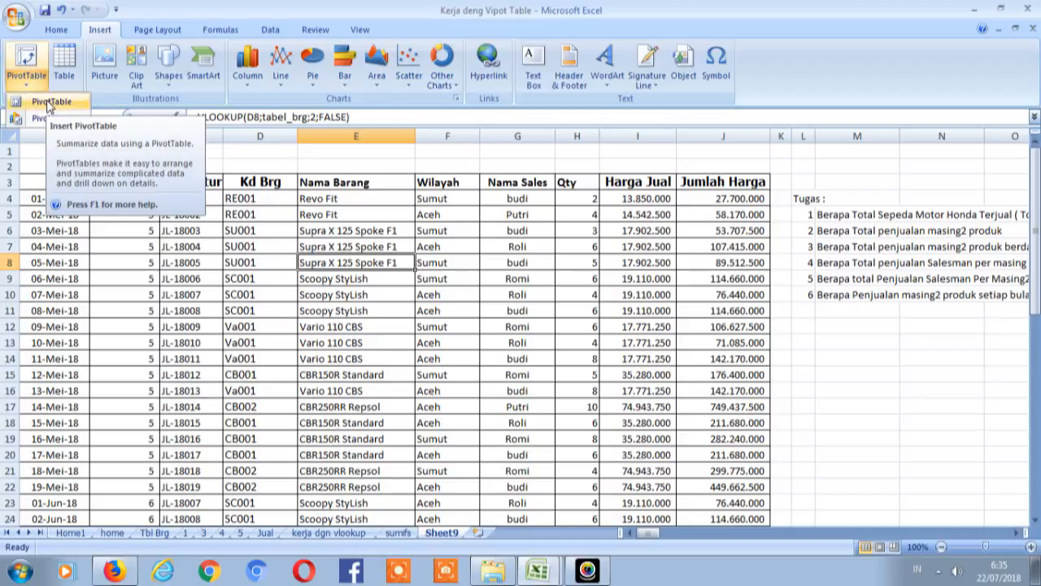
{"action": "left_click", "coordinate": [51, 101]}
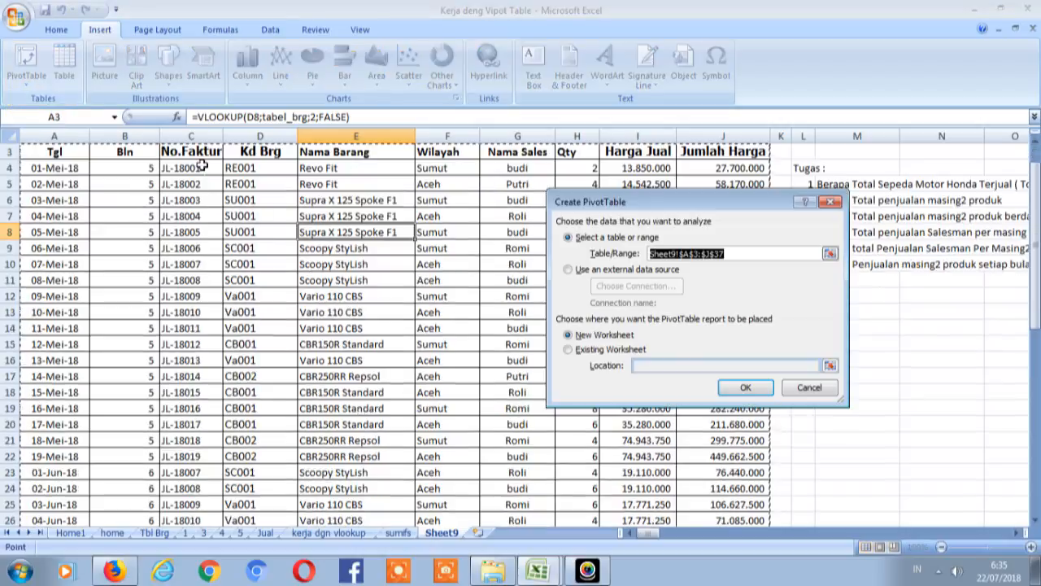
{"action": "left_click_drag", "start_coordinate": [1034, 236], "coordinate": [1035, 452]}
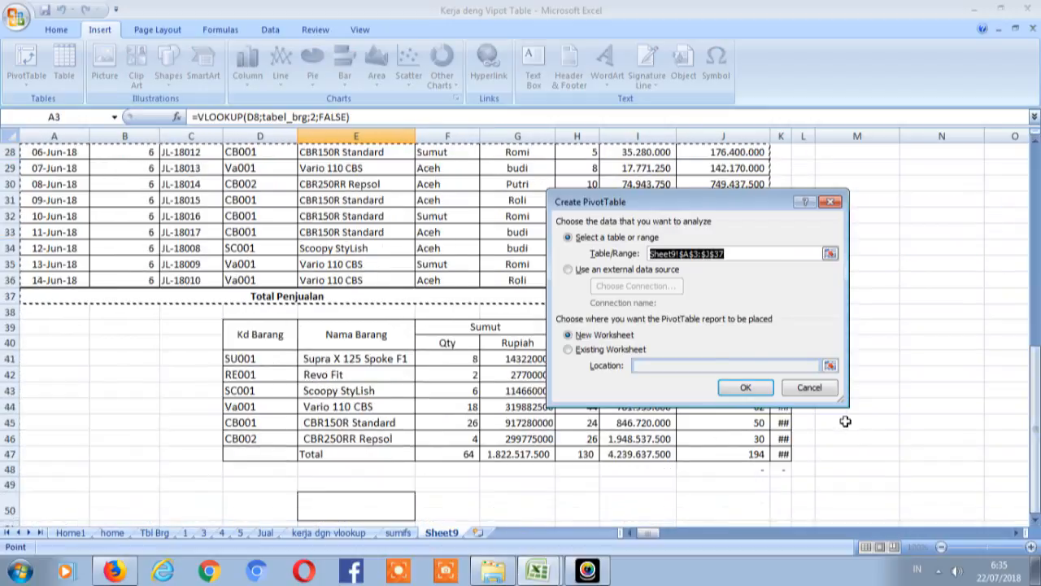
{"action": "left_click_drag", "start_coordinate": [752, 209], "coordinate": [805, 365]}
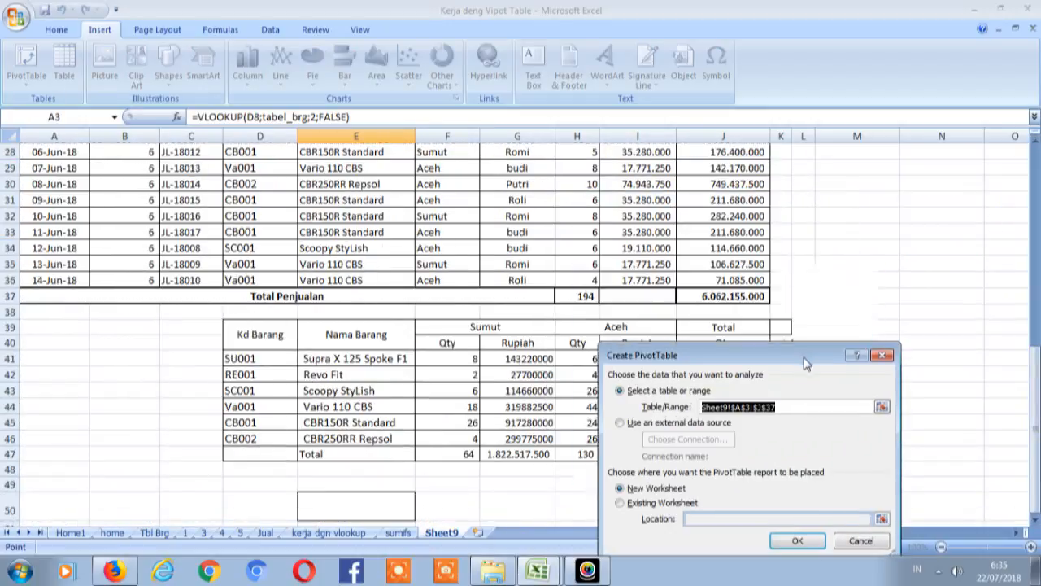
{"action": "left_click", "coordinate": [737, 279]}
{"action": "left_click_drag", "start_coordinate": [736, 279], "coordinate": [42, 175]}
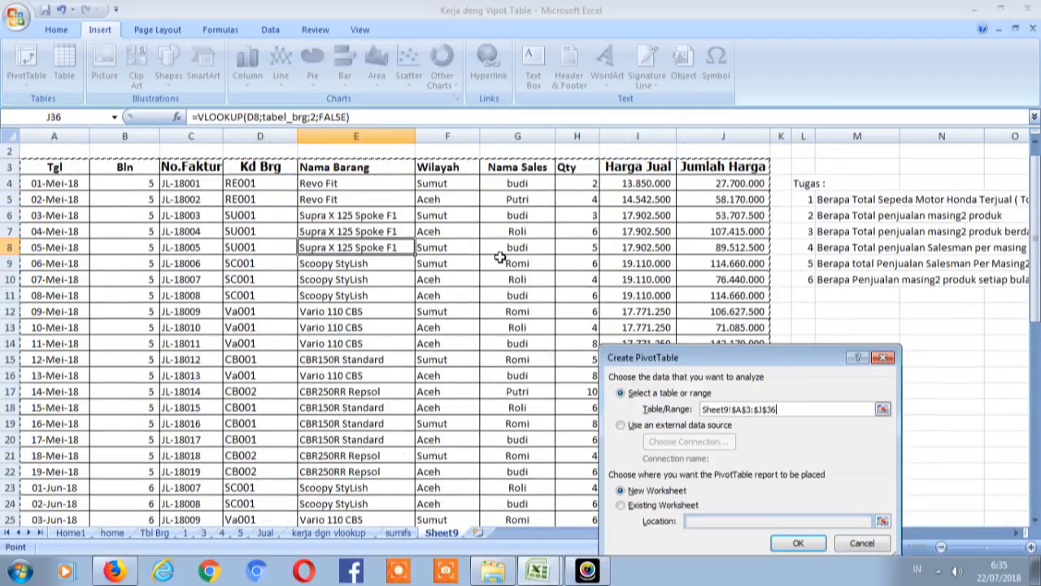
{"action": "left_click", "coordinate": [796, 538]}
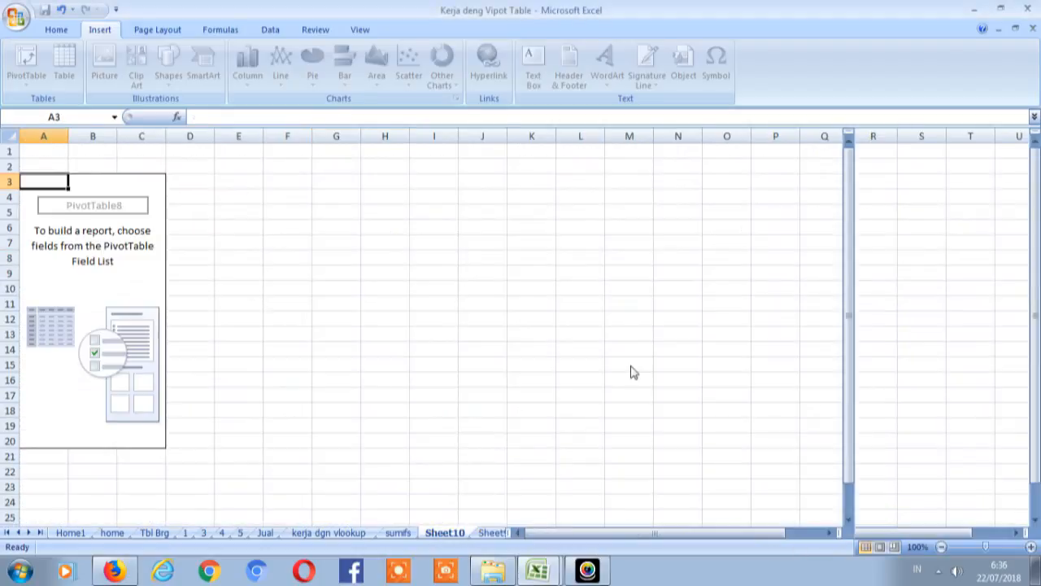
{"action": "left_click", "coordinate": [93, 242]}
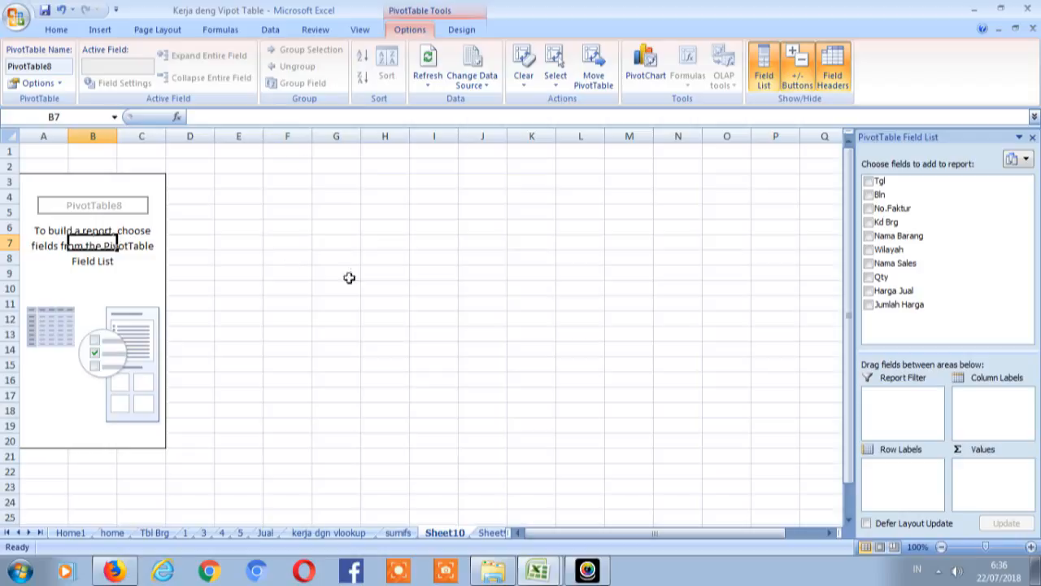
Step: Try Bln as a summed value with Nama Barang as row labels, and remove both fields from the PivotTable
{"action": "left_click", "coordinate": [869, 195]}
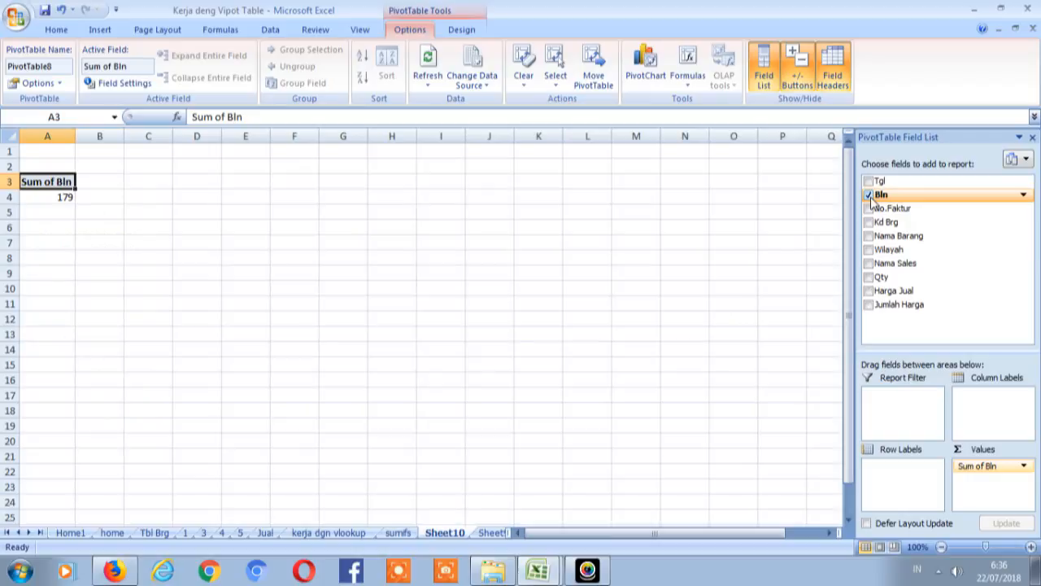
{"action": "left_click", "coordinate": [869, 195]}
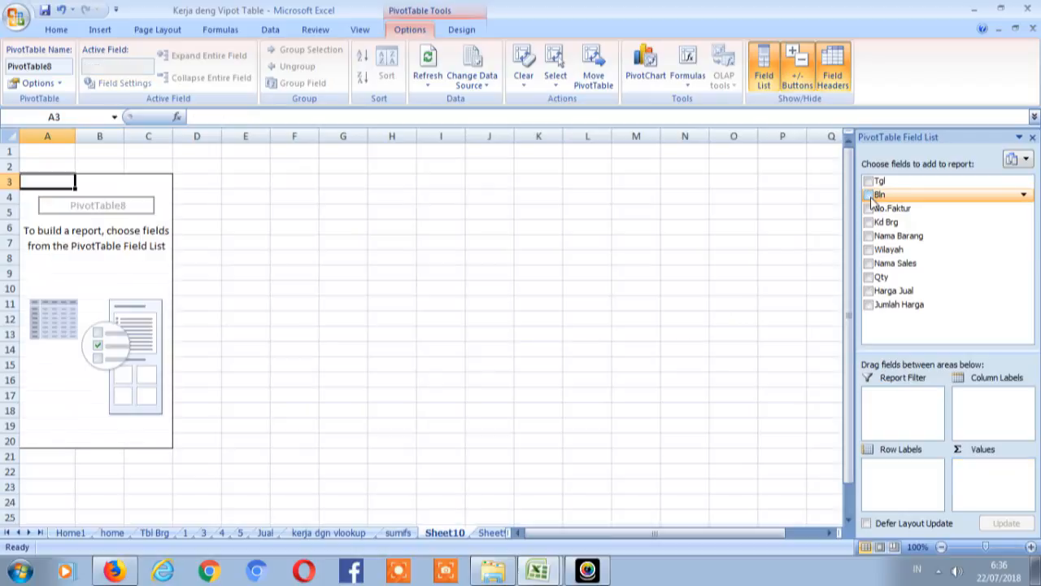
{"action": "left_click", "coordinate": [868, 236]}
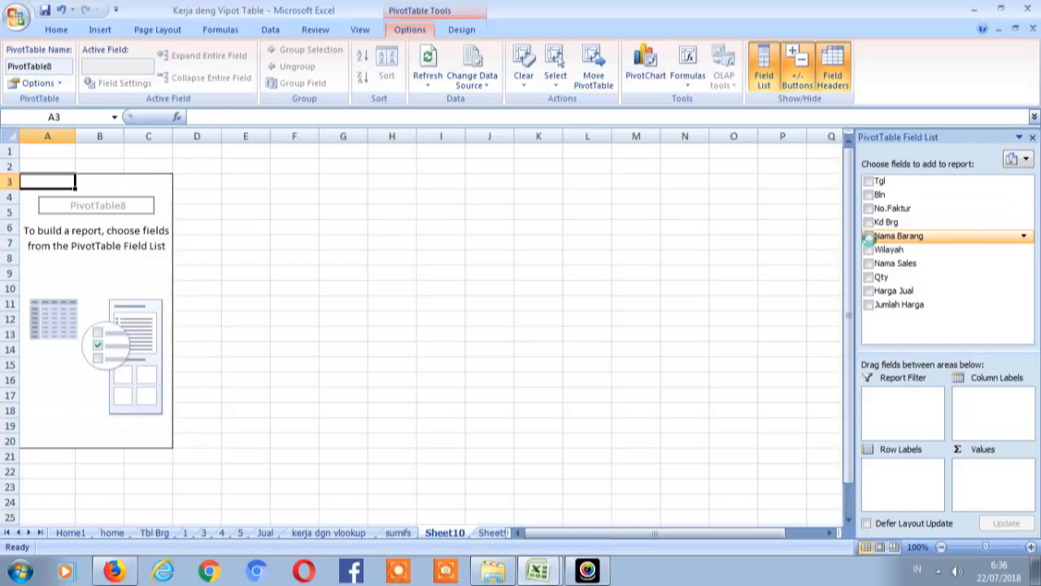
{"action": "left_click", "coordinate": [869, 195]}
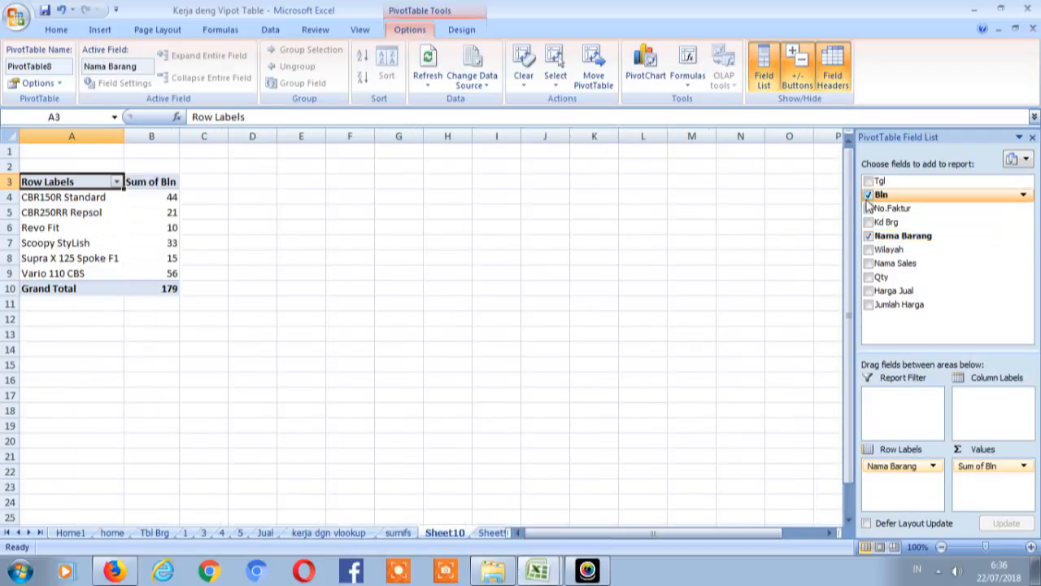
{"action": "left_click", "coordinate": [869, 197]}
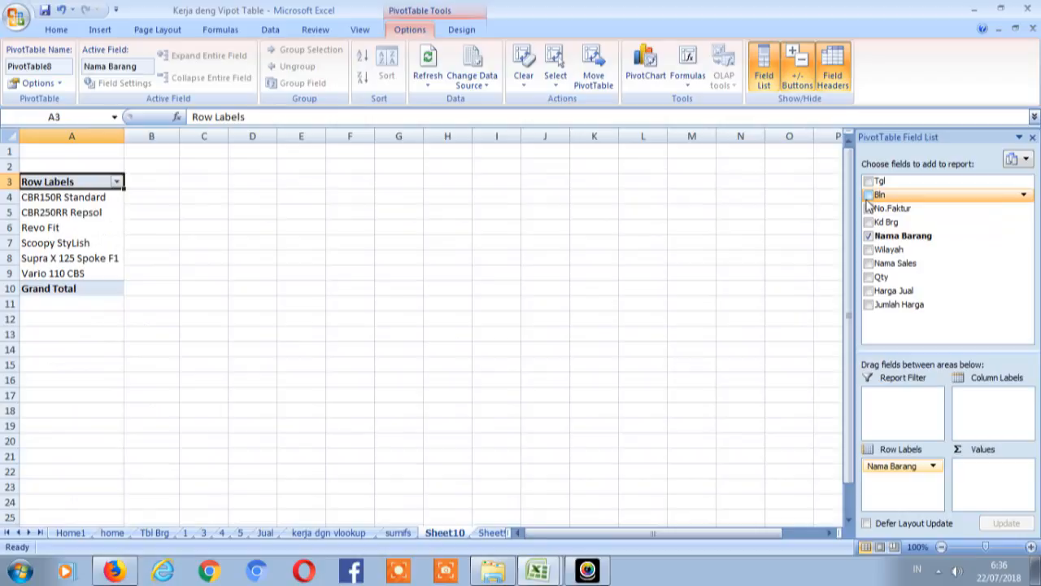
{"action": "left_click", "coordinate": [869, 236]}
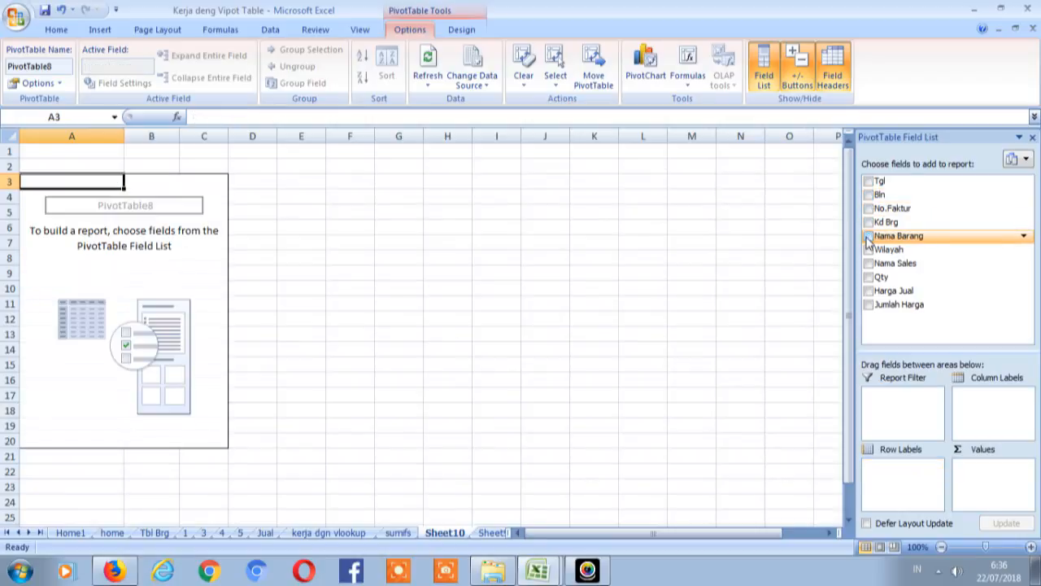
Step: Add Bln as a summed value, trying Nama Sales as row labels and replacing it with Nama Barang
{"action": "left_click", "coordinate": [869, 263]}
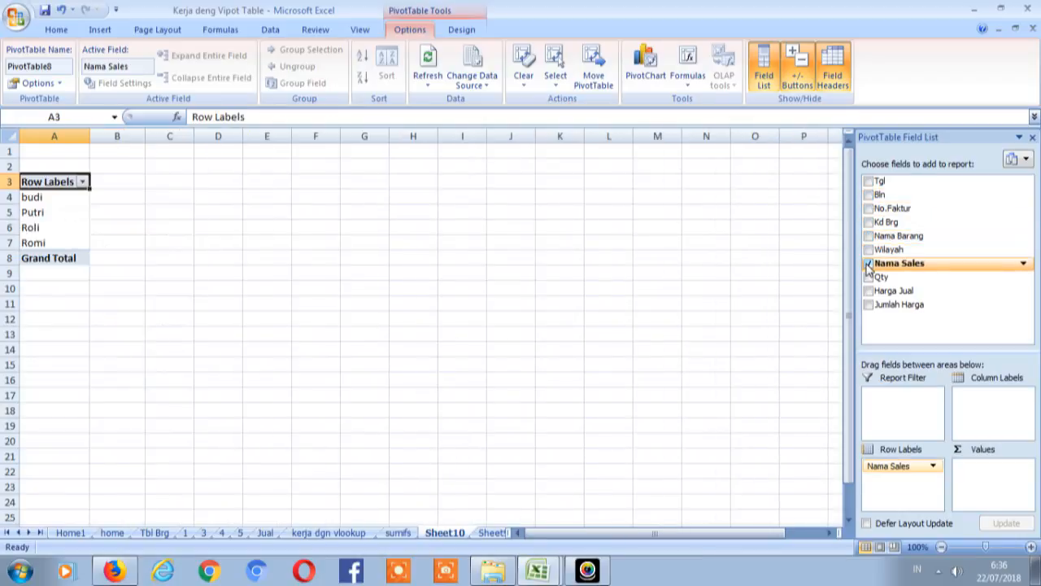
{"action": "left_click", "coordinate": [869, 196]}
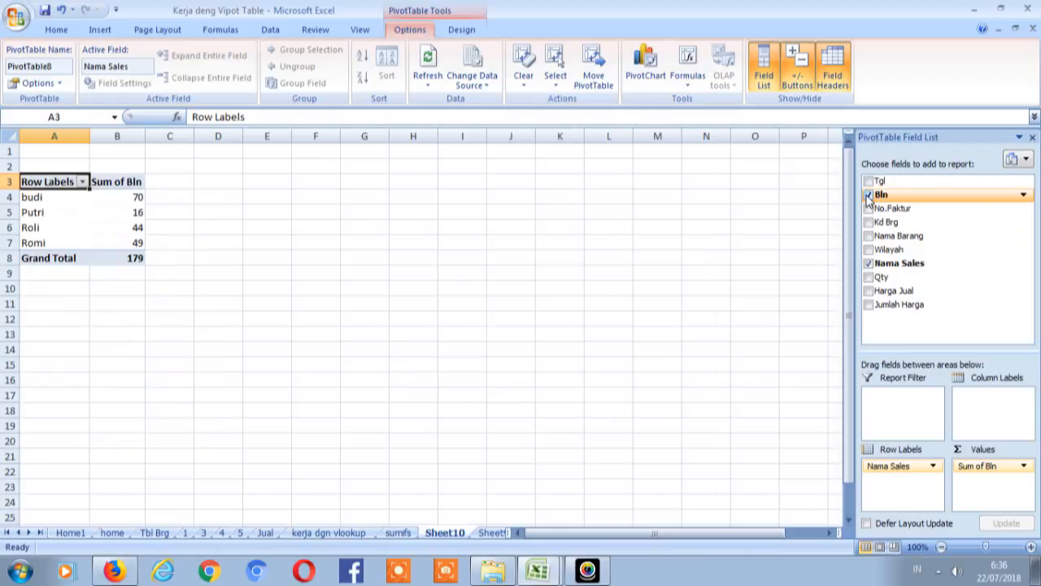
{"action": "left_click", "coordinate": [869, 263]}
{"action": "left_click", "coordinate": [869, 236]}
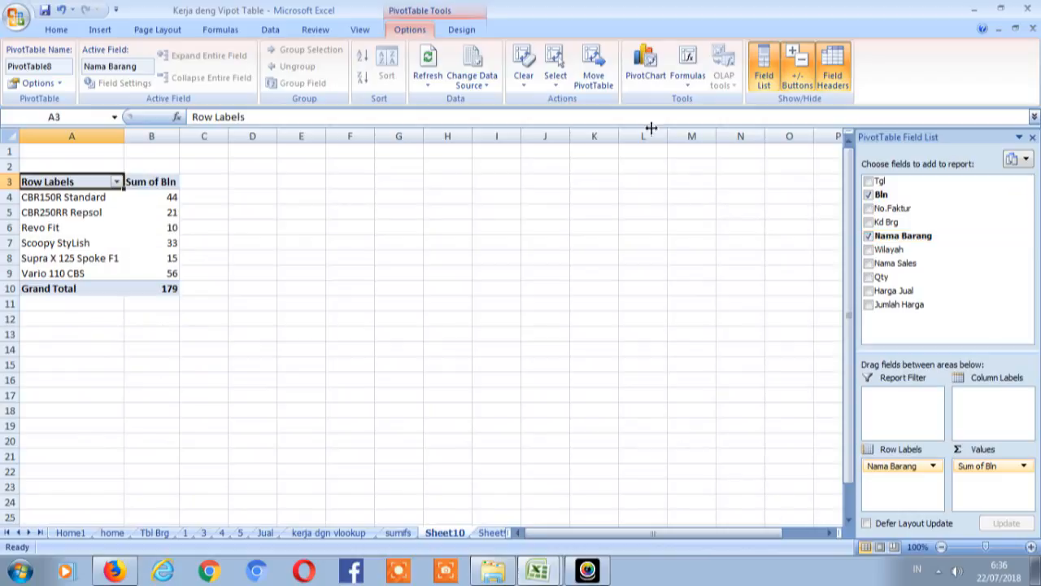
Step: Try Wilayah as a second row label under Nama Barang, and remove it from the PivotTable
{"action": "left_click", "coordinate": [177, 185]}
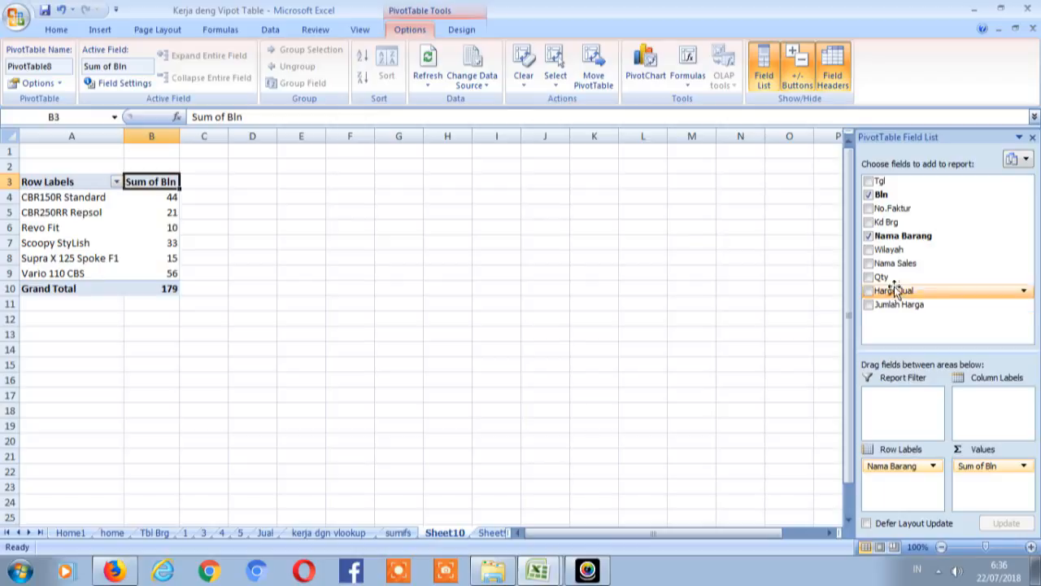
{"action": "left_click", "coordinate": [868, 250]}
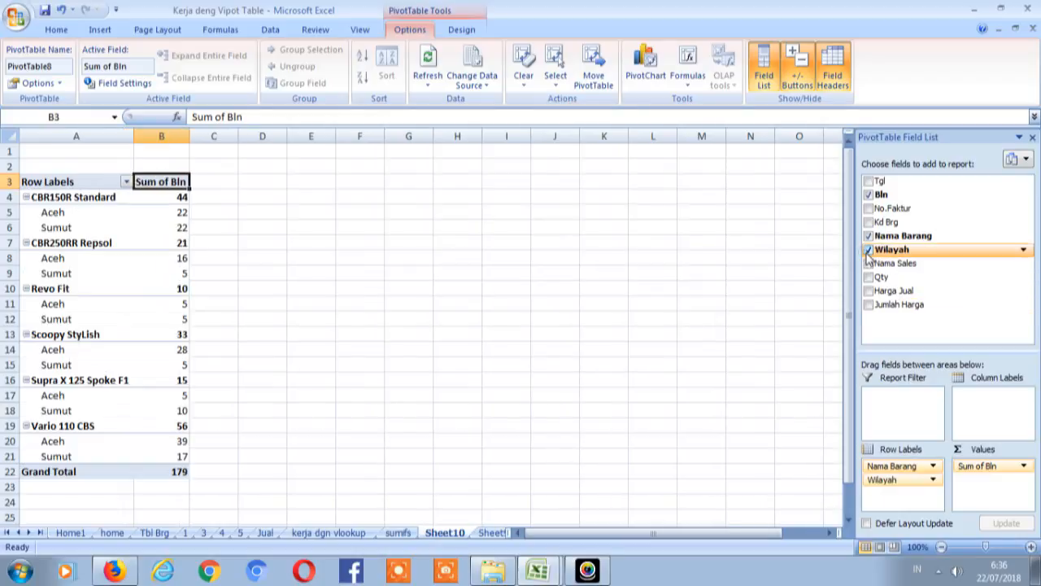
{"action": "left_click", "coordinate": [869, 250]}
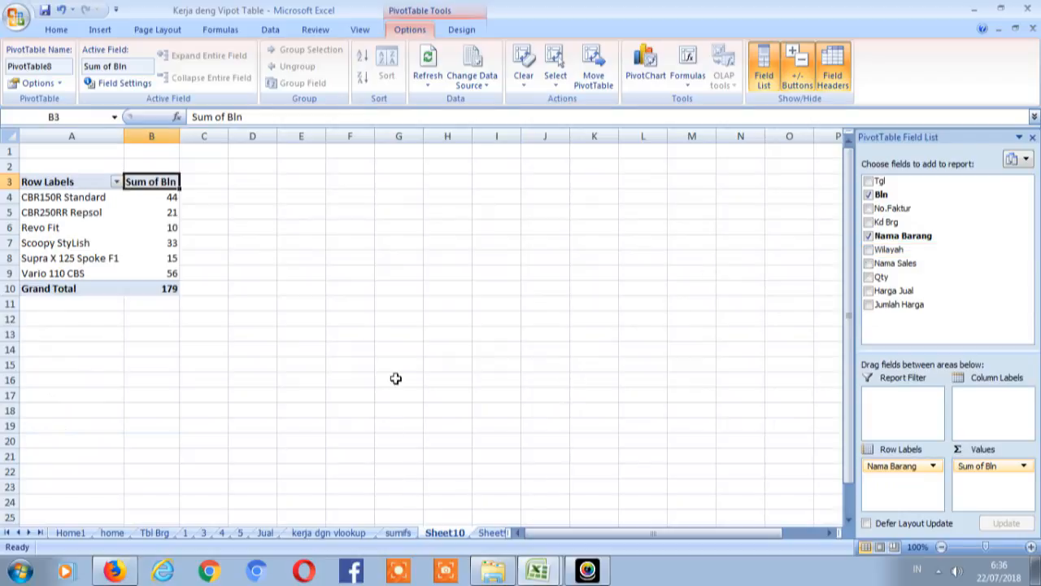
Step: Add Jumlah Harga and Harga Jual as summed values in the PivotTable, and switch to the sumifs sheet
{"action": "left_click", "coordinate": [868, 305]}
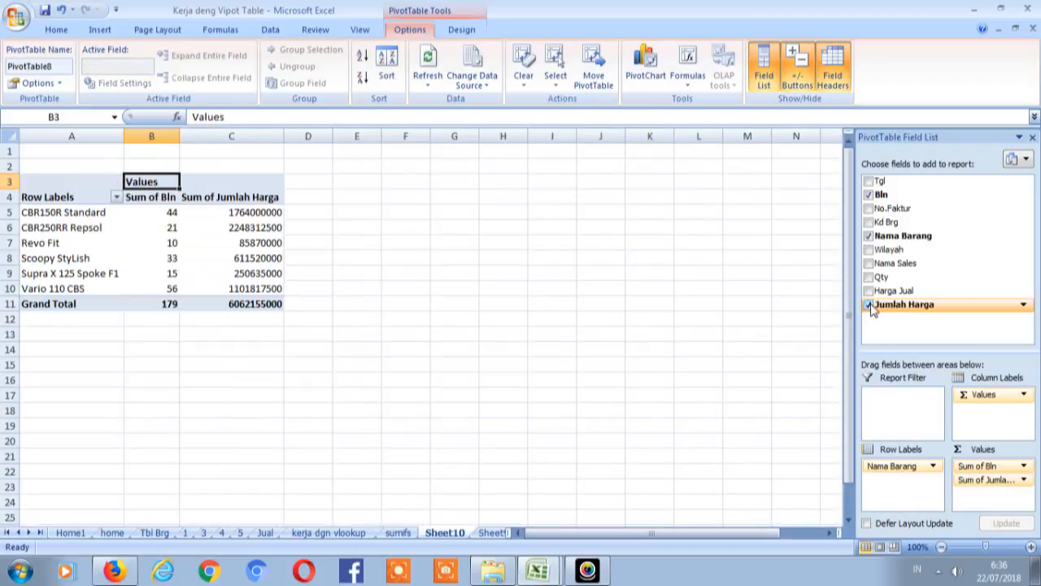
{"action": "left_click", "coordinate": [868, 290]}
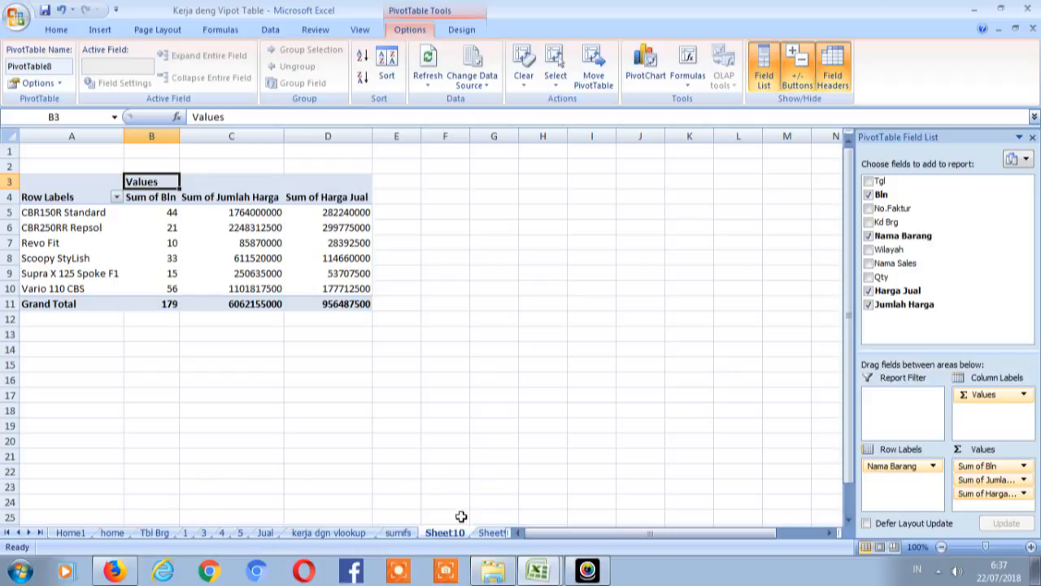
{"action": "left_click", "coordinate": [398, 532]}
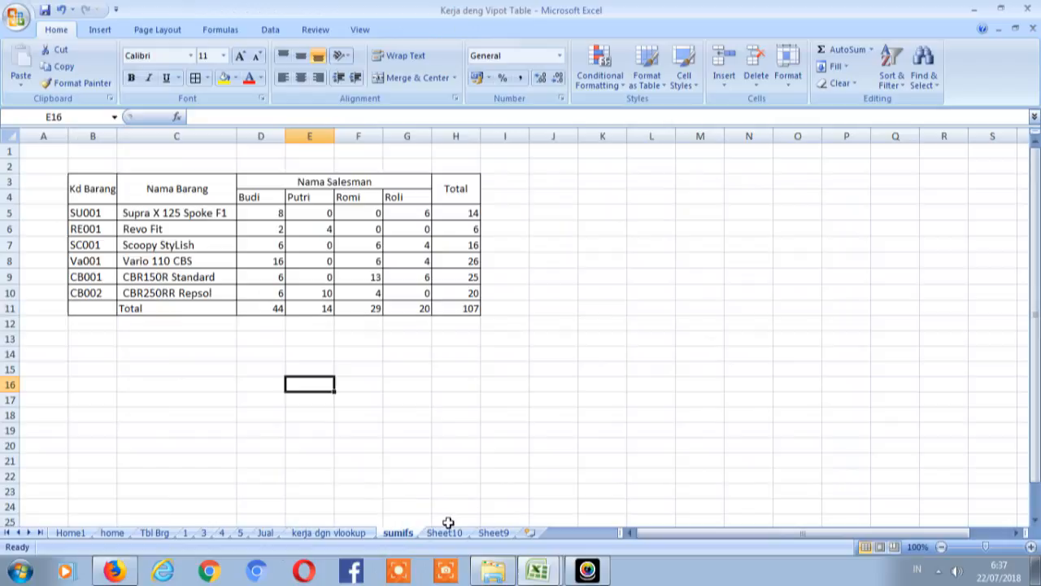
Step: On Sheet9, enter Mei as the first Bln value in B4 and fill the month names down to B22
{"action": "left_click", "coordinate": [493, 533]}
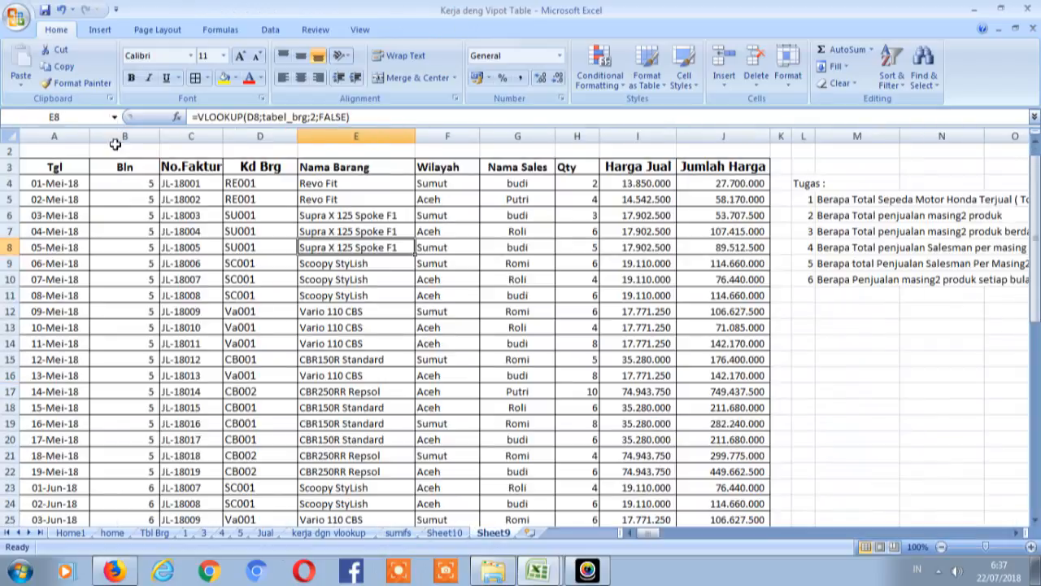
{"action": "left_click", "coordinate": [137, 184]}
{"action": "type", "text": "Mei"}
{"action": "key", "text": "Return"}
{"action": "left_click", "coordinate": [153, 181]}
{"action": "left_click_drag", "start_coordinate": [159, 191], "coordinate": [146, 324]}
{"action": "left_click", "coordinate": [143, 328]}
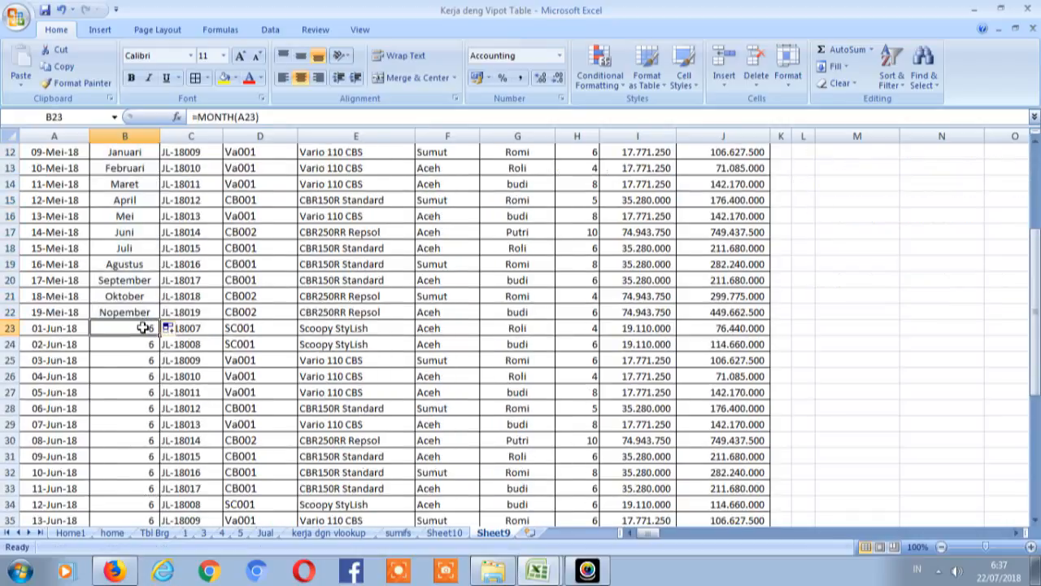
{"action": "left_click", "coordinate": [141, 312]}
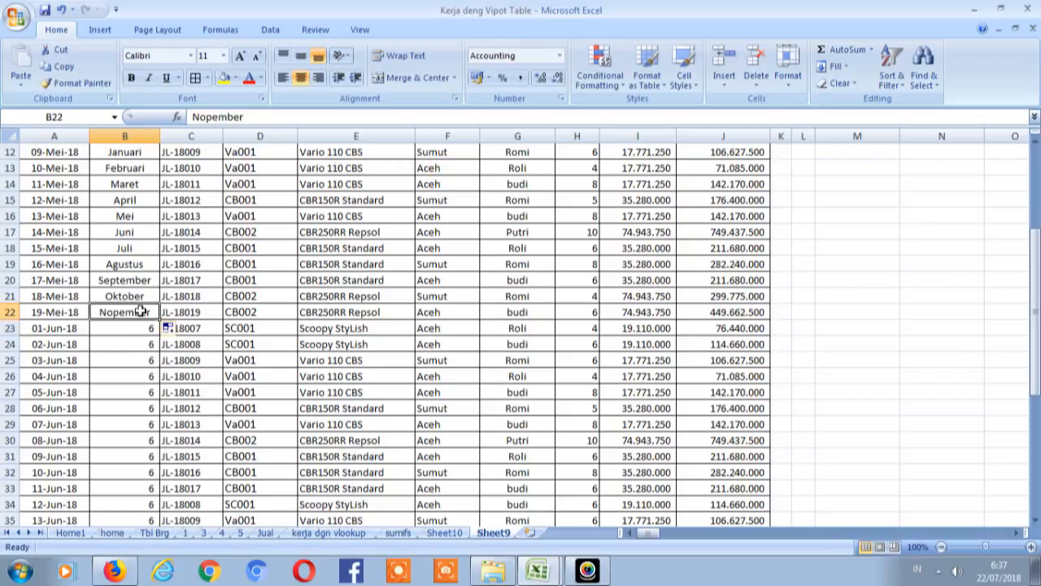
{"action": "key", "text": "Left"}
{"action": "scroll", "coordinate": [141, 311], "scroll_direction": "down", "scroll_amount": 8}
{"action": "scroll", "coordinate": [141, 311], "scroll_direction": "up", "scroll_amount": 11}
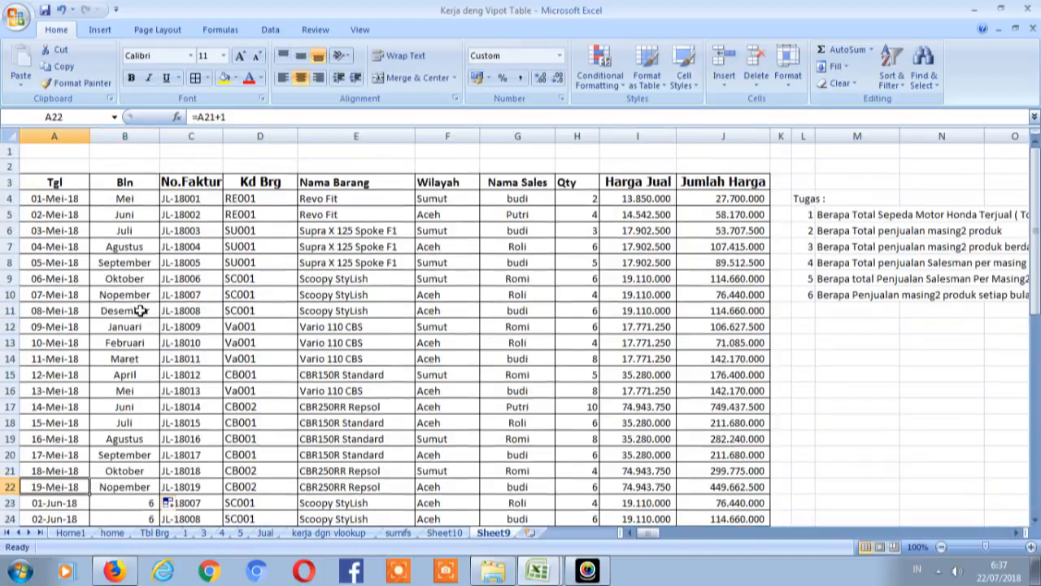
Step: Permanently delete Sheet9 and the PivotTable sheet Sheet10 from the workbook
{"action": "right_click", "coordinate": [494, 534]}
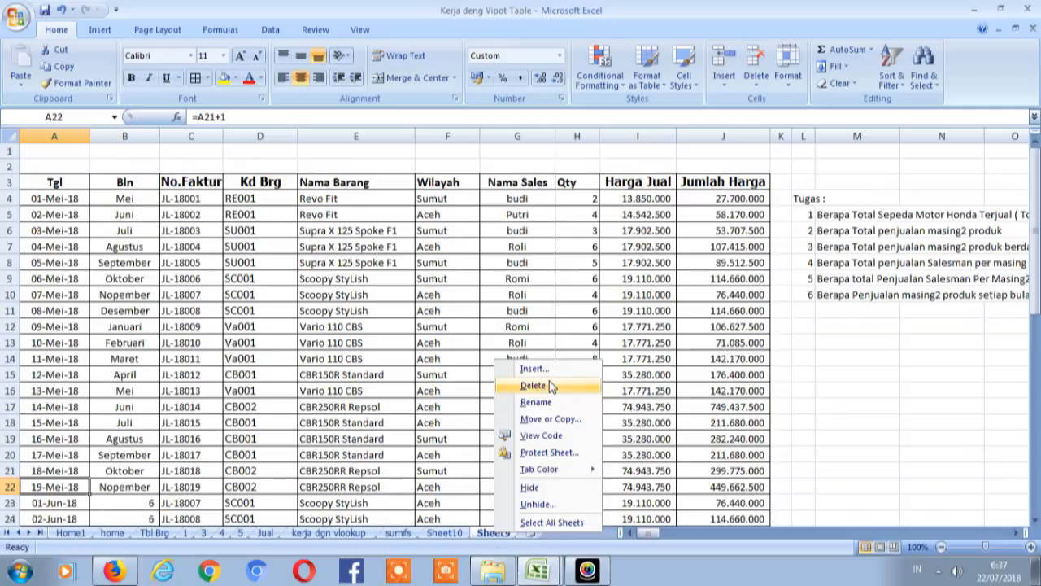
{"action": "left_click", "coordinate": [532, 387]}
{"action": "left_click", "coordinate": [498, 325]}
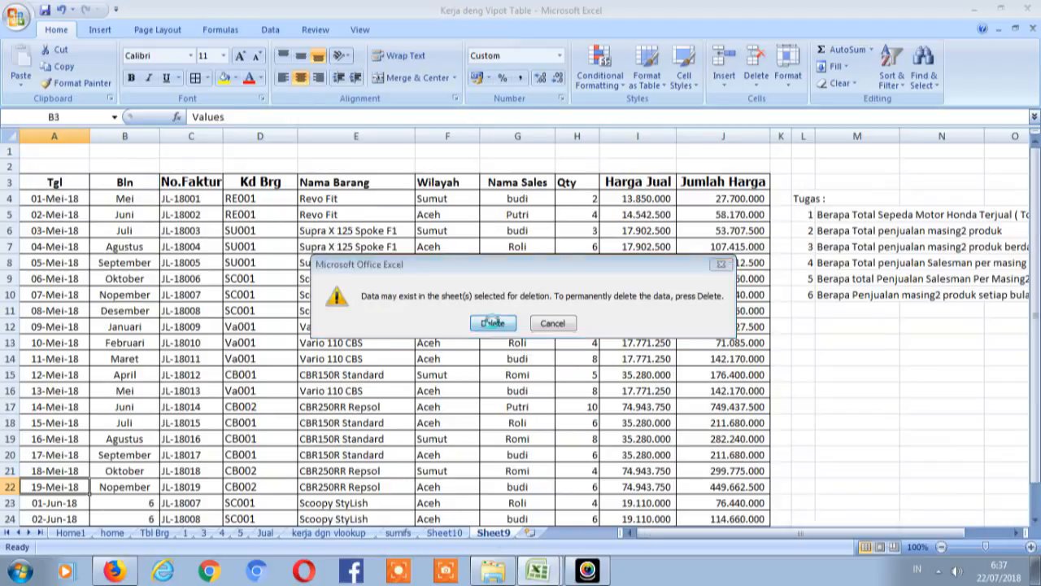
{"action": "right_click", "coordinate": [438, 533]}
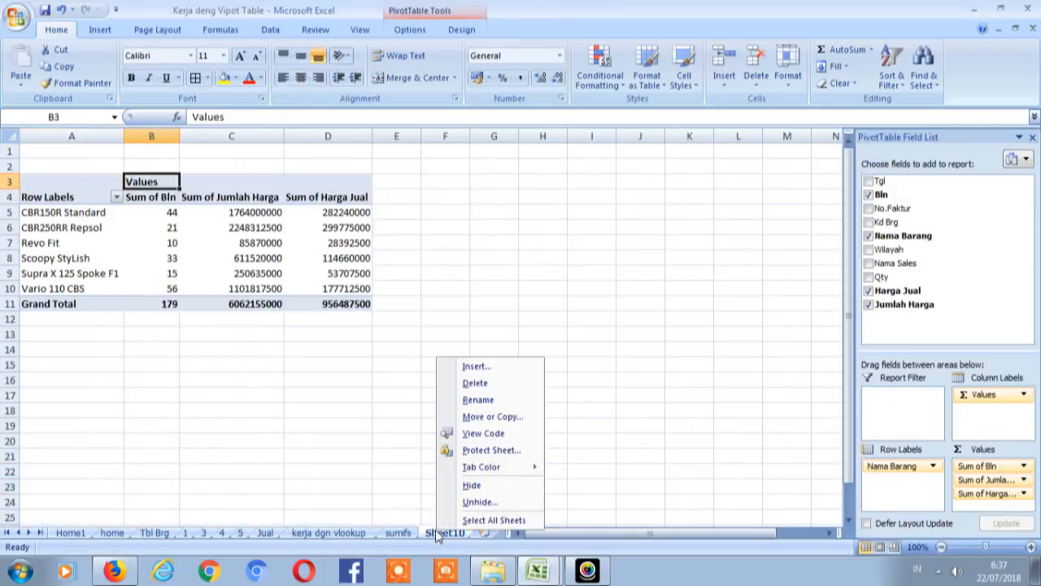
{"action": "left_click", "coordinate": [486, 389]}
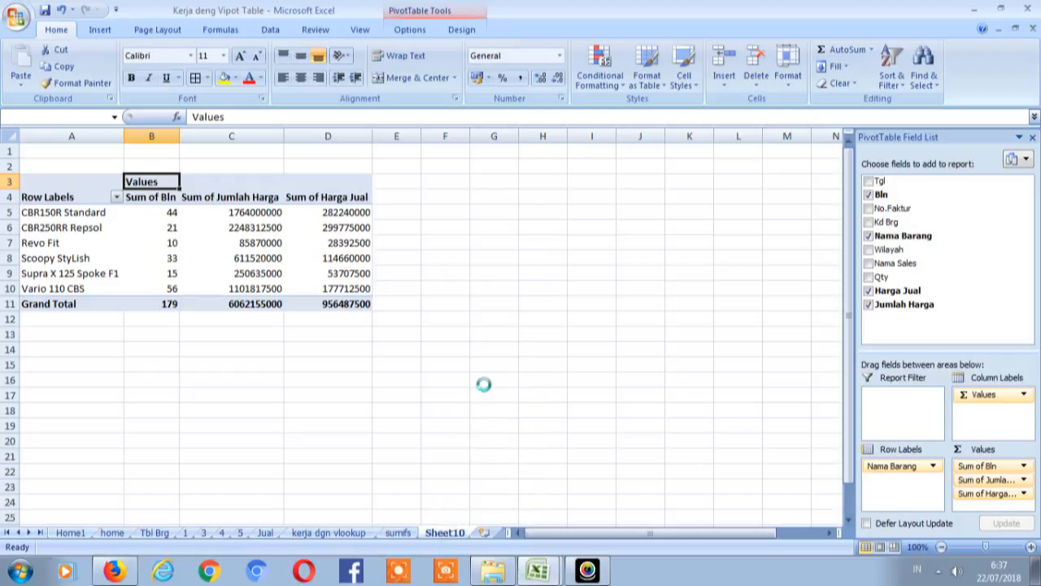
{"action": "left_click", "coordinate": [504, 323]}
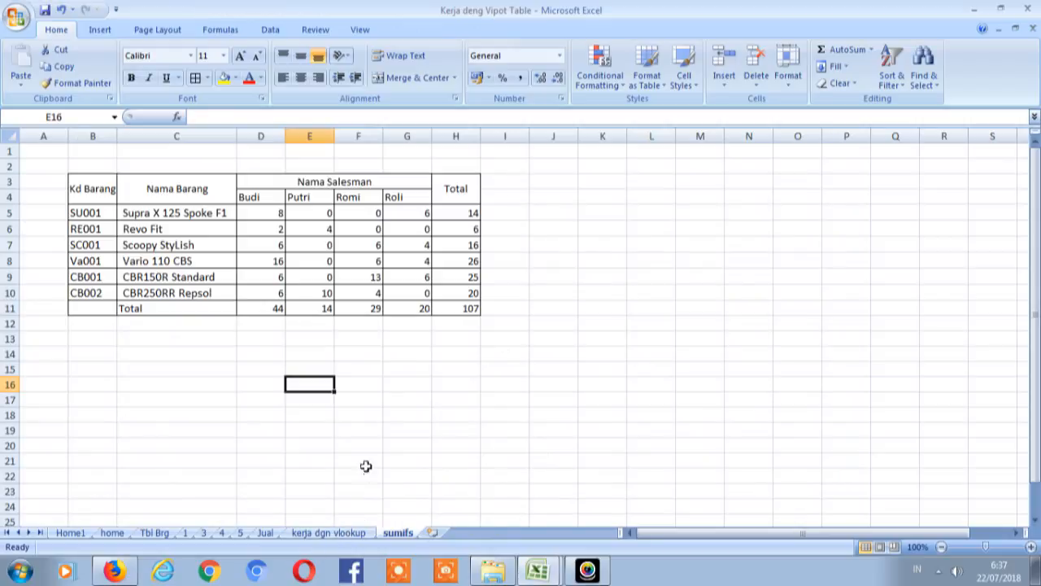
{"action": "left_click", "coordinate": [588, 569]}
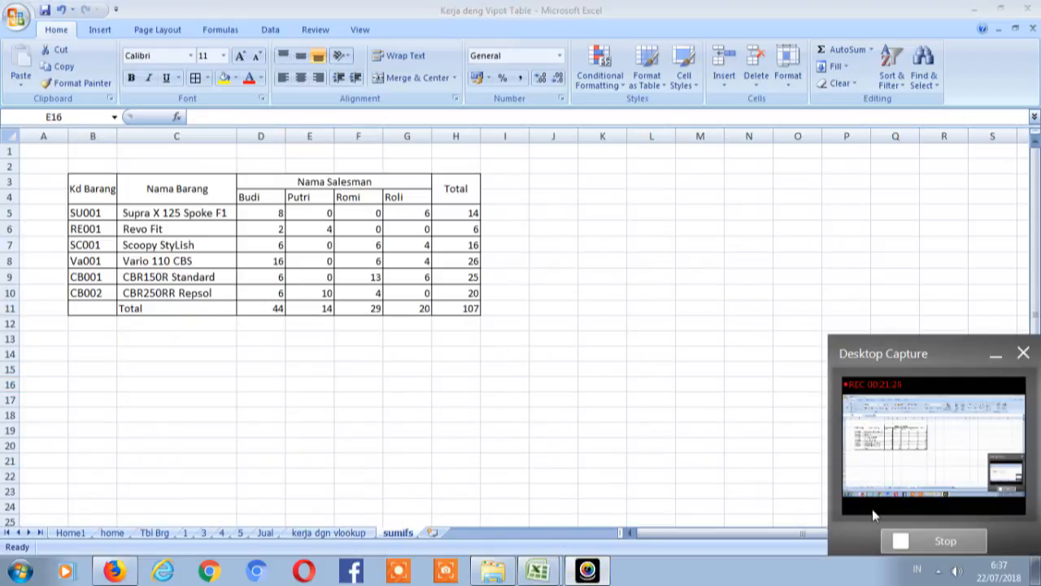